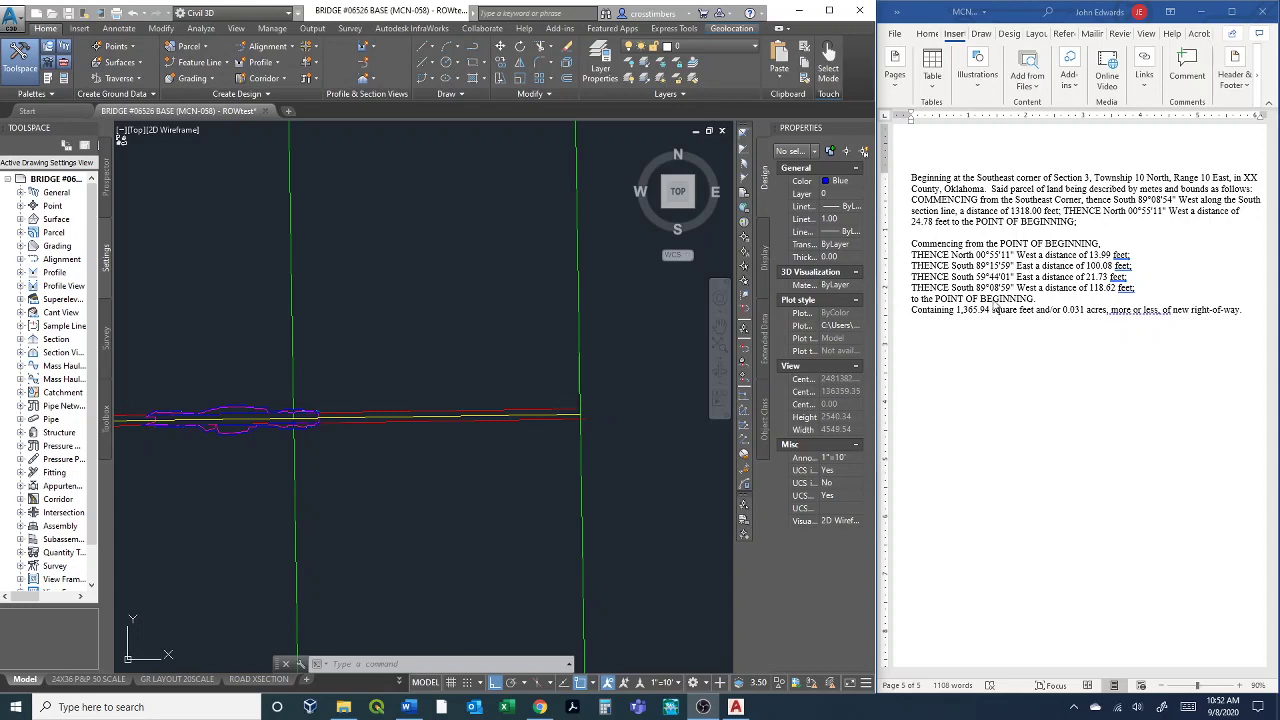
Activate the Civil 3D drawing window showing the bridge base drawing beside the Word legal description.
left_click(322, 446)
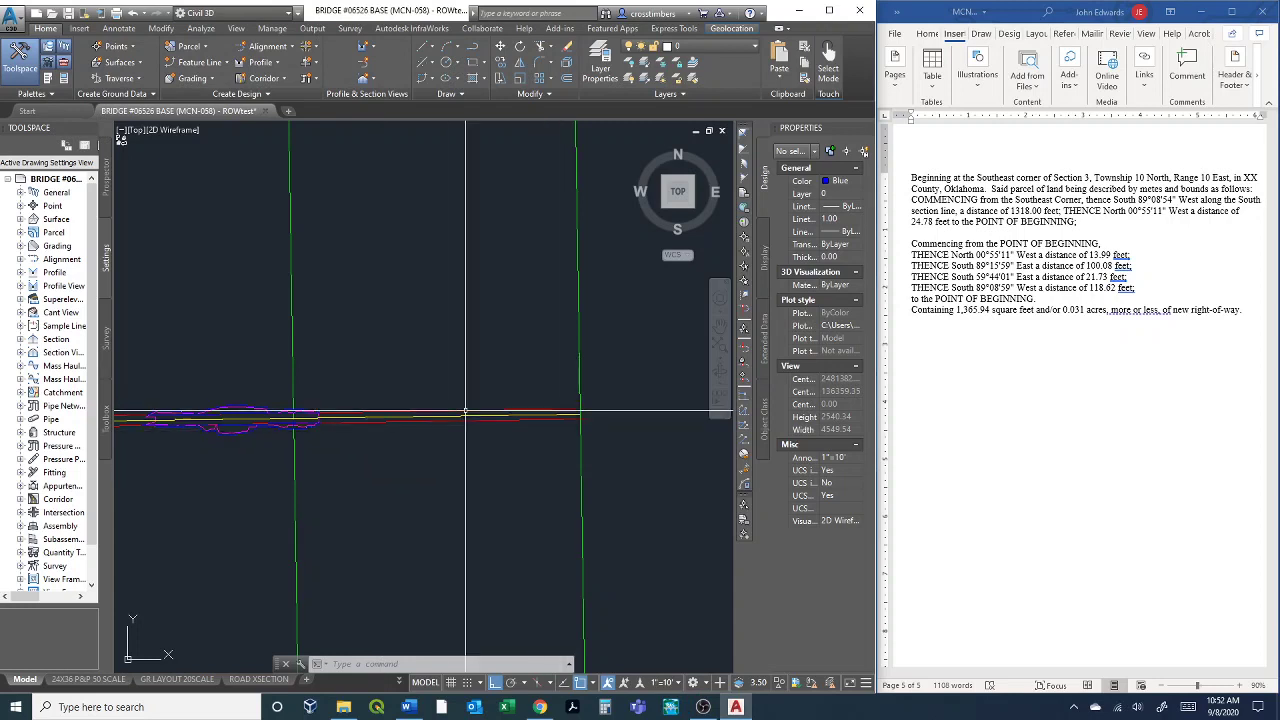
scroll(326, 410, "up", 10)
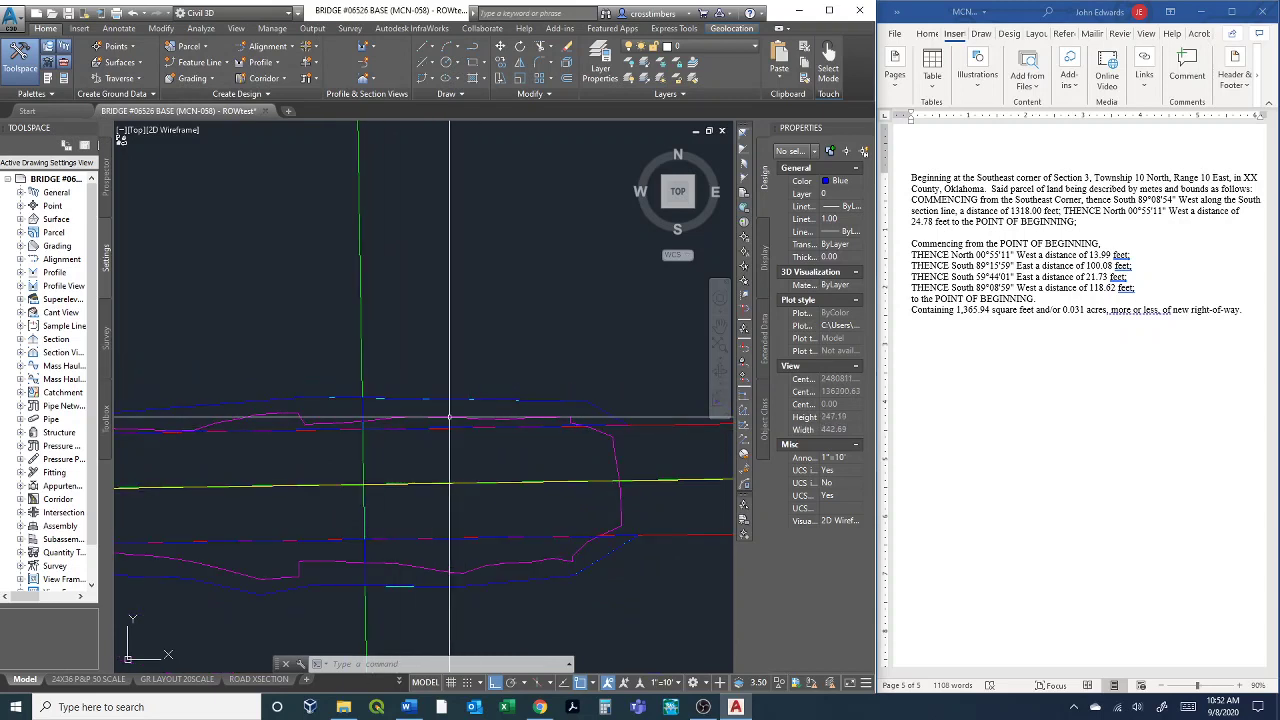
middle_click_drag(445, 403, 459, 417)
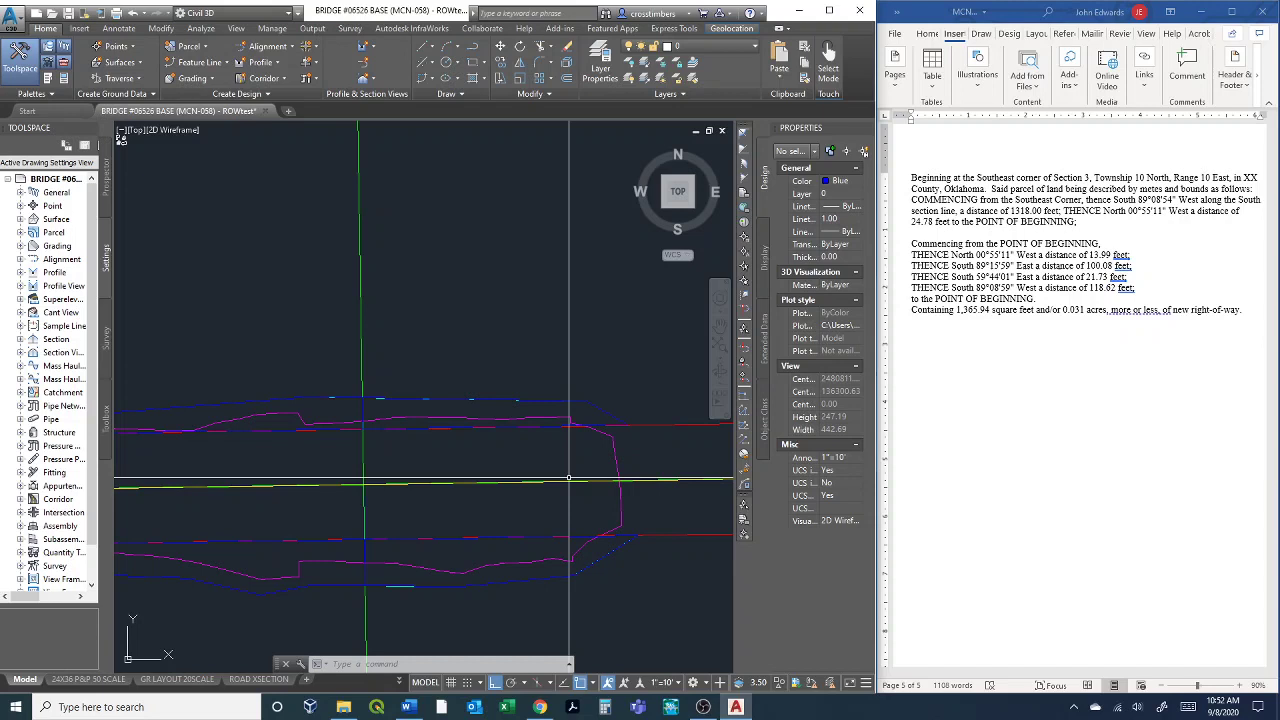
middle_click_drag(567, 478, 432, 450)
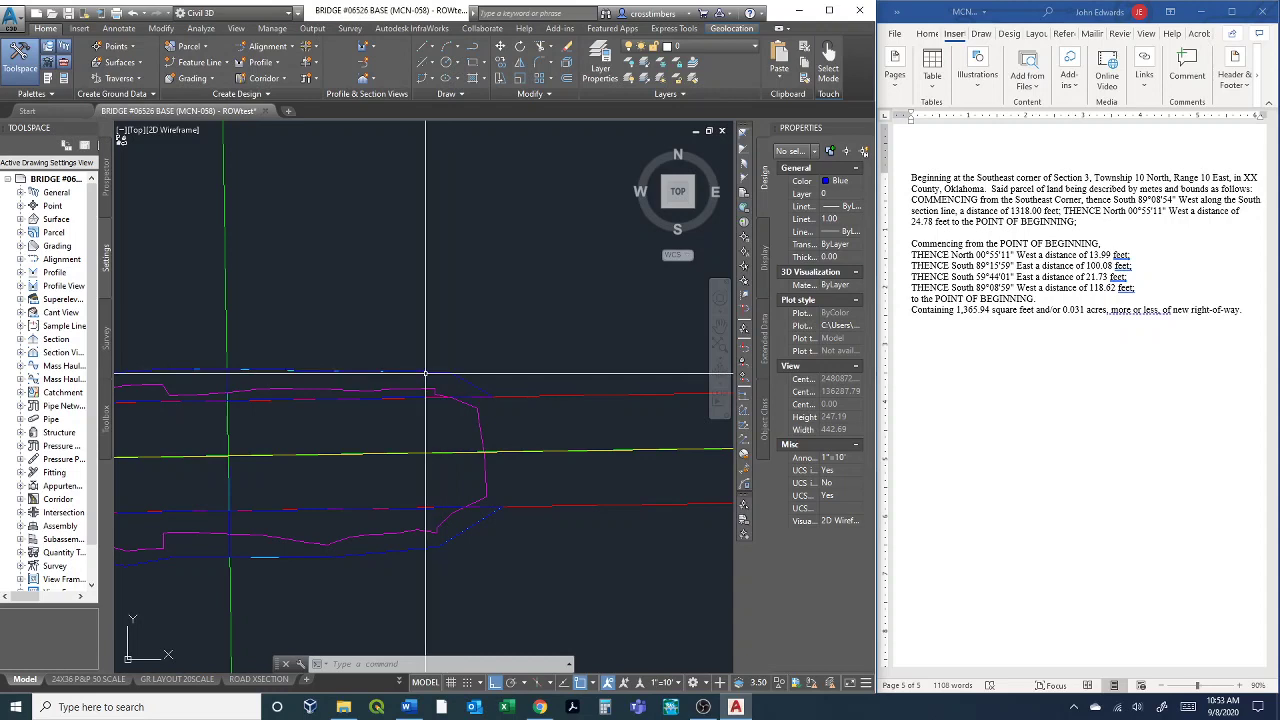
scroll(425, 373, "down", 4)
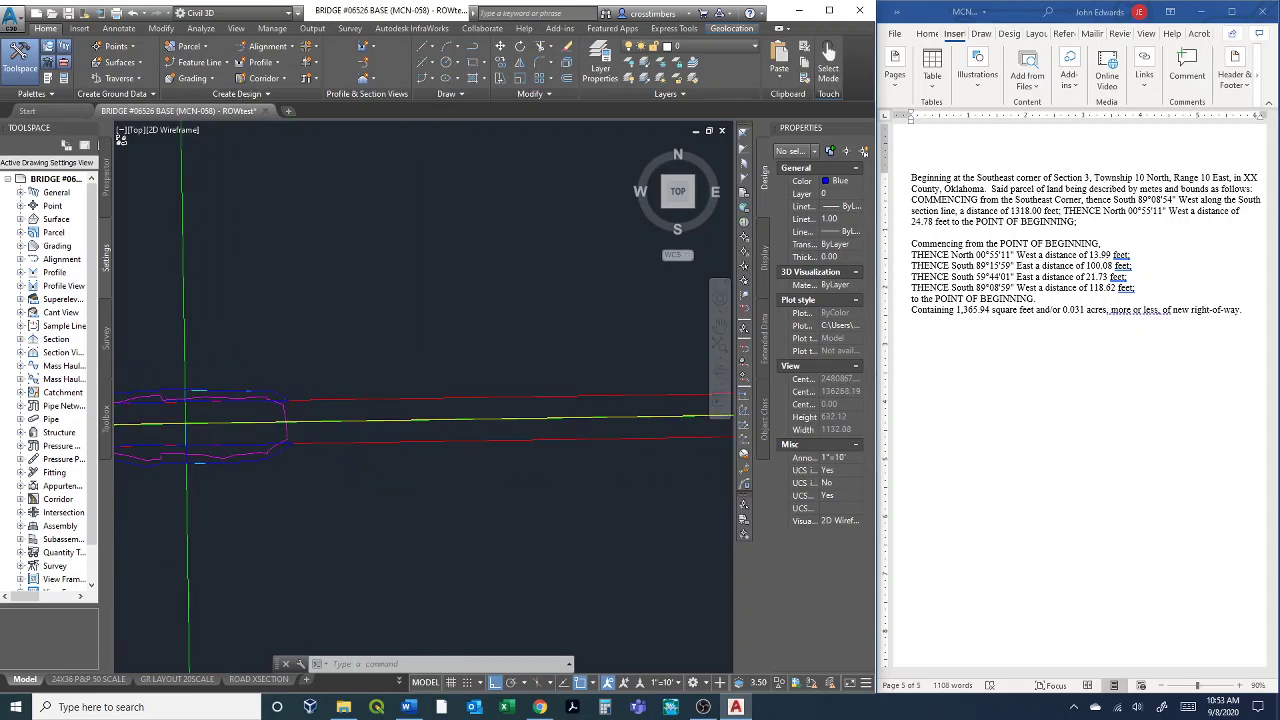
scroll(561, 406, "down", 5)
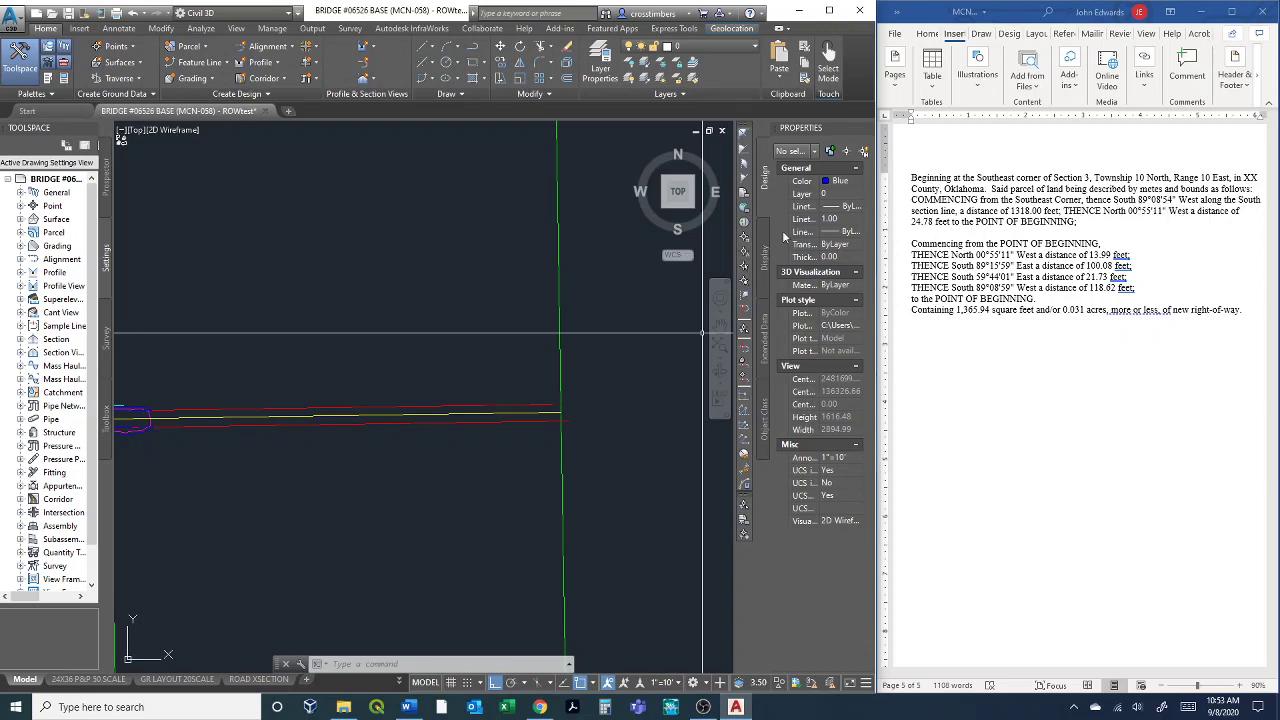
Pan and zoom to centre the section corner where the red and yellow road lines meet the green line.
middle_click_drag(579, 358, 354, 358)
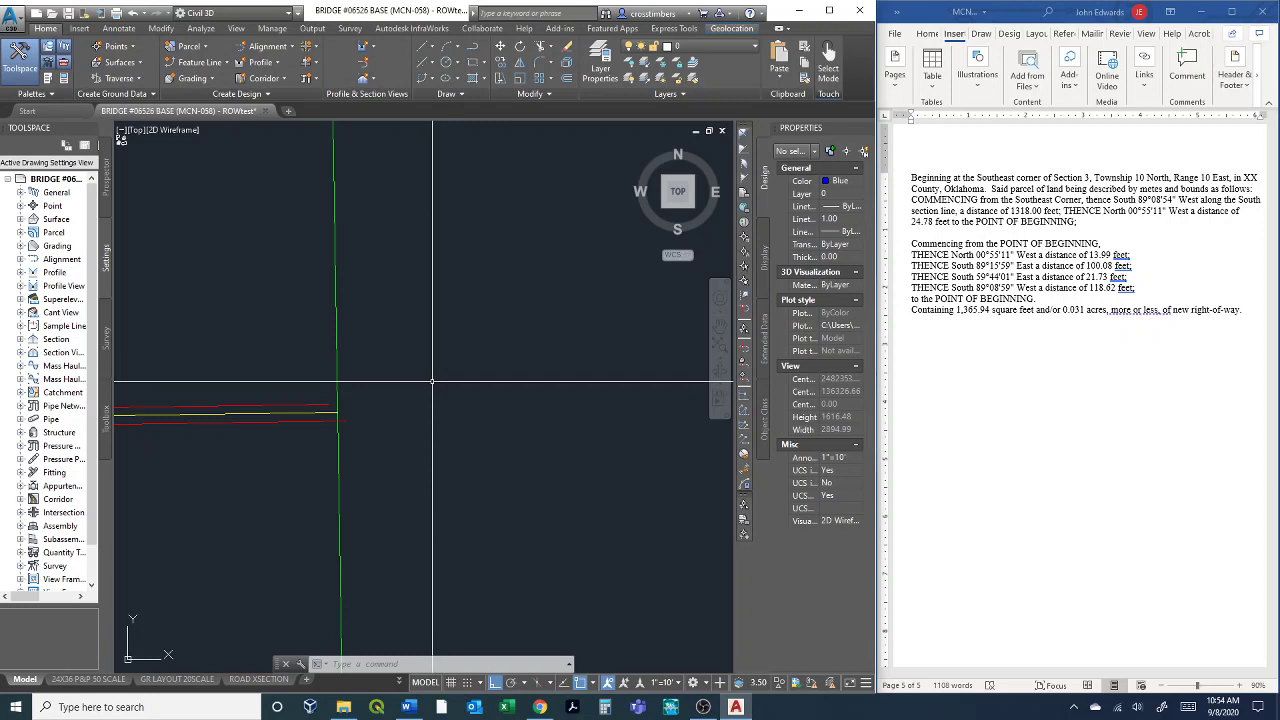
middle_click_drag(362, 388, 586, 380)
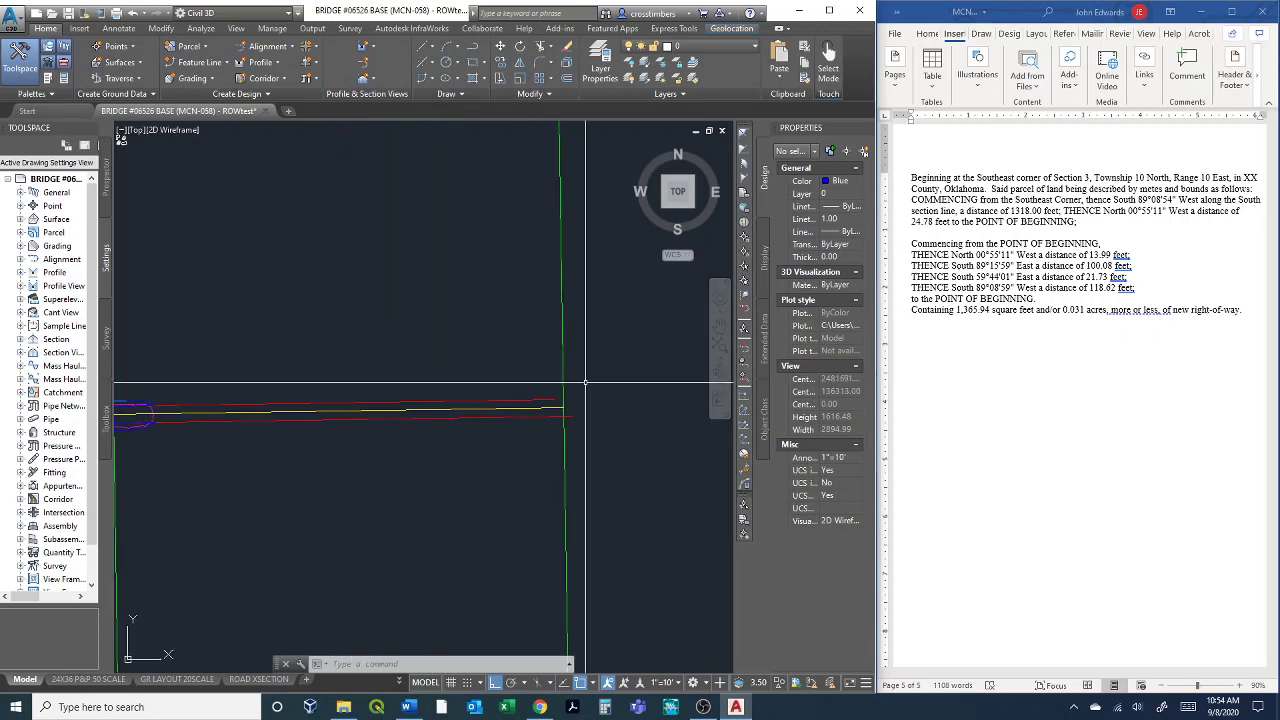
scroll(583, 381, "down", 2)
scroll(520, 385, "up", 2)
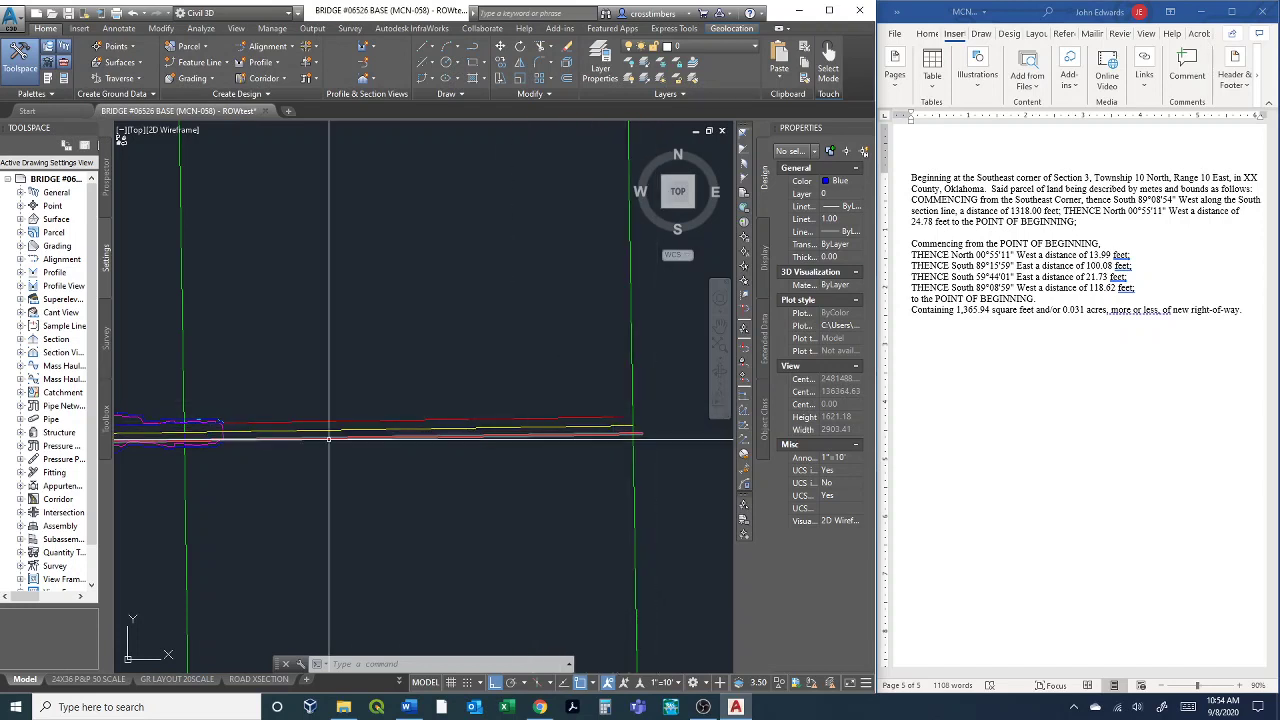
scroll(545, 420, "up", 2)
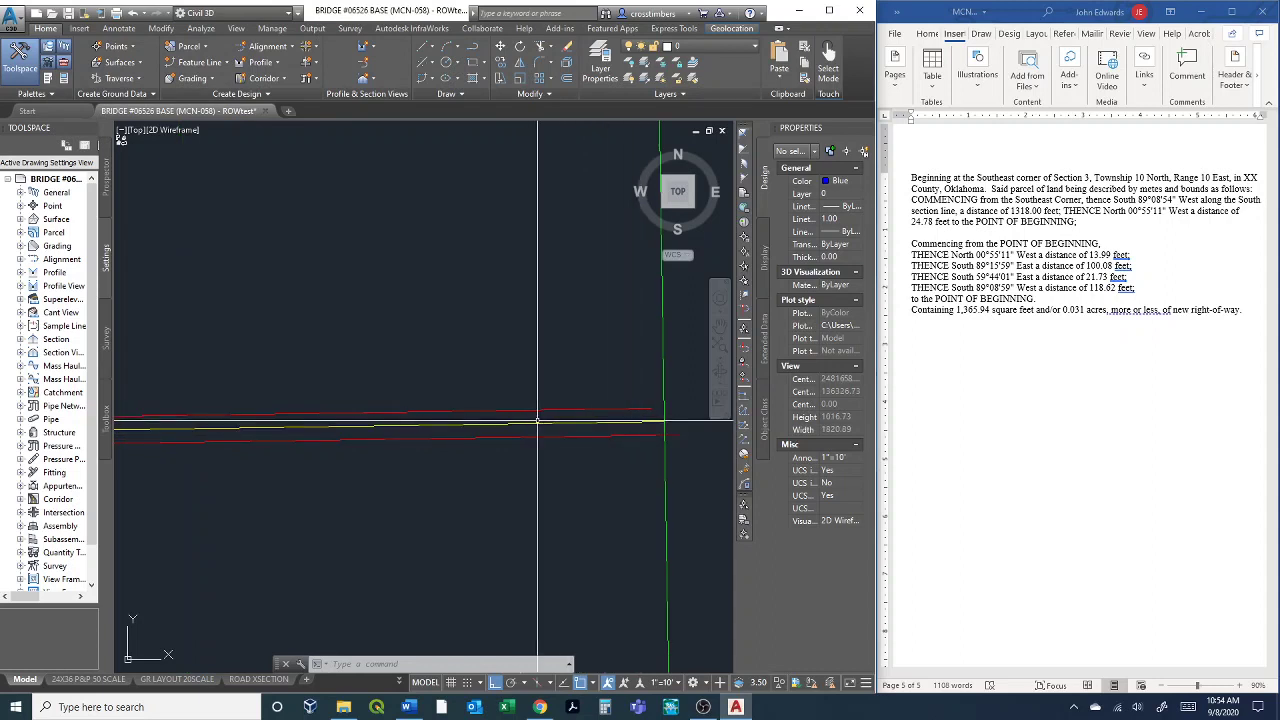
middle_click_drag(537, 422, 373, 419)
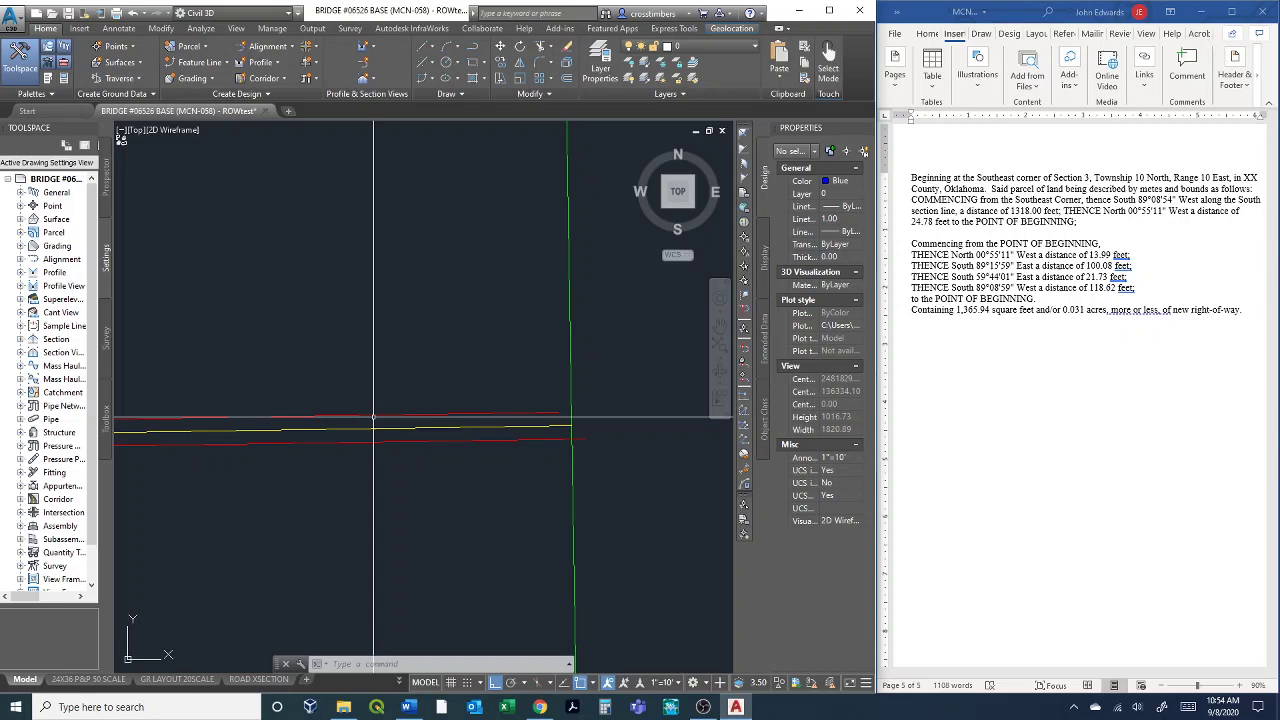
middle_click_drag(589, 405, 505, 397)
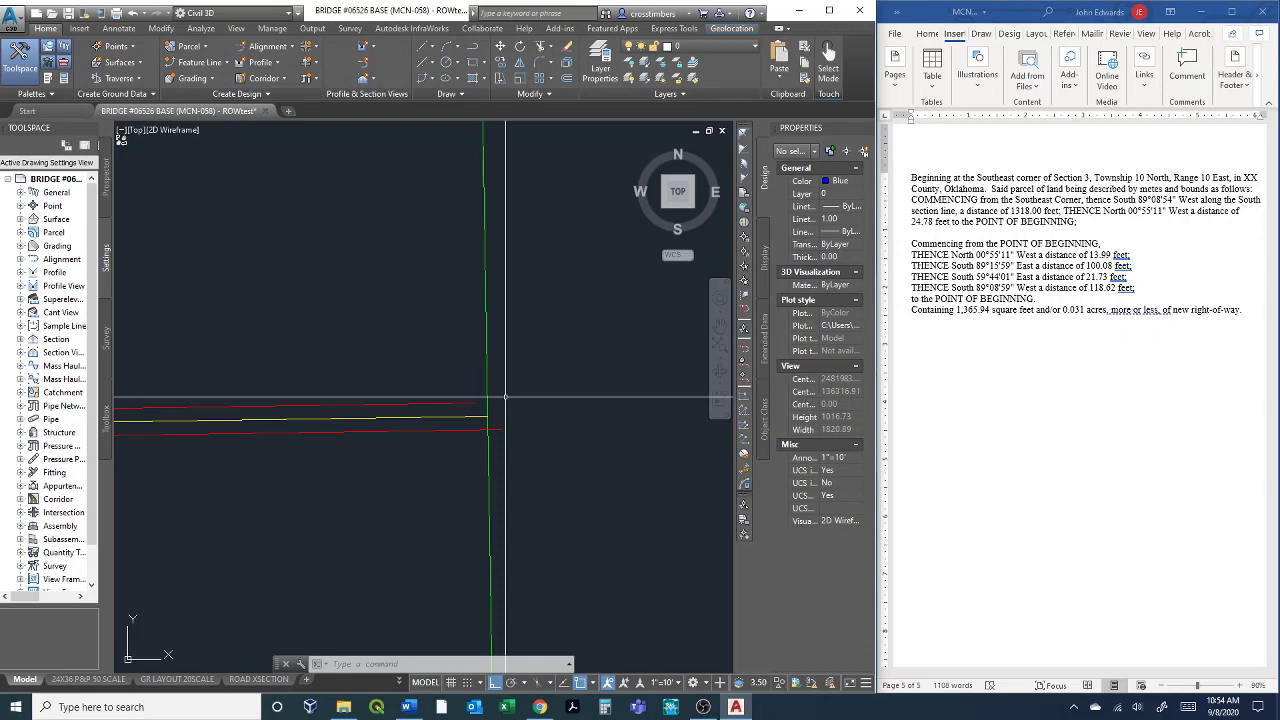
Start a line at the section-corner endpoint, running north with Ortho on and Osnap off.
type("l")
key("Return")
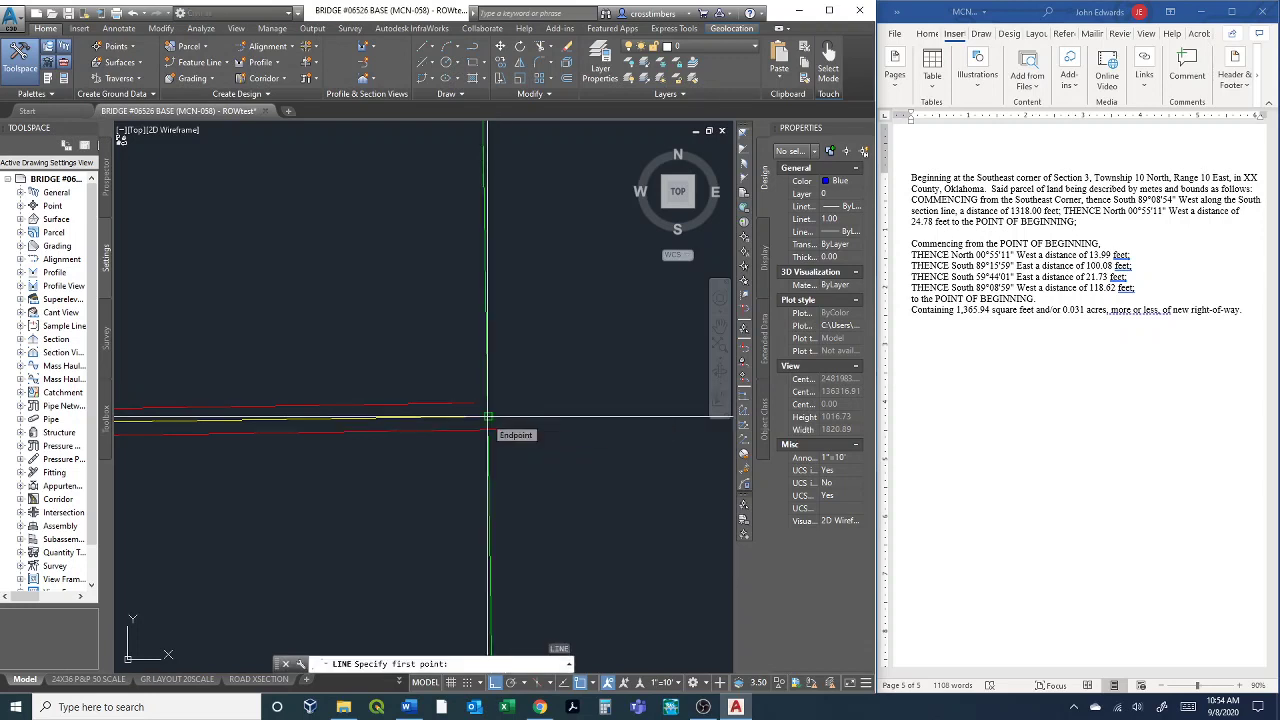
left_click(488, 416)
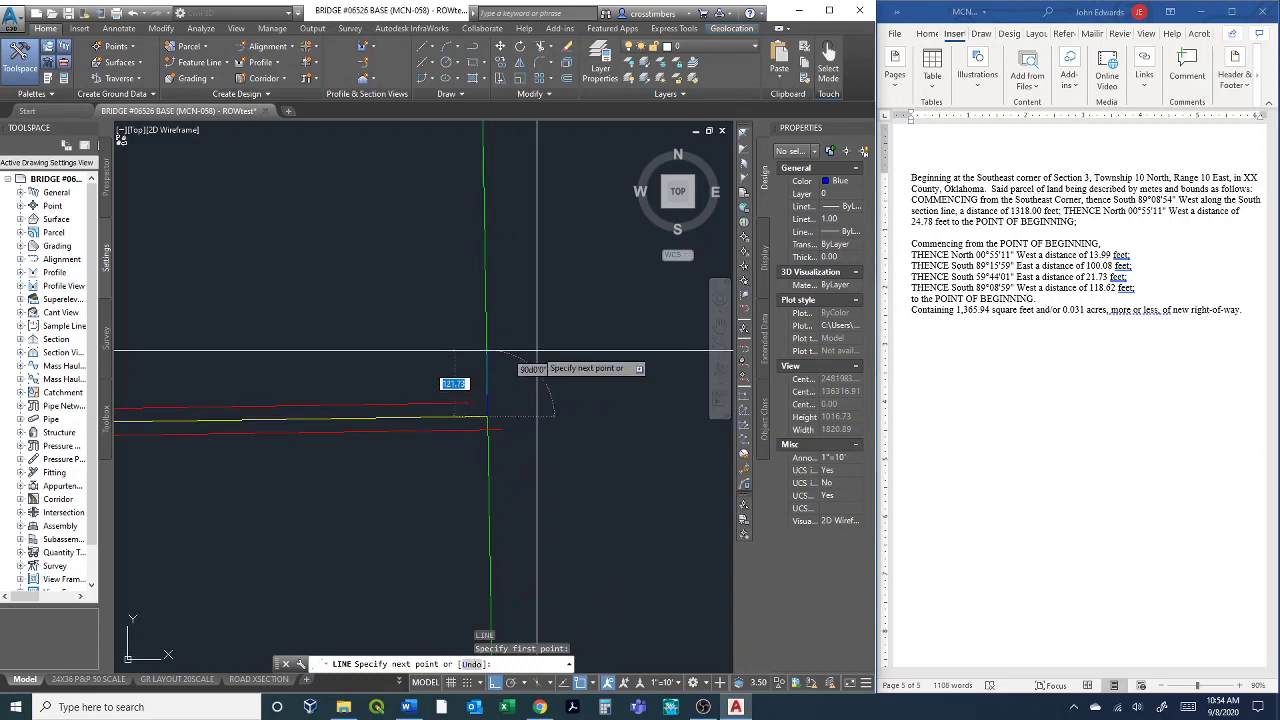
key("F8")
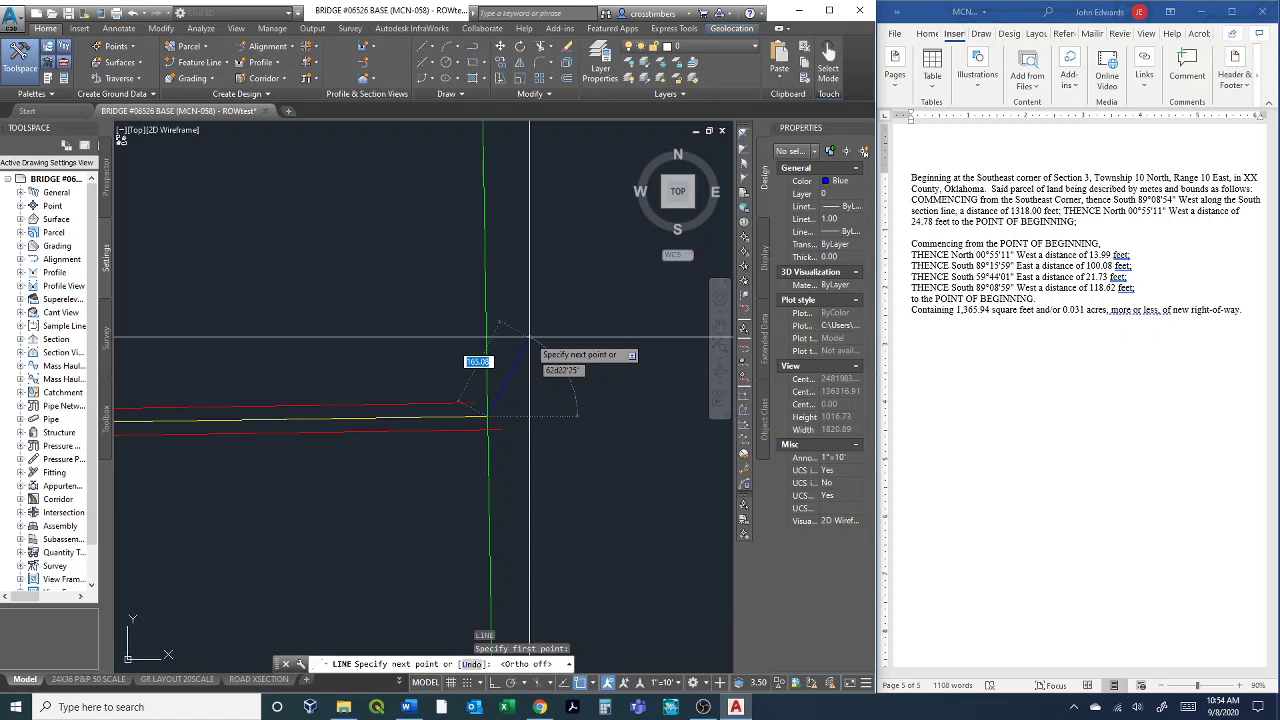
key("F8")
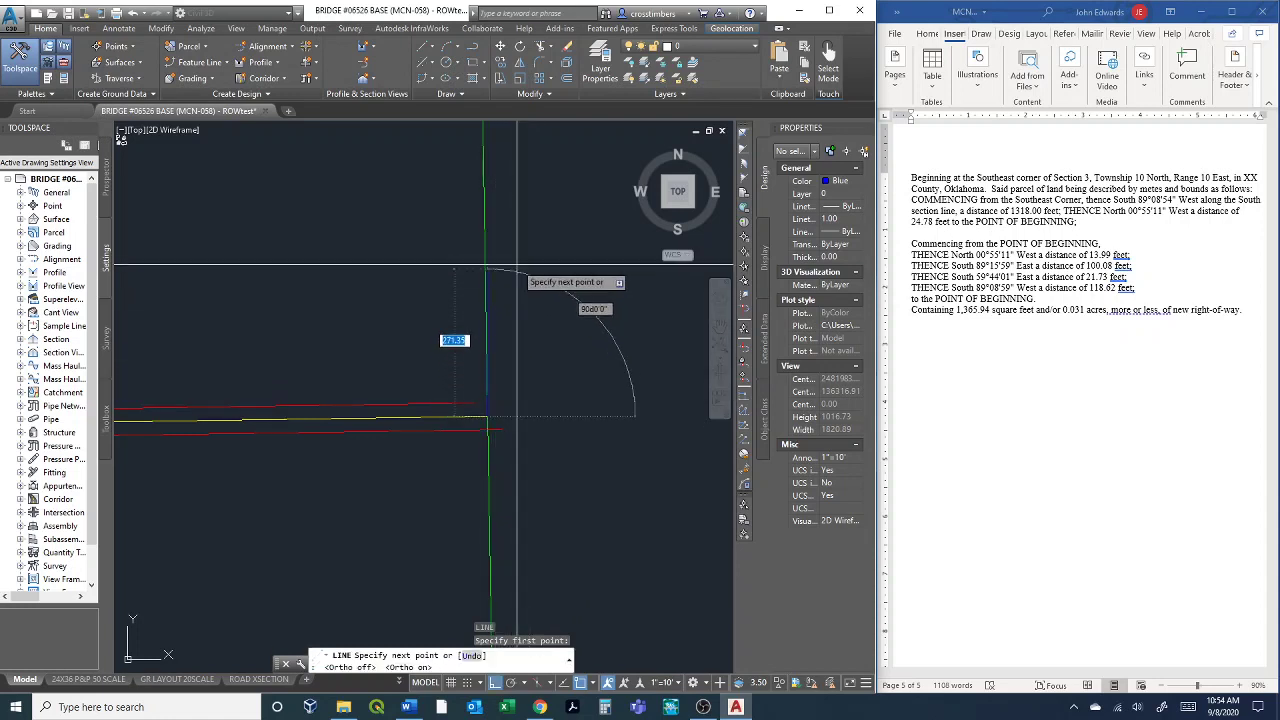
scroll(511, 269, "up", 4)
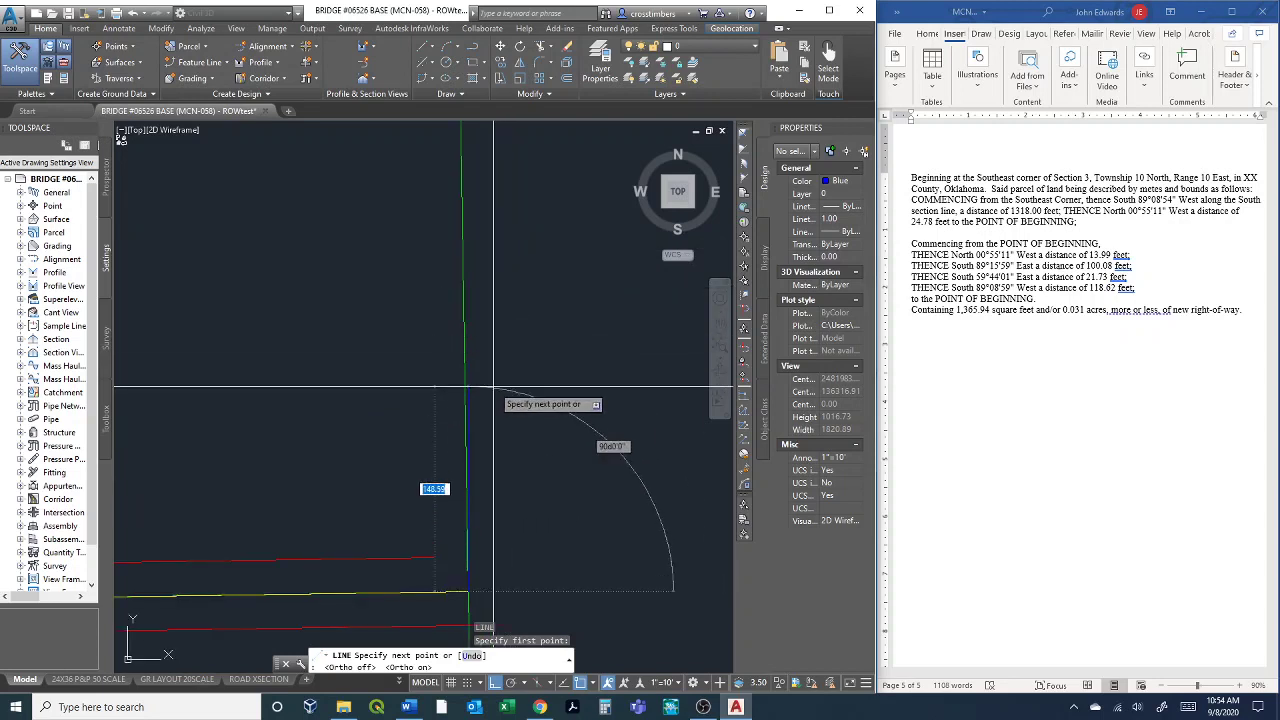
key("F3")
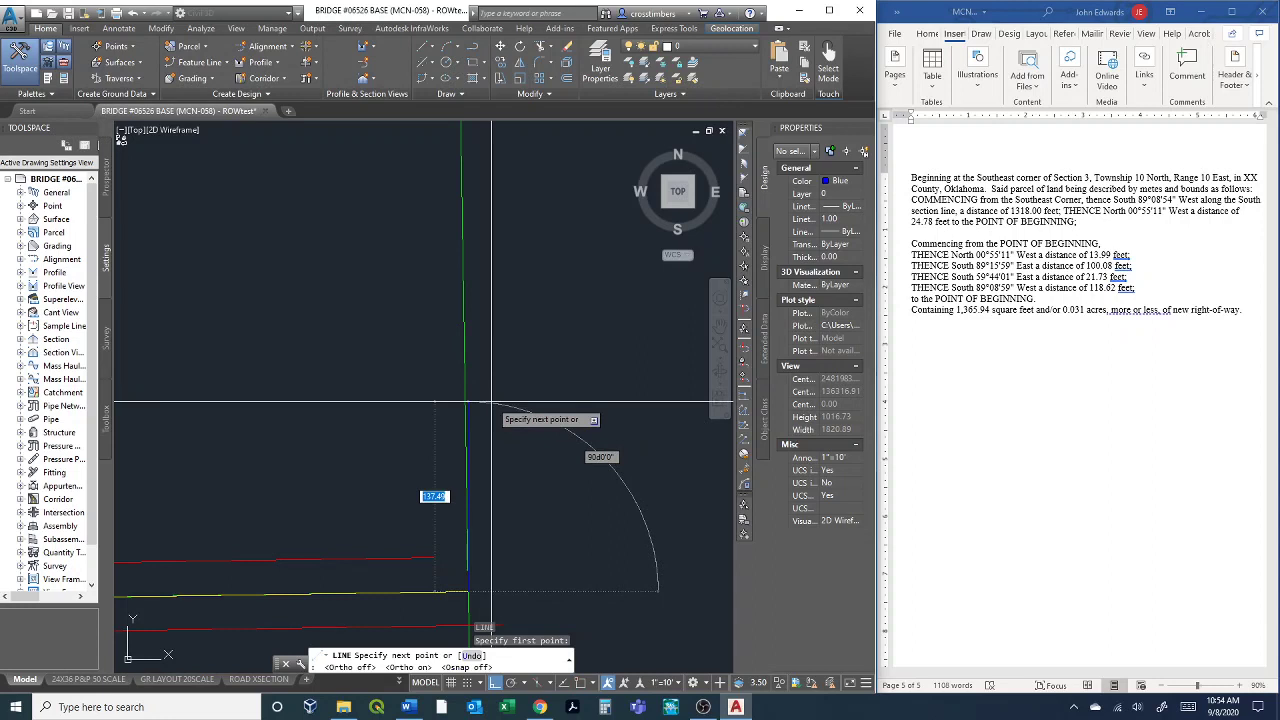
mouse_move(491, 405)
middle_mouse_down()
mouse_move(586, 274)
mouse_move(583, 292)
middle_mouse_up()
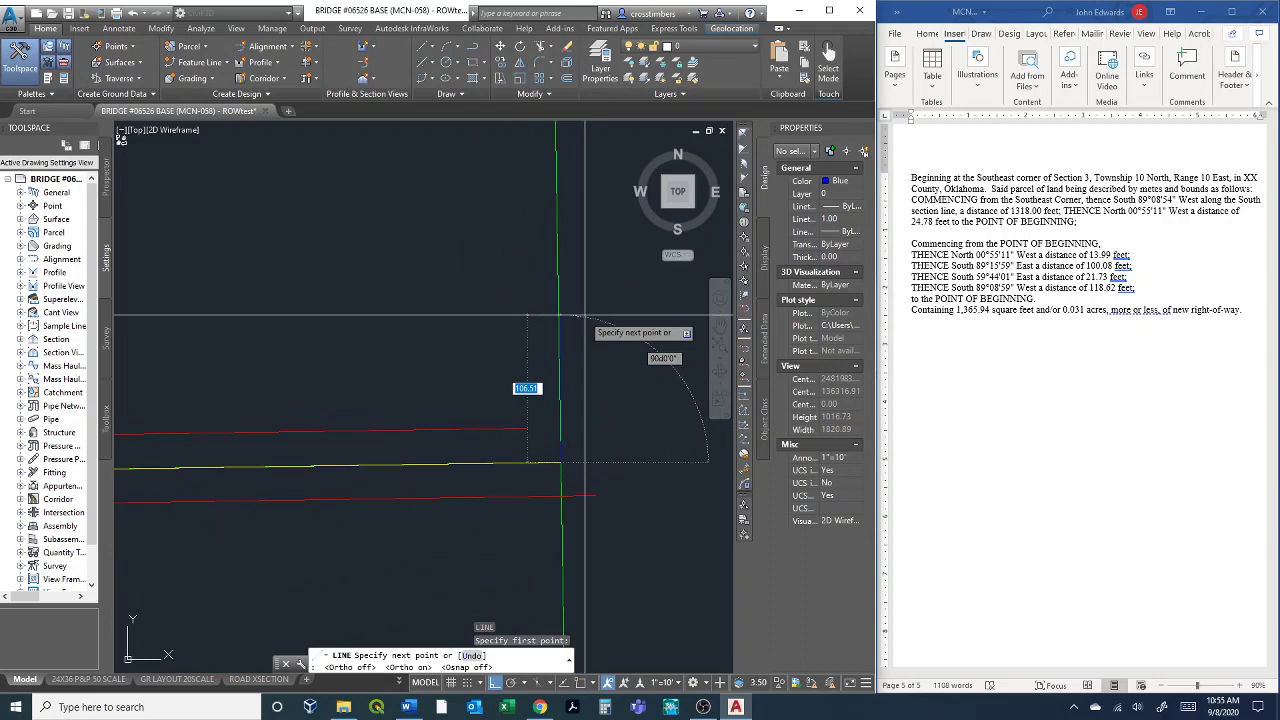
right_click(624, 339)
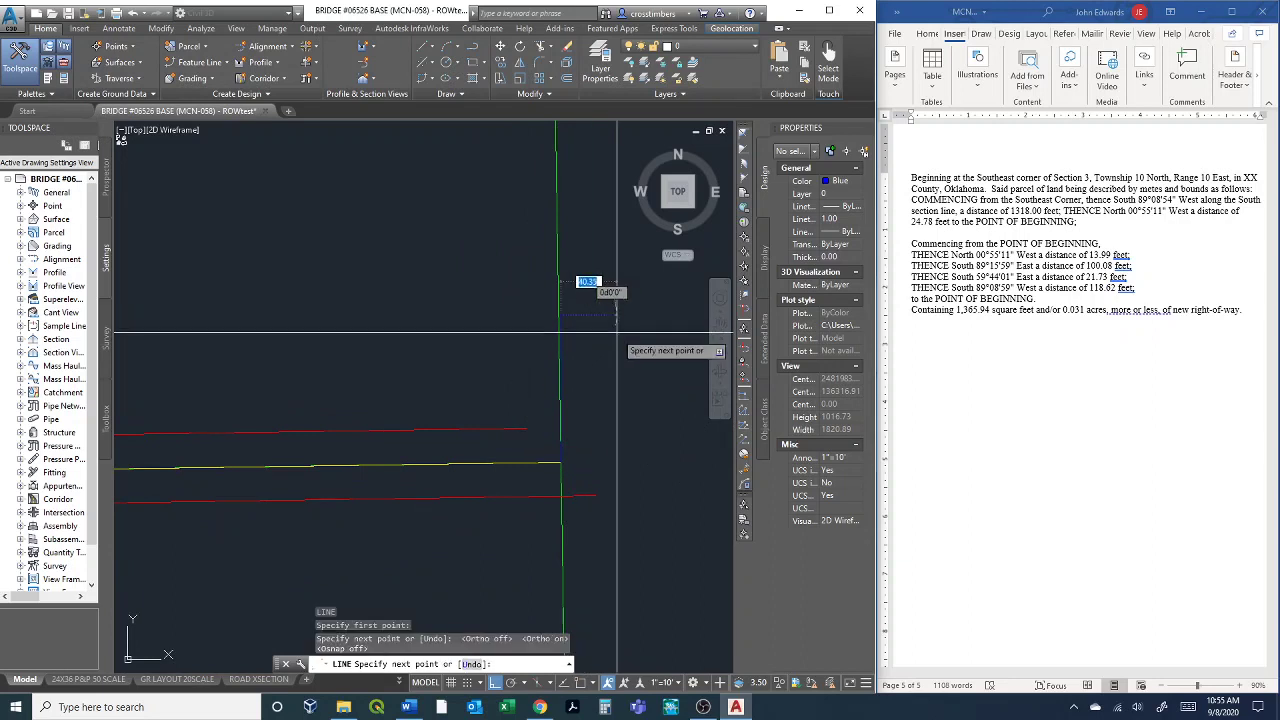
End the LINE command and zoom in and out to review the corner area.
left_click(634, 346)
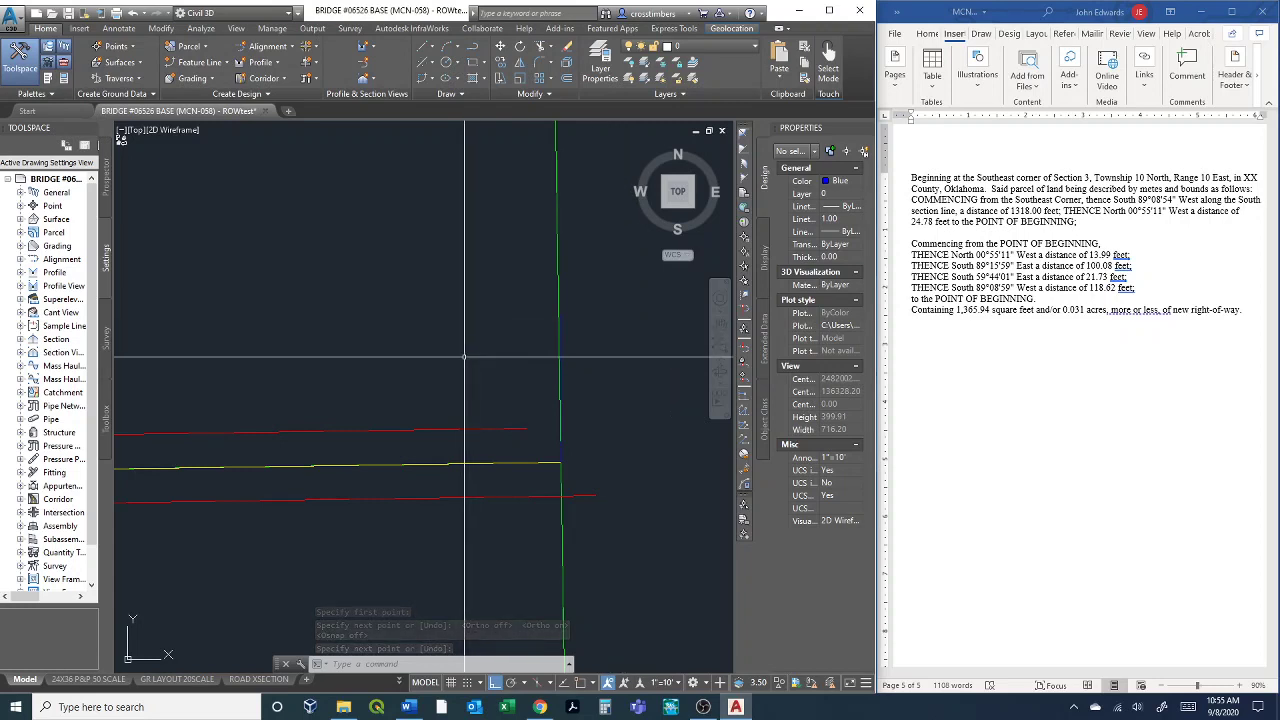
scroll(563, 440, "up", 2)
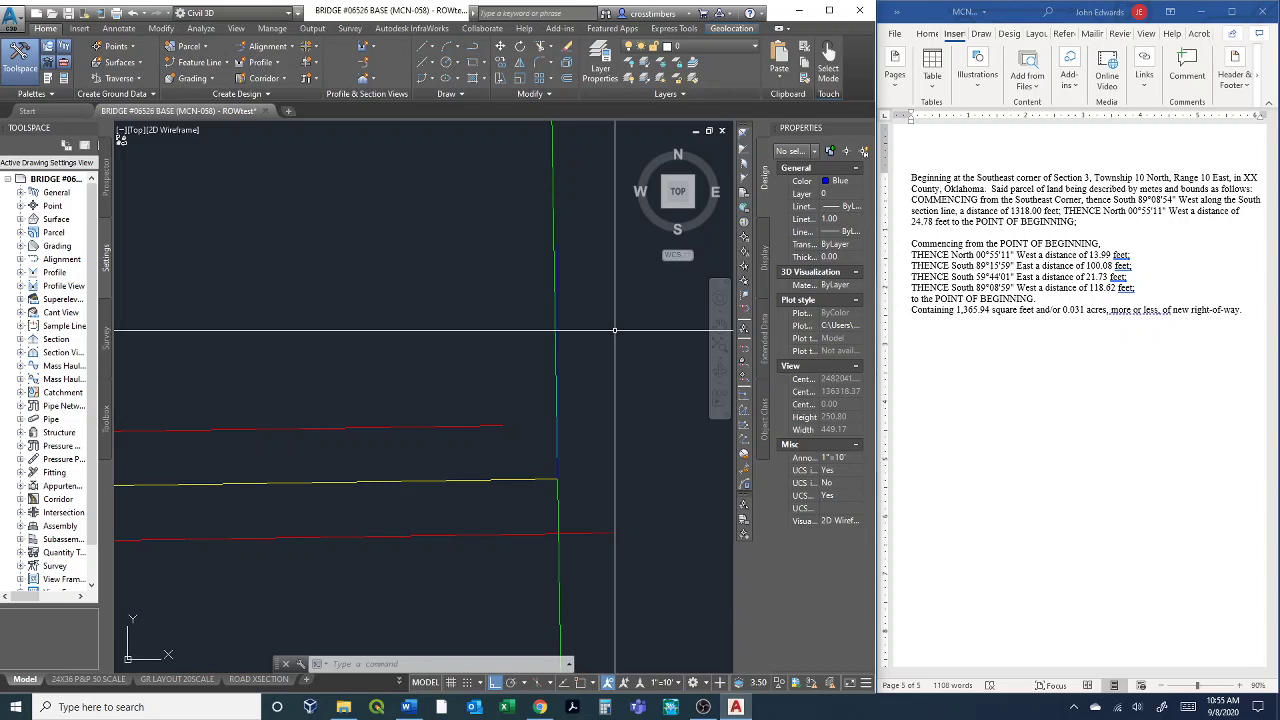
scroll(409, 468, "down", 8)
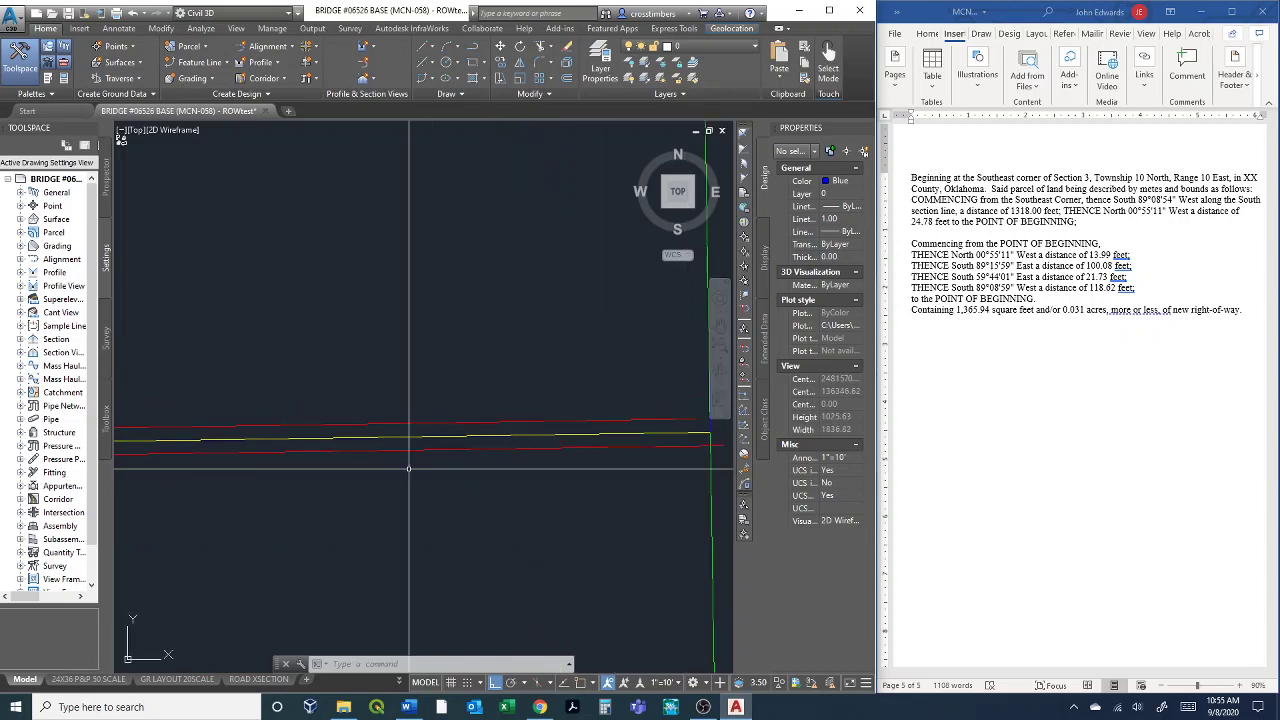
scroll(409, 468, "down", 5)
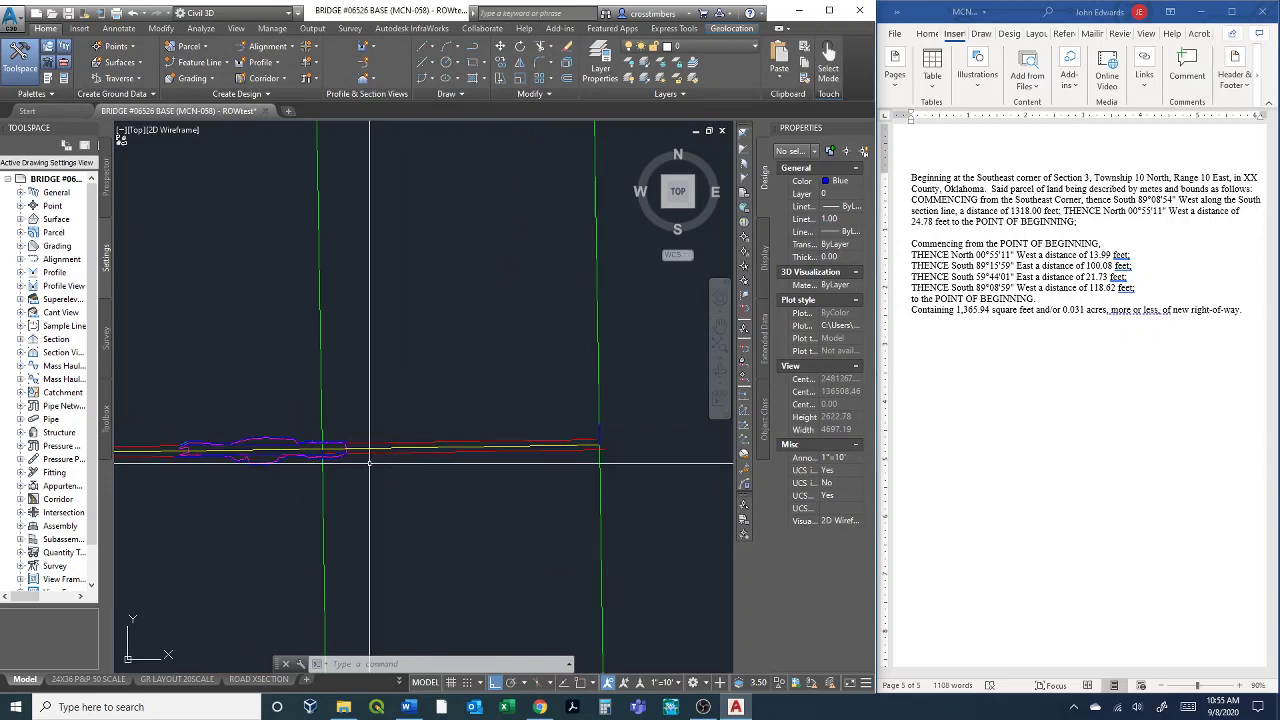
scroll(369, 462, "up", 12)
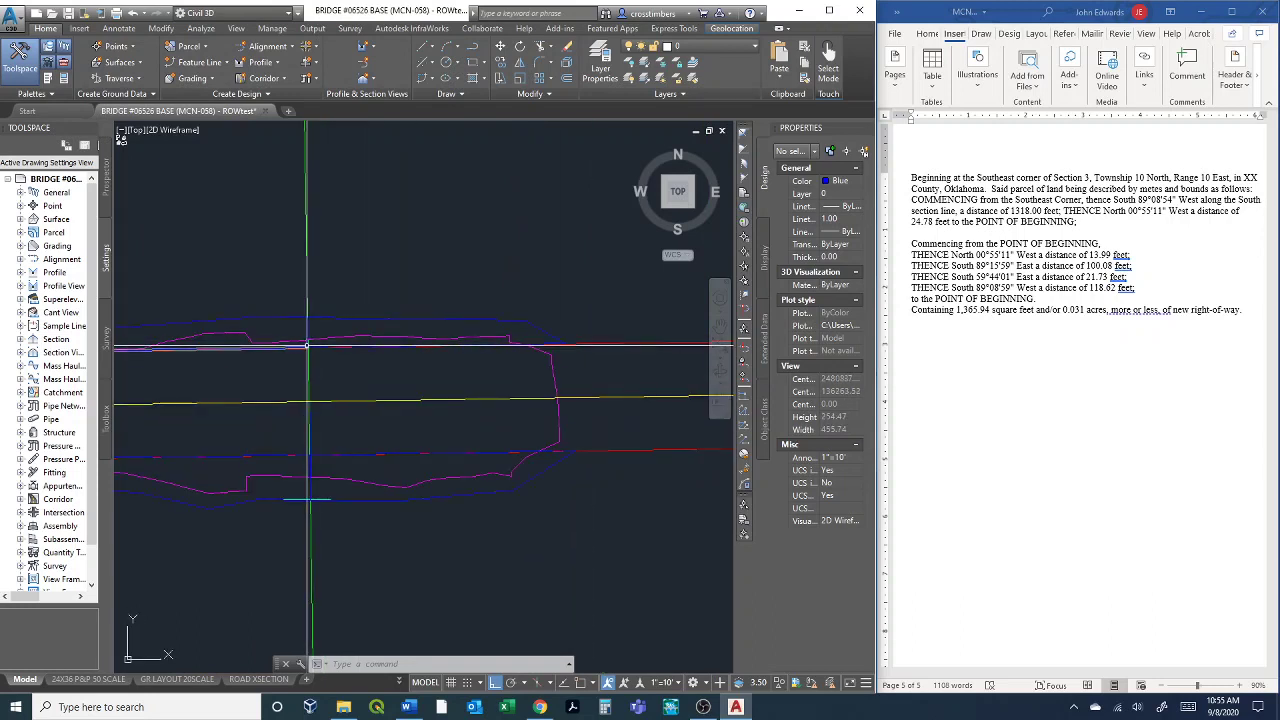
scroll(307, 345, "down", 5)
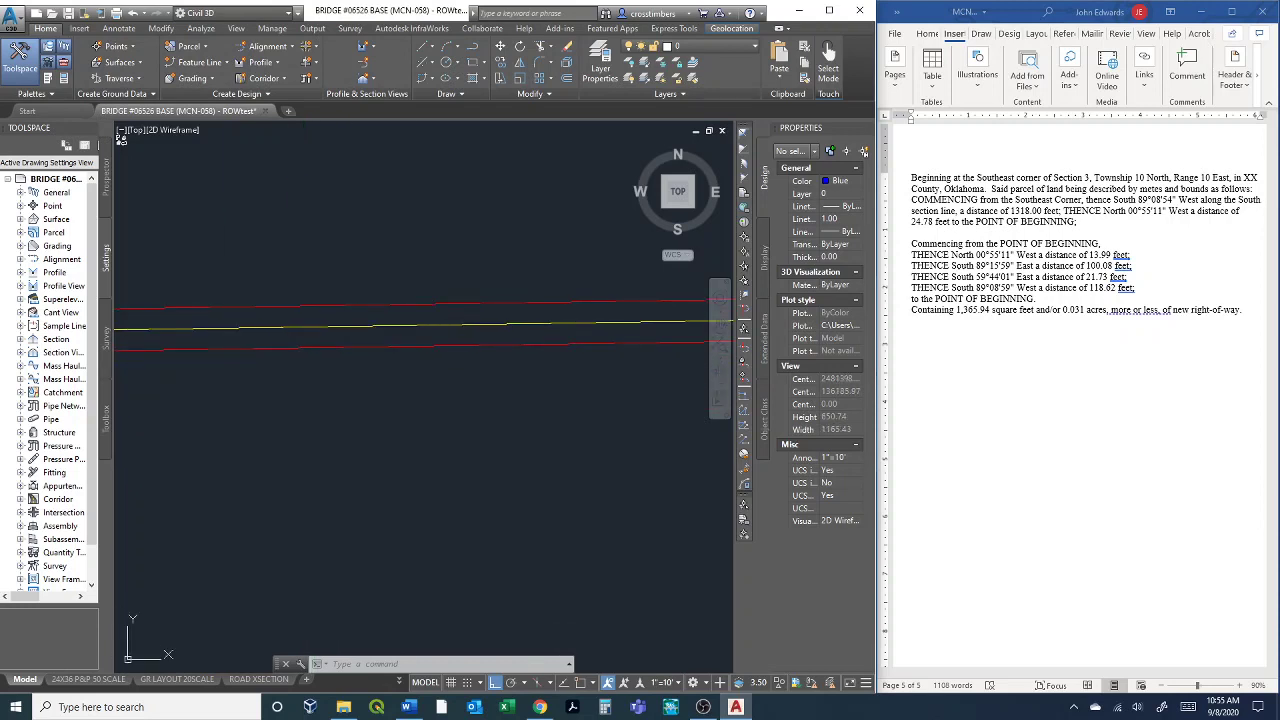
scroll(657, 360, "down", 4)
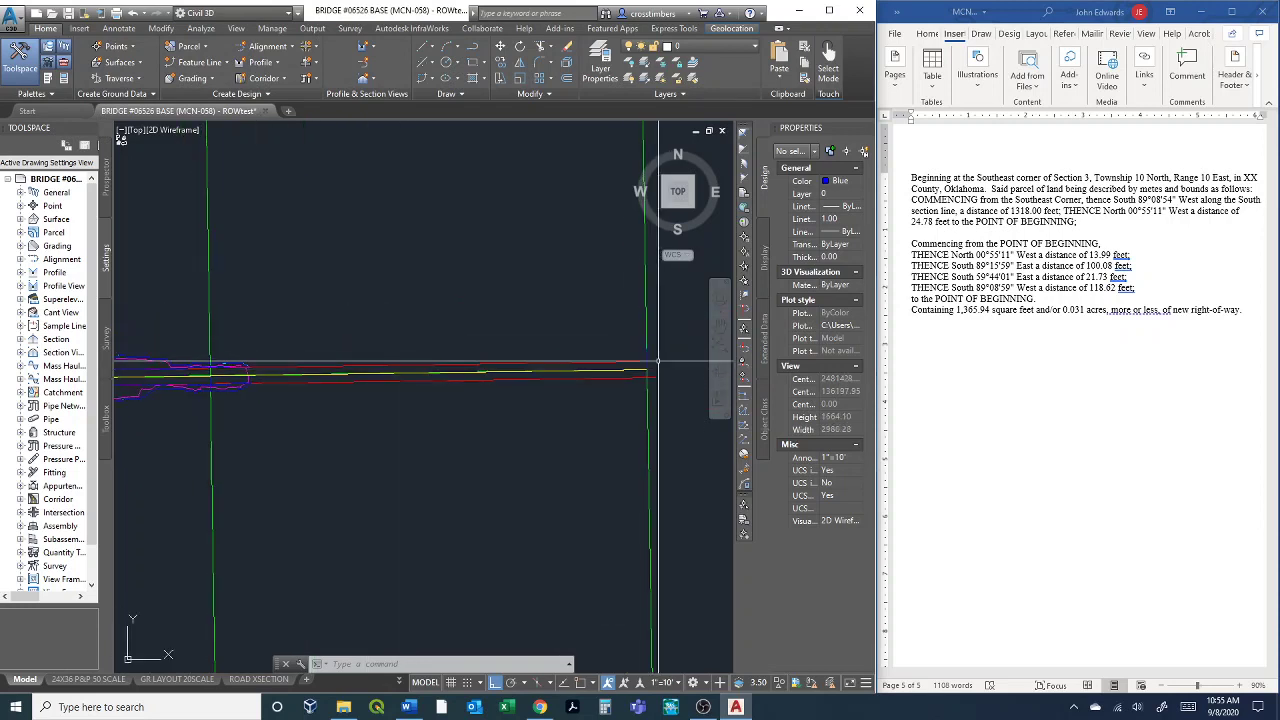
scroll(657, 360, "up", 4)
Measure the distance along the yellow section line to its far endpoint, reading 1318.00.
type("MEA")
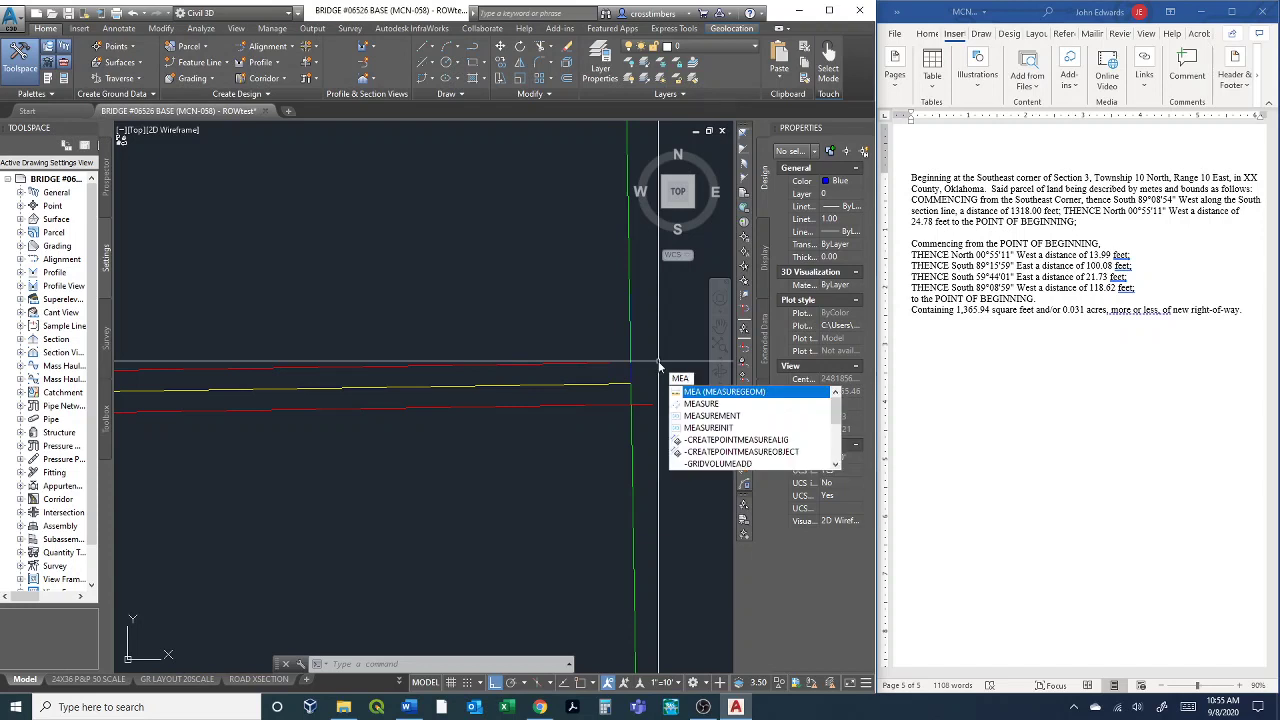
key("Return")
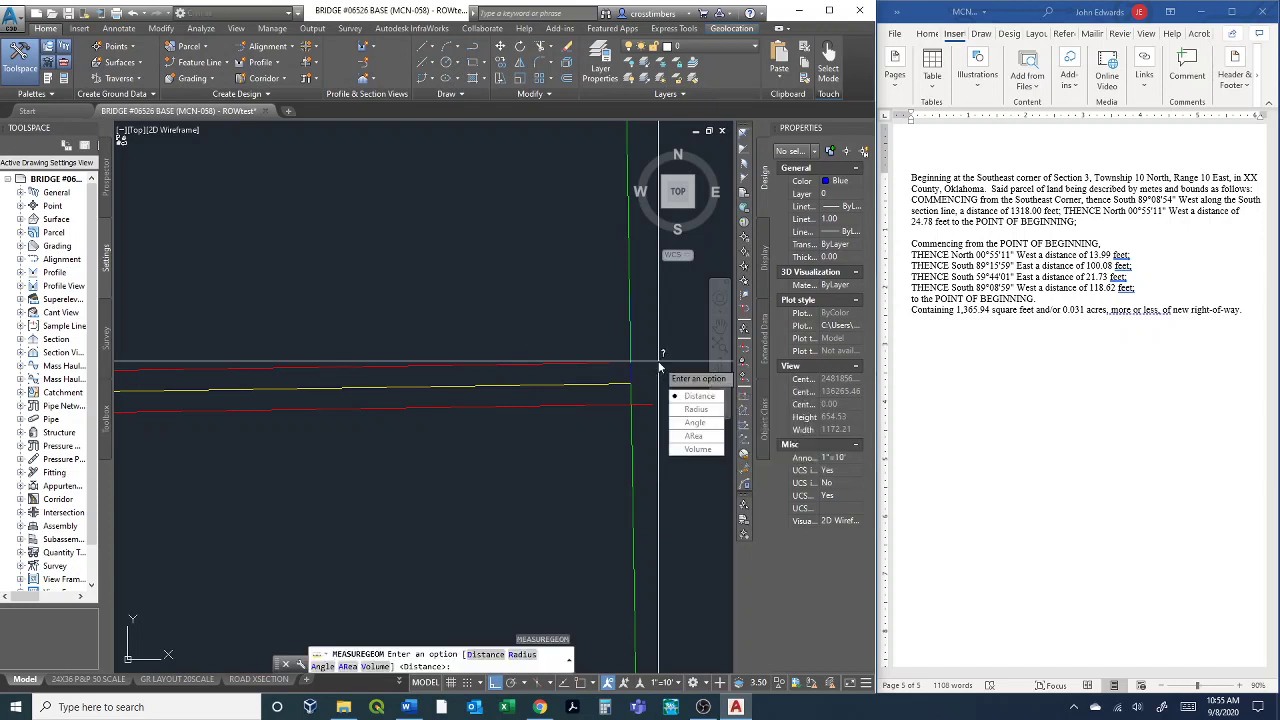
left_click(691, 400)
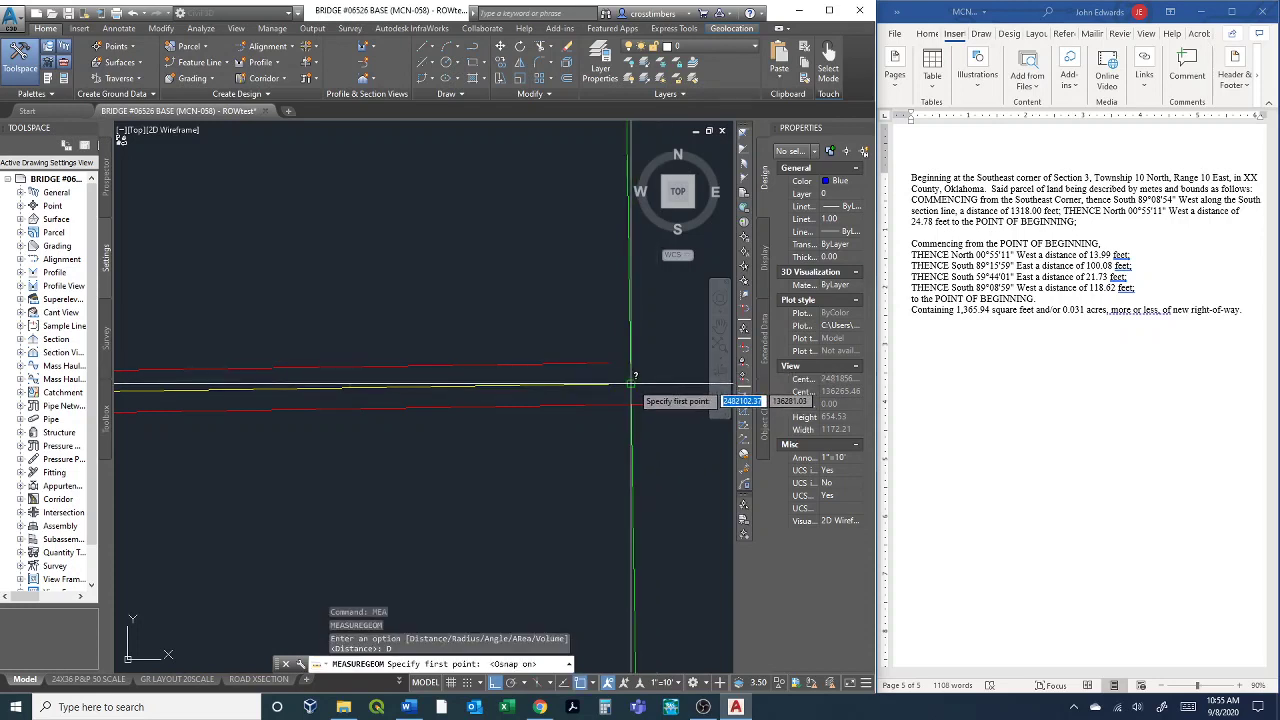
key("F3")
left_click(632, 385)
middle_click_drag(632, 385, 423, 428)
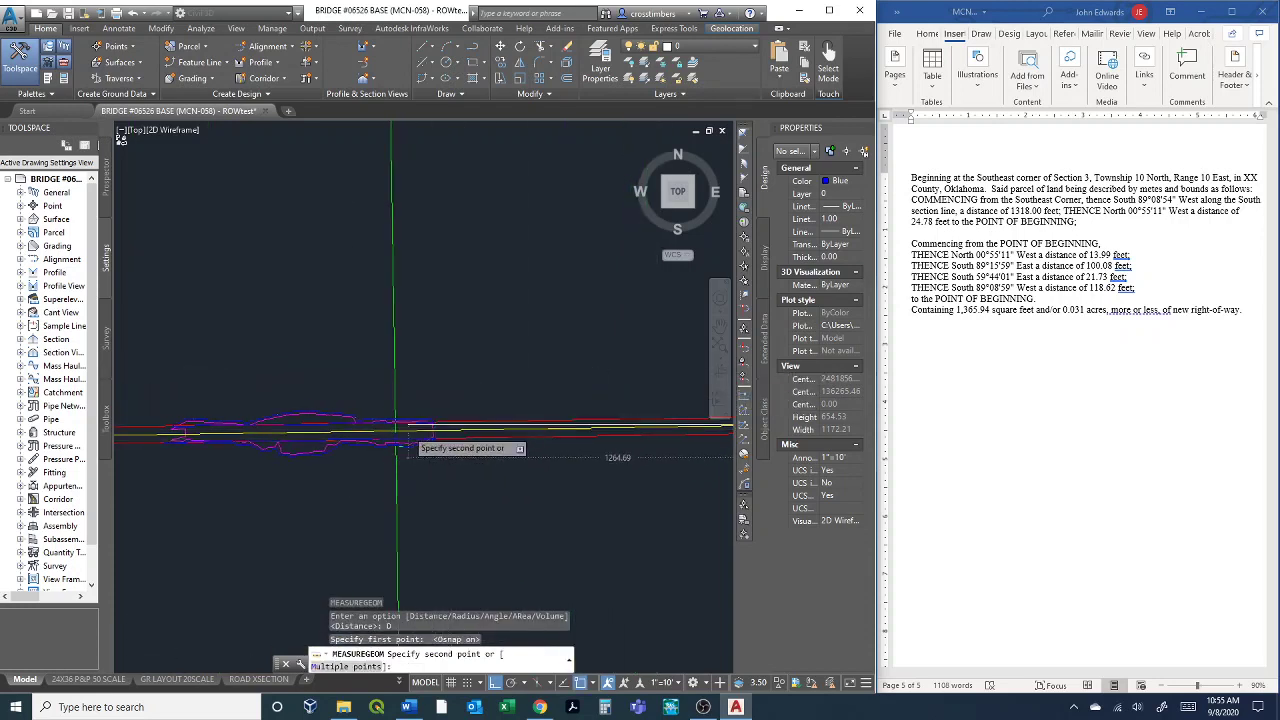
scroll(362, 437, "up", 3)
key("F8")
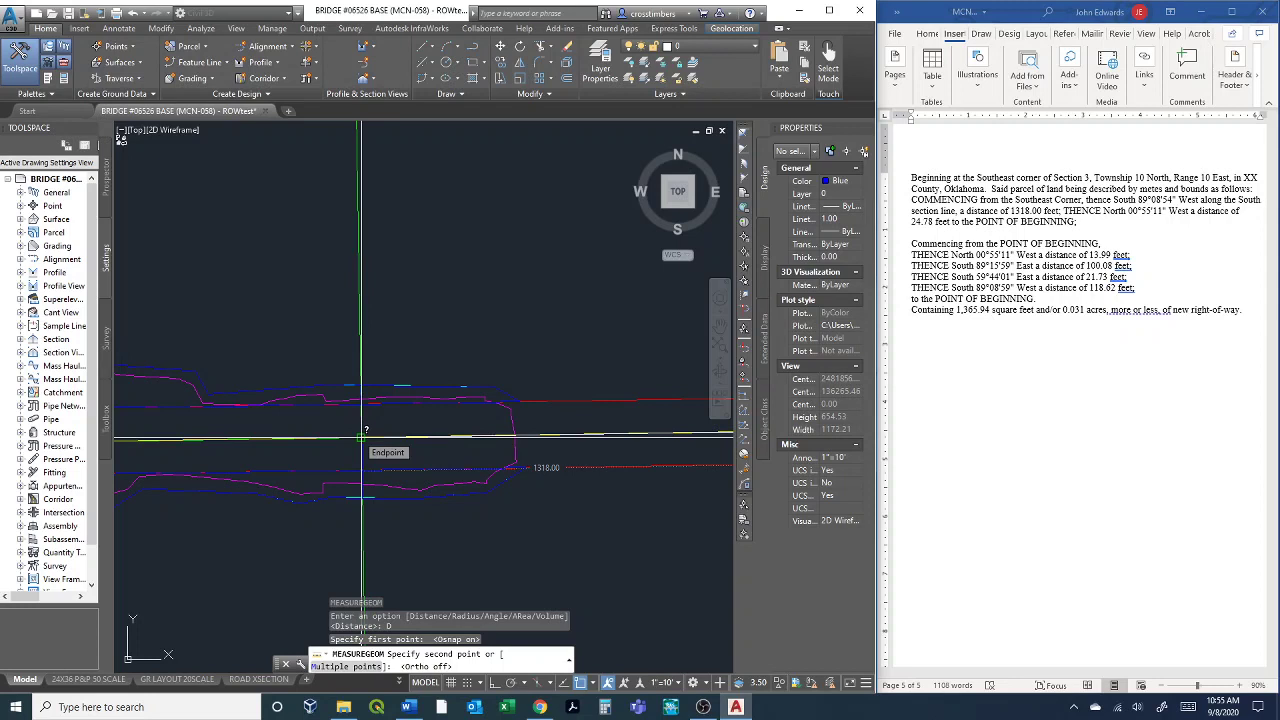
left_click(361, 437)
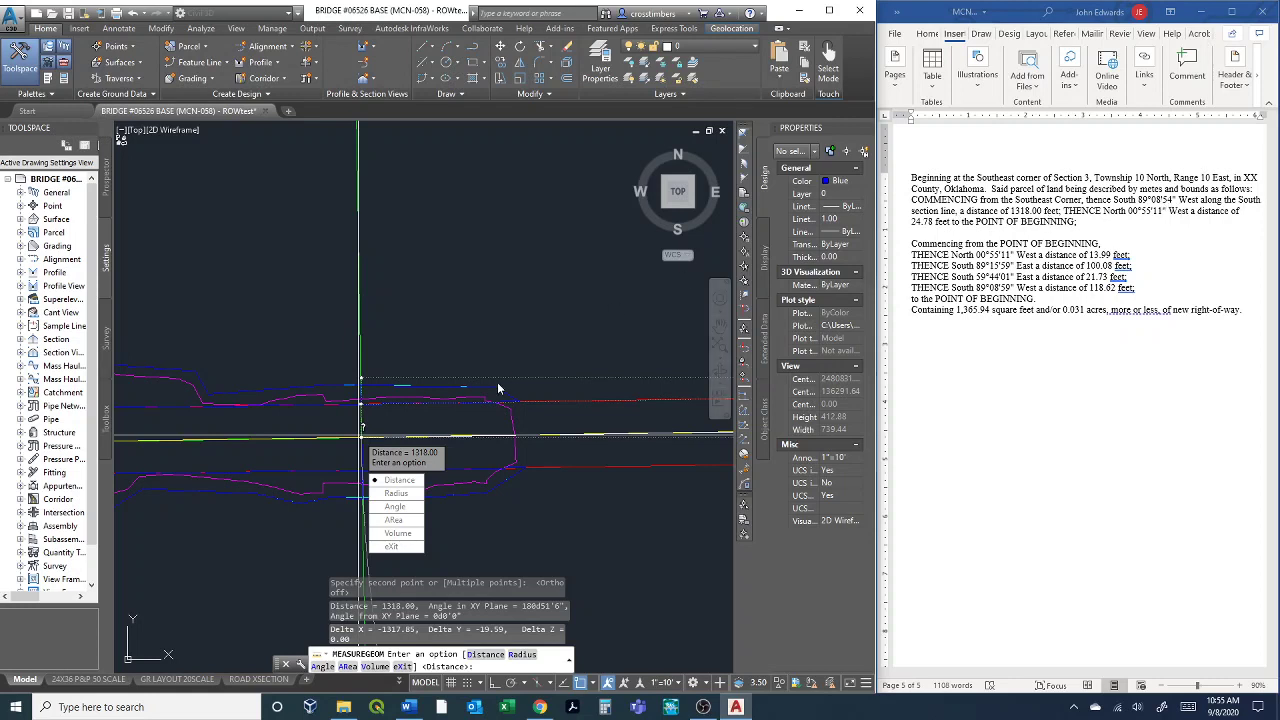
Measure the angle between the vertical line and the yellow section line, reading 90d51'6".
left_click(395, 507)
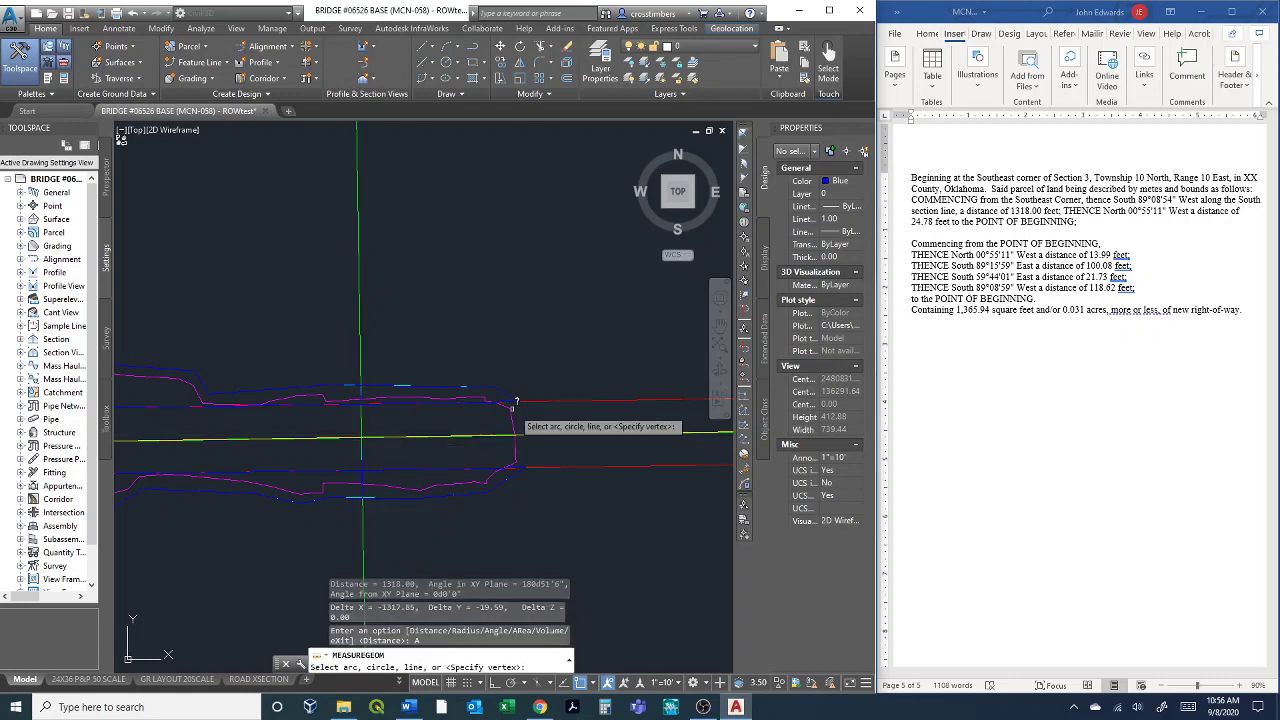
scroll(340, 410, "down", 5)
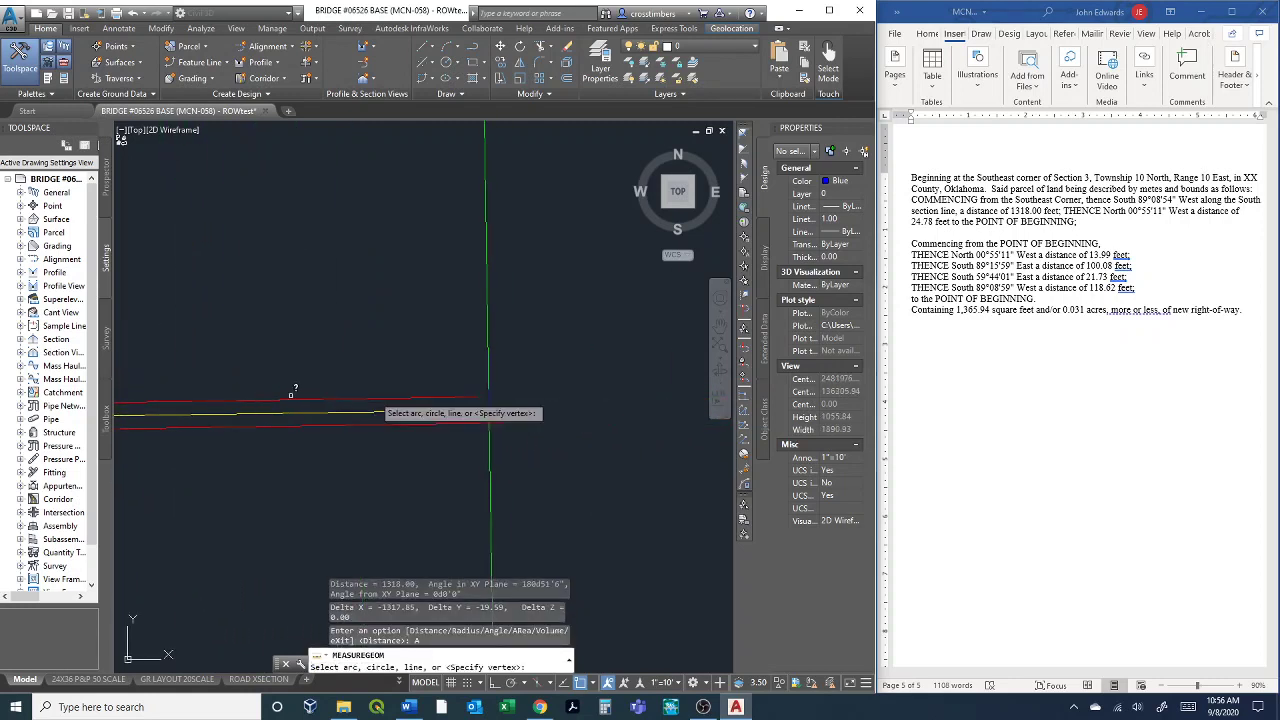
scroll(495, 410, "up", 3)
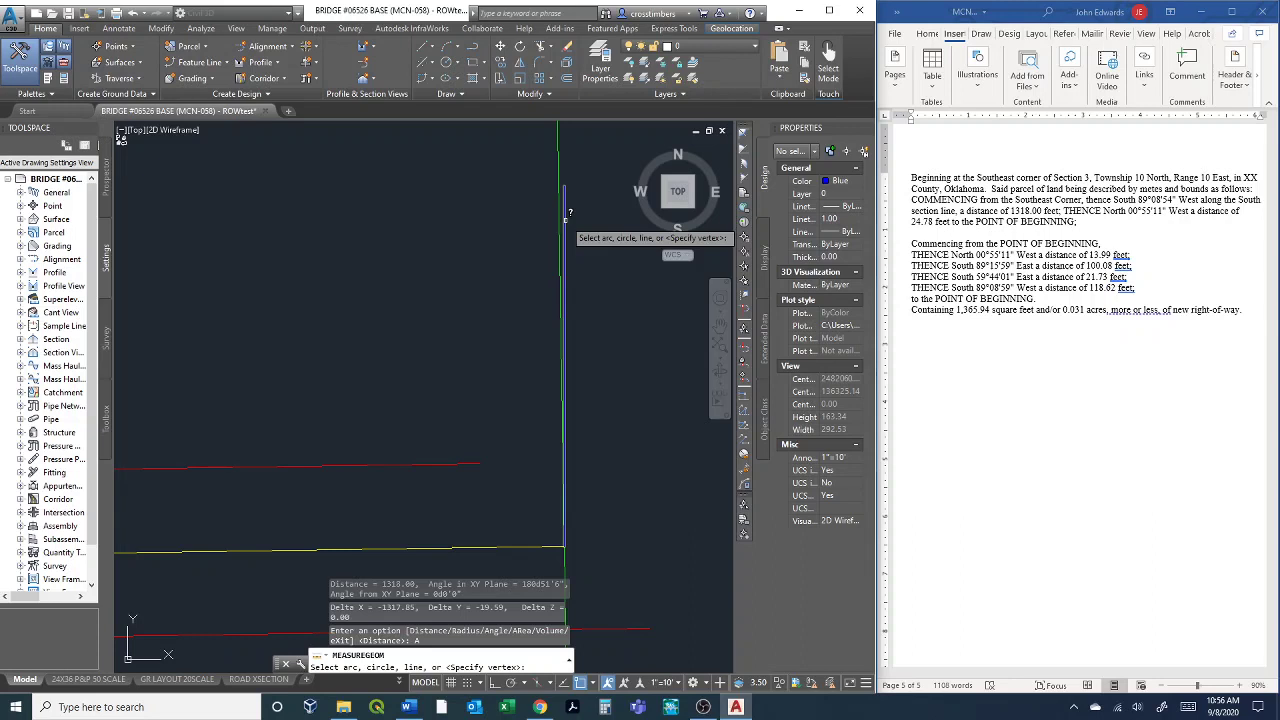
left_click(566, 212)
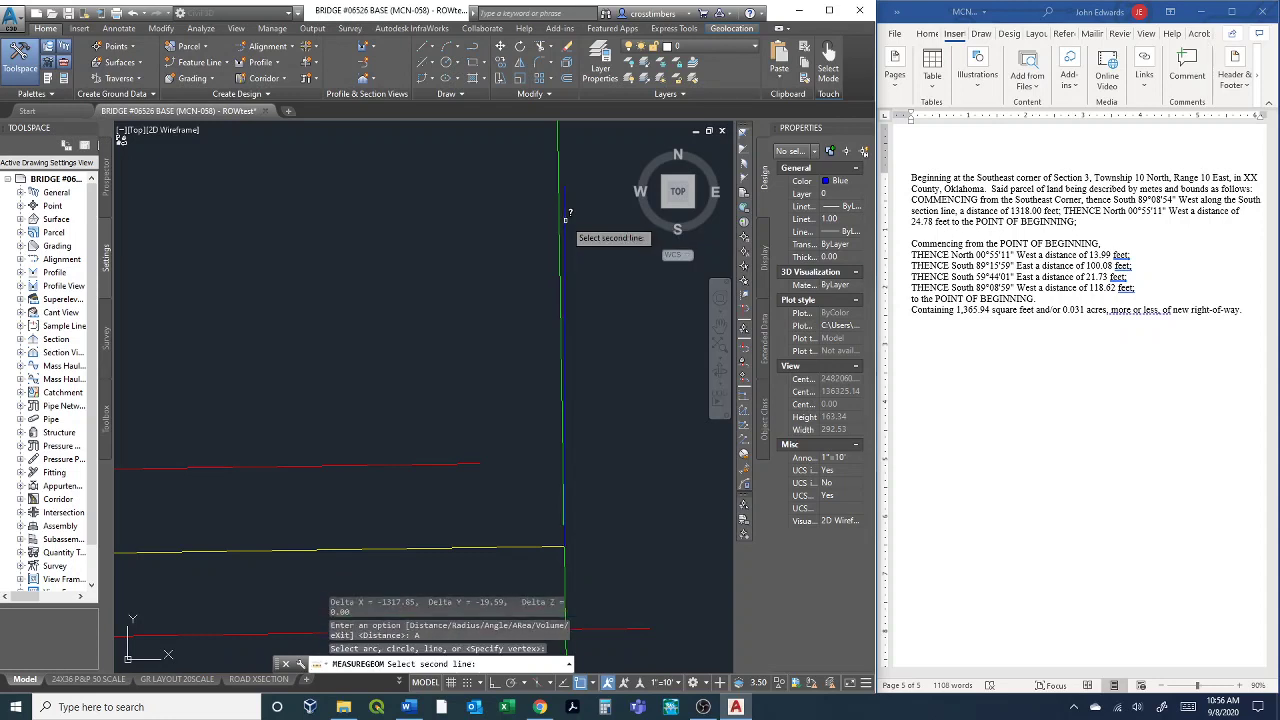
scroll(569, 213, "down", 2)
scroll(535, 345, "up", 2)
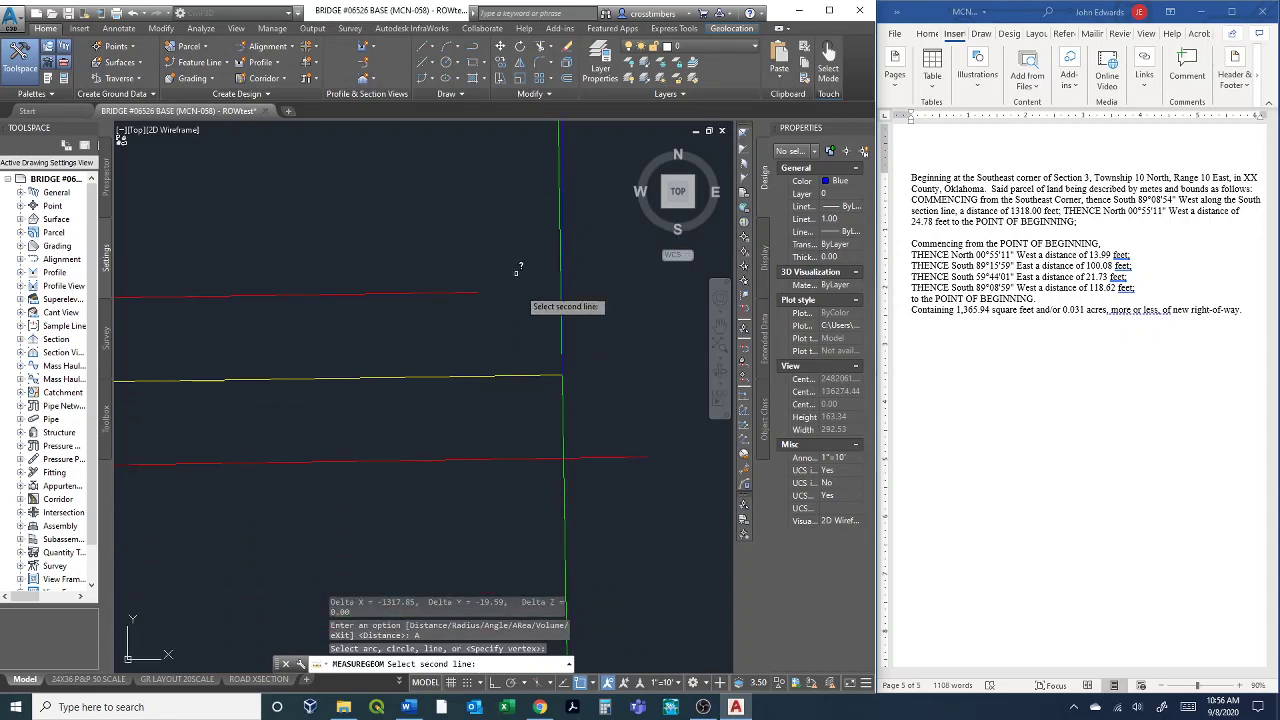
left_click(455, 373)
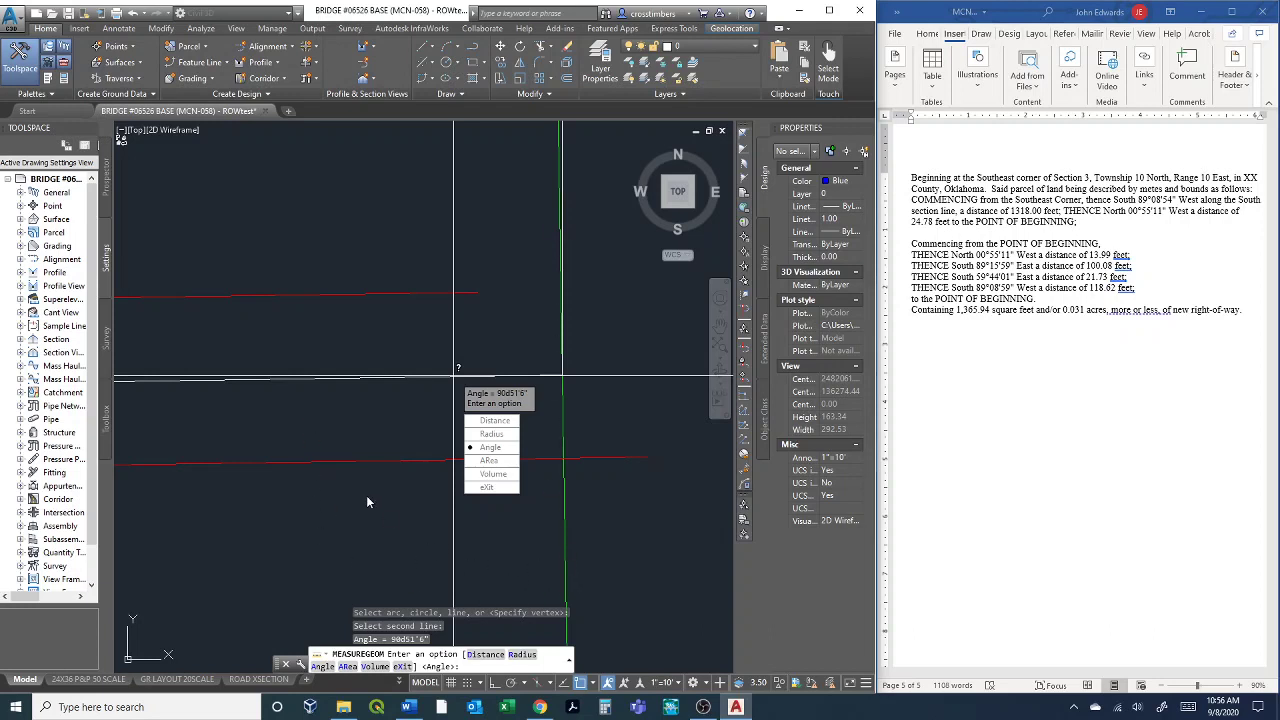
Move the vertical line slightly from a picked base point to a new position.
key("Escape")
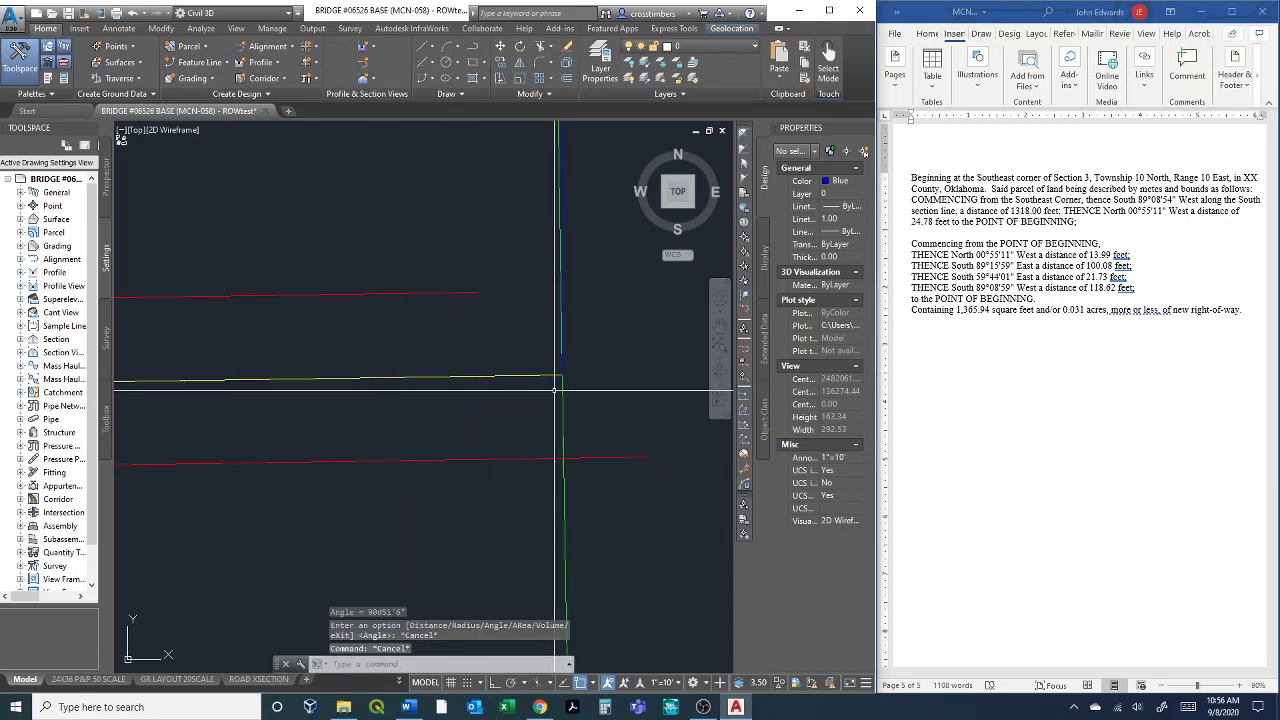
scroll(555, 390, "down", 2)
type("m")
key("Return")
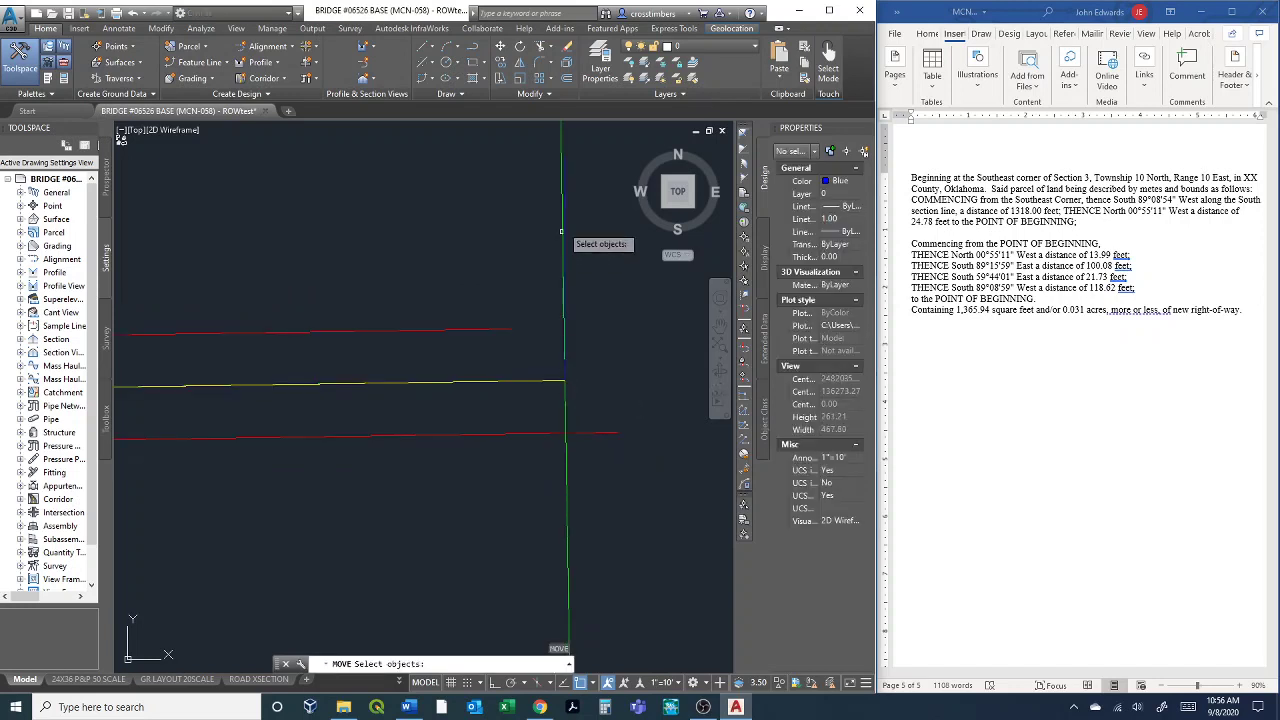
left_click(566, 162)
key("Return")
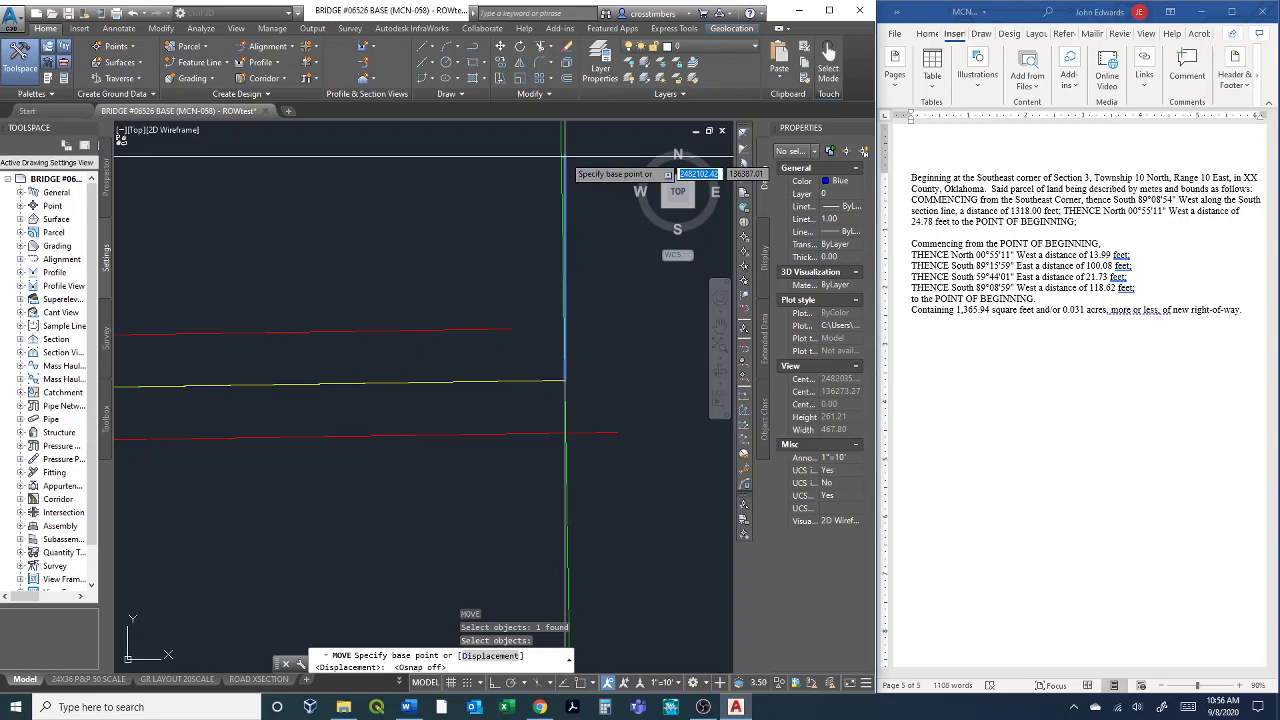
key("F3")
key("F3")
left_click(567, 381)
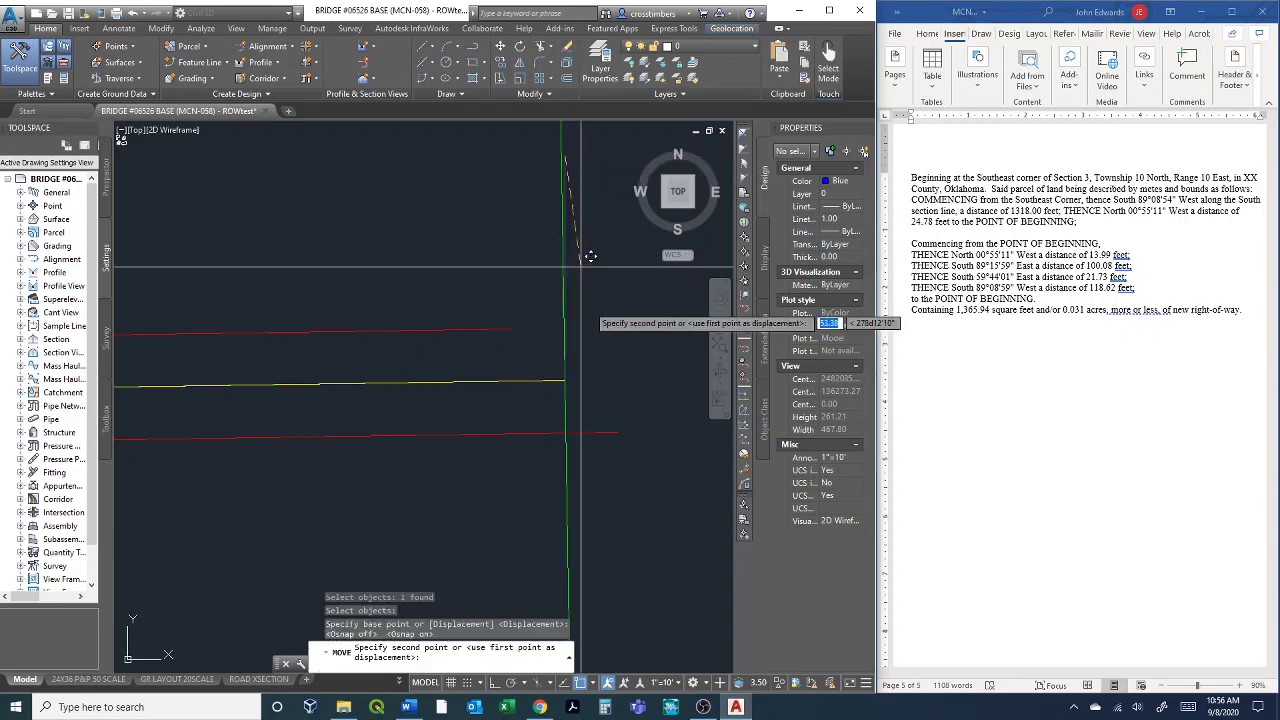
left_click(566, 391)
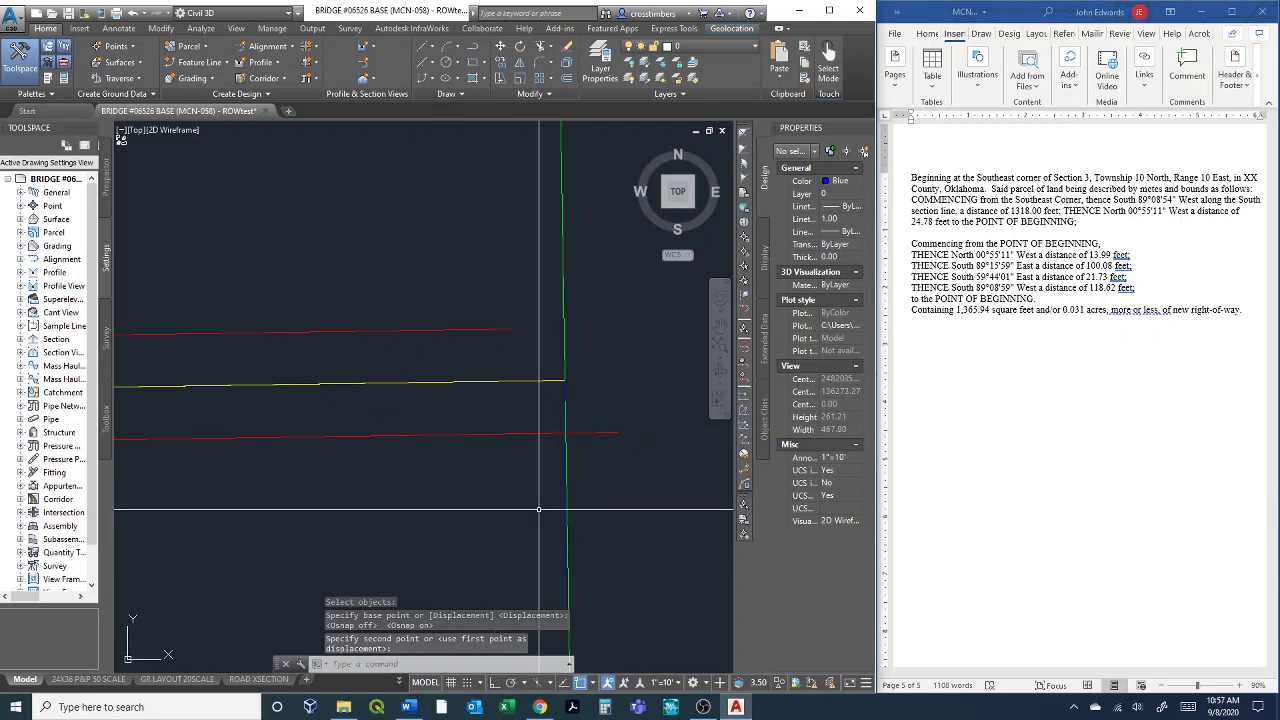
Remeasure the angle between the vertical and yellow lines, now reading 89d8'54".
type("MEA")
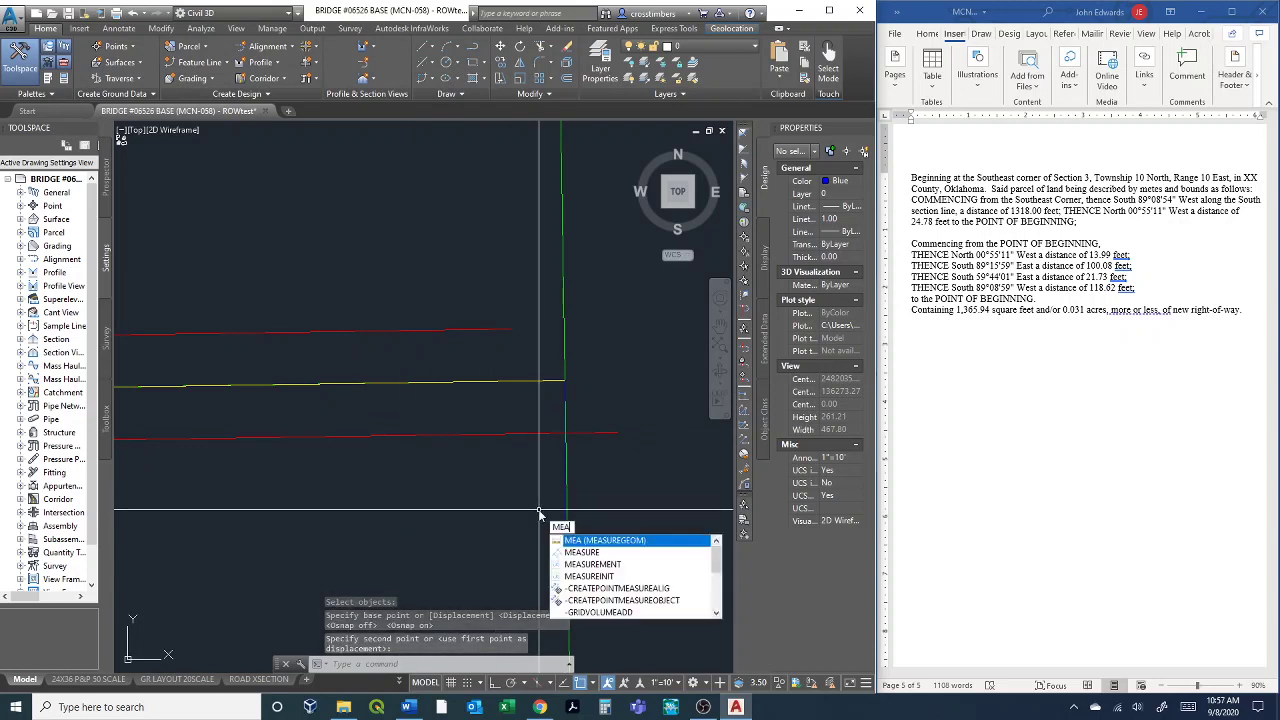
key("Return")
type("a")
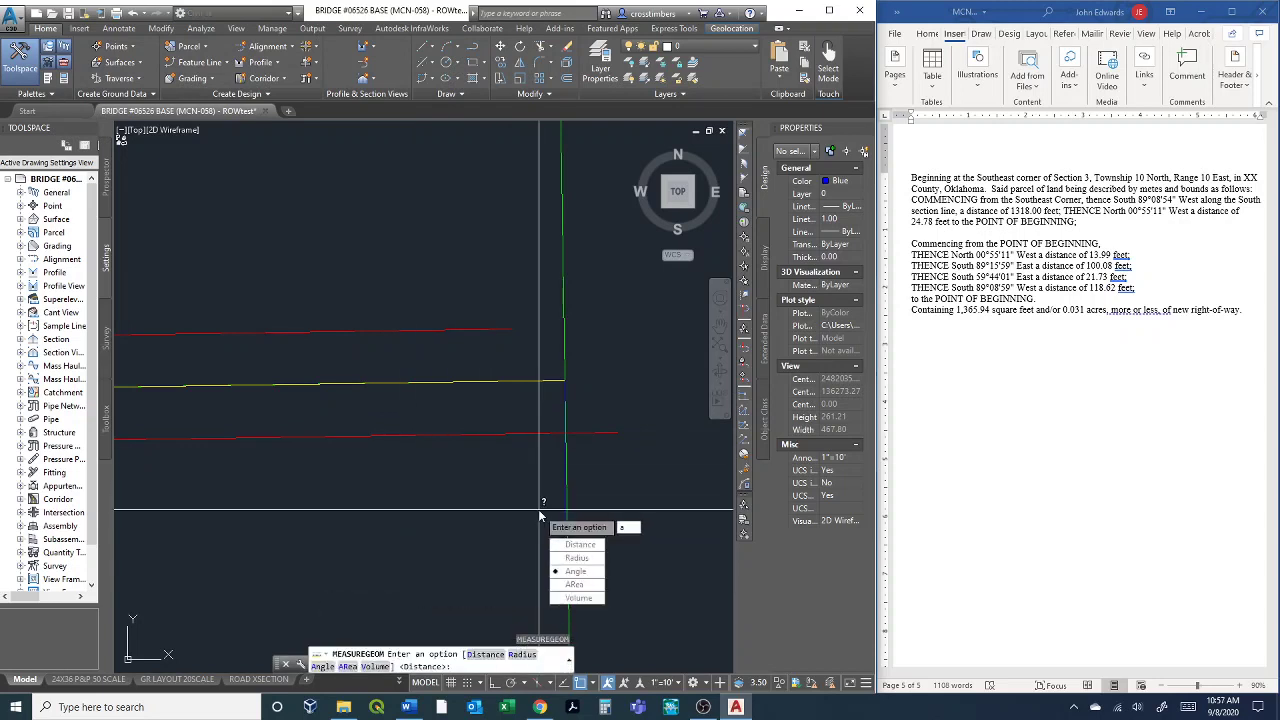
key("Return")
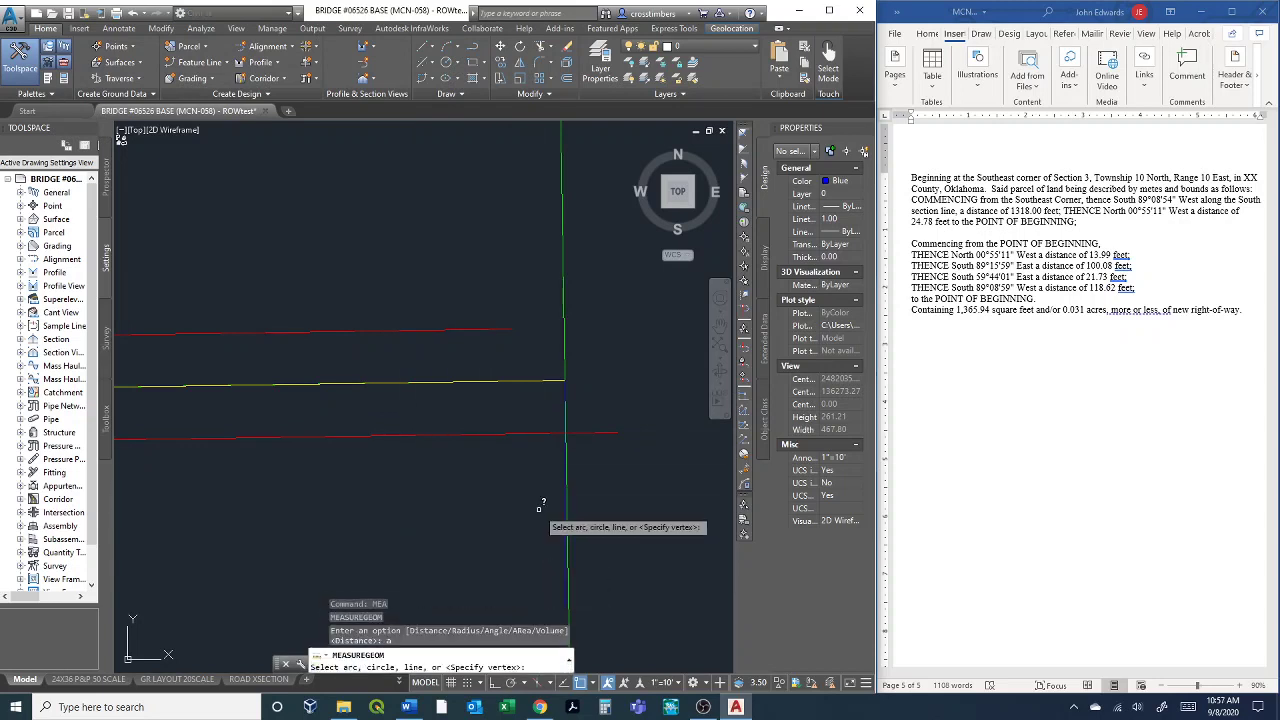
left_click(566, 594)
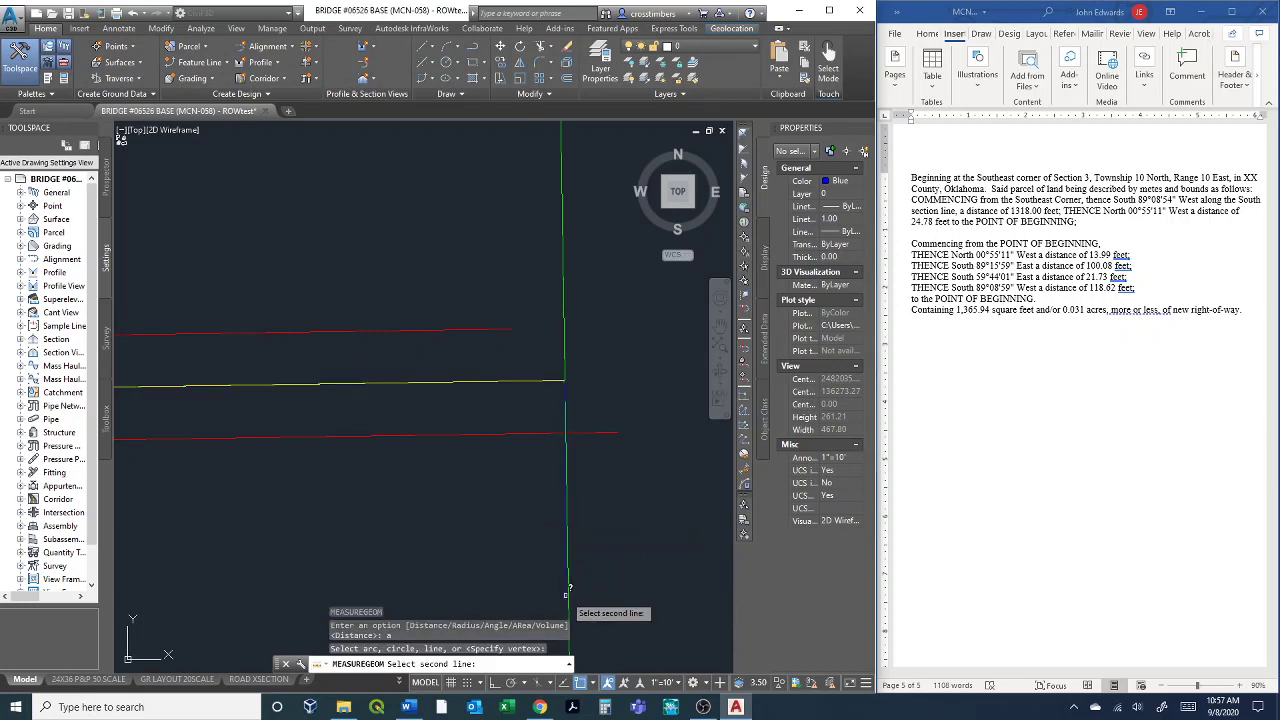
left_click(444, 382)
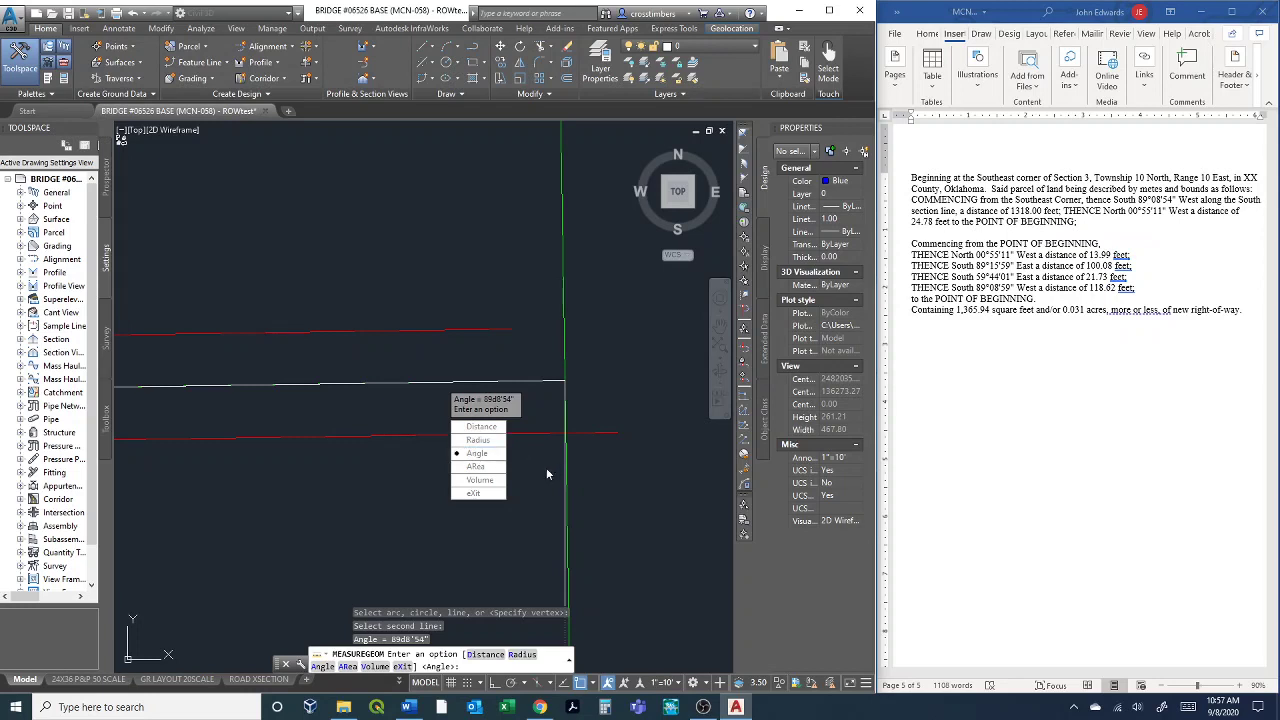
key("Escape")
scroll(544, 467, "down", 2)
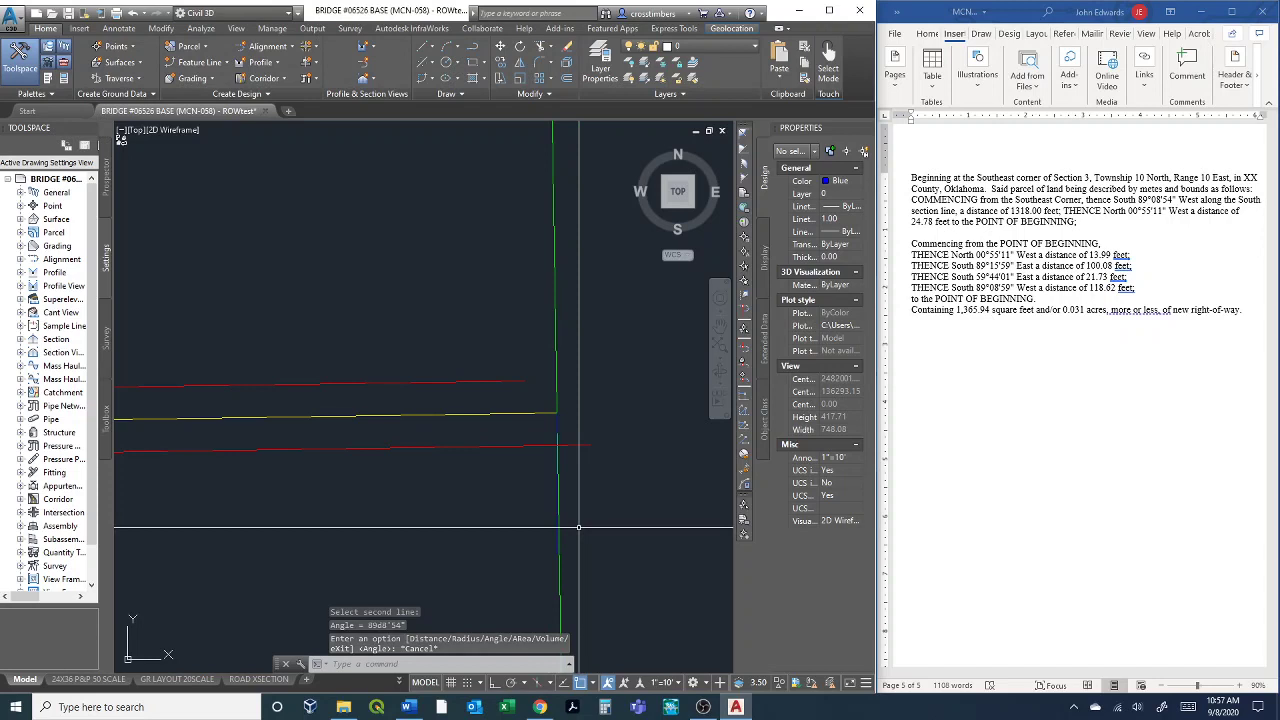
Move the vertical line about 1320.76 along the section line to the far corner.
type("m")
key("Return")
left_click(557, 549)
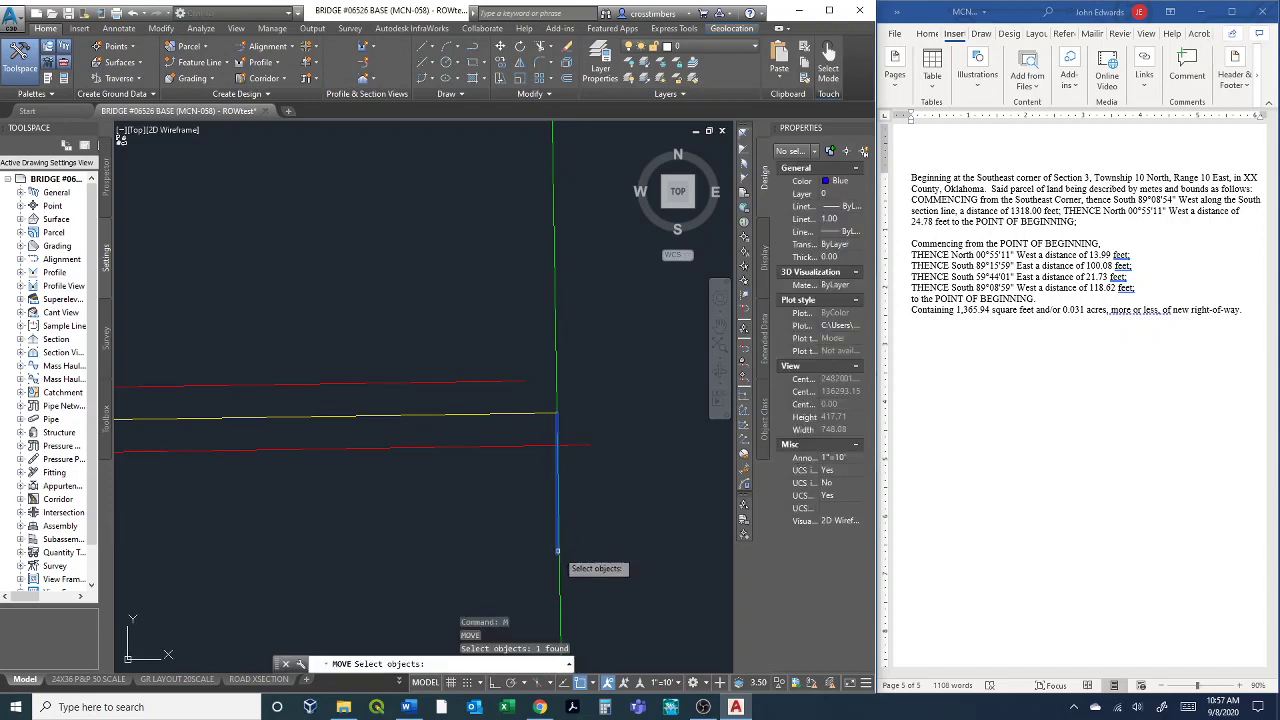
key("Return")
left_click(557, 549)
middle_click_drag(510, 560, 730, 577)
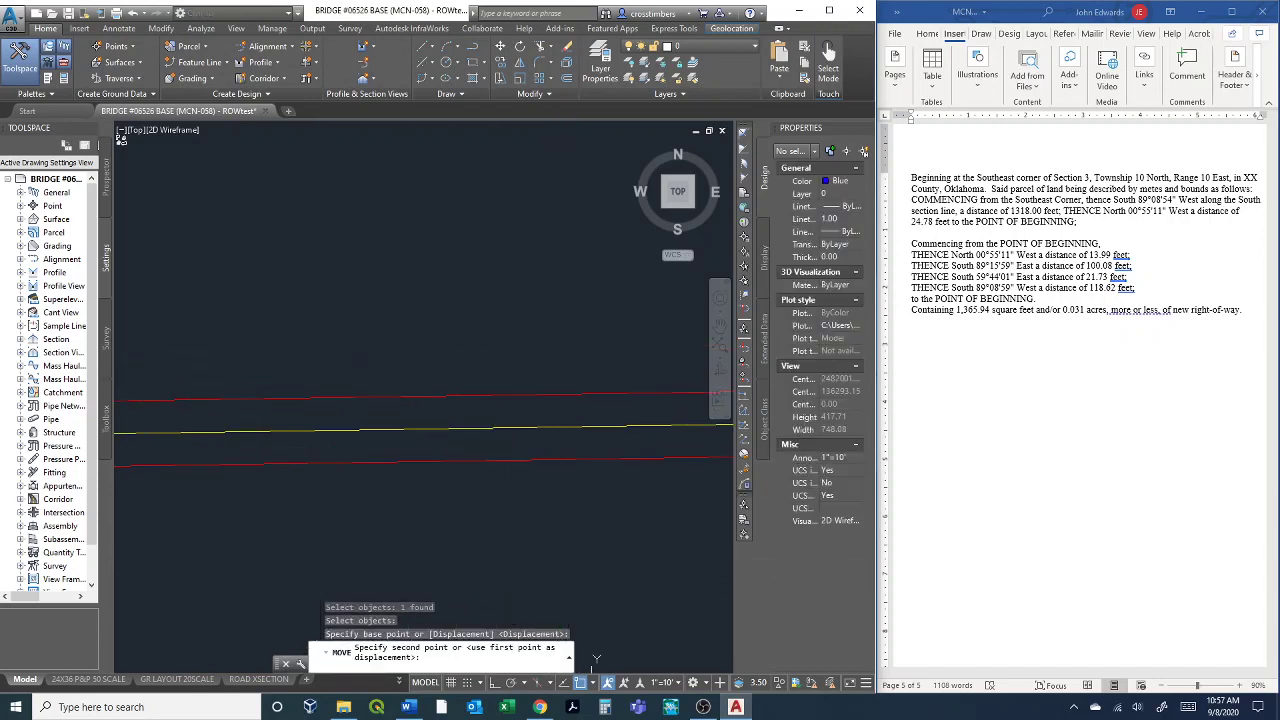
scroll(349, 430, "down", 3)
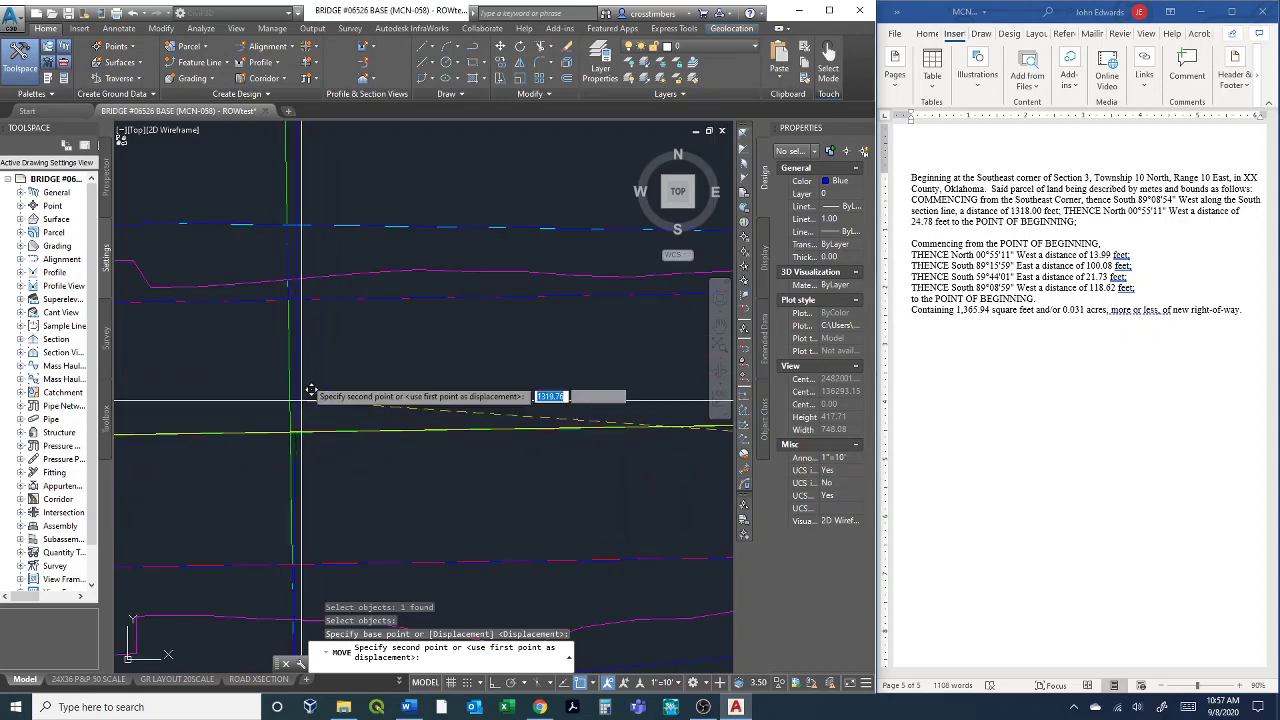
scroll(308, 390, "up", 3)
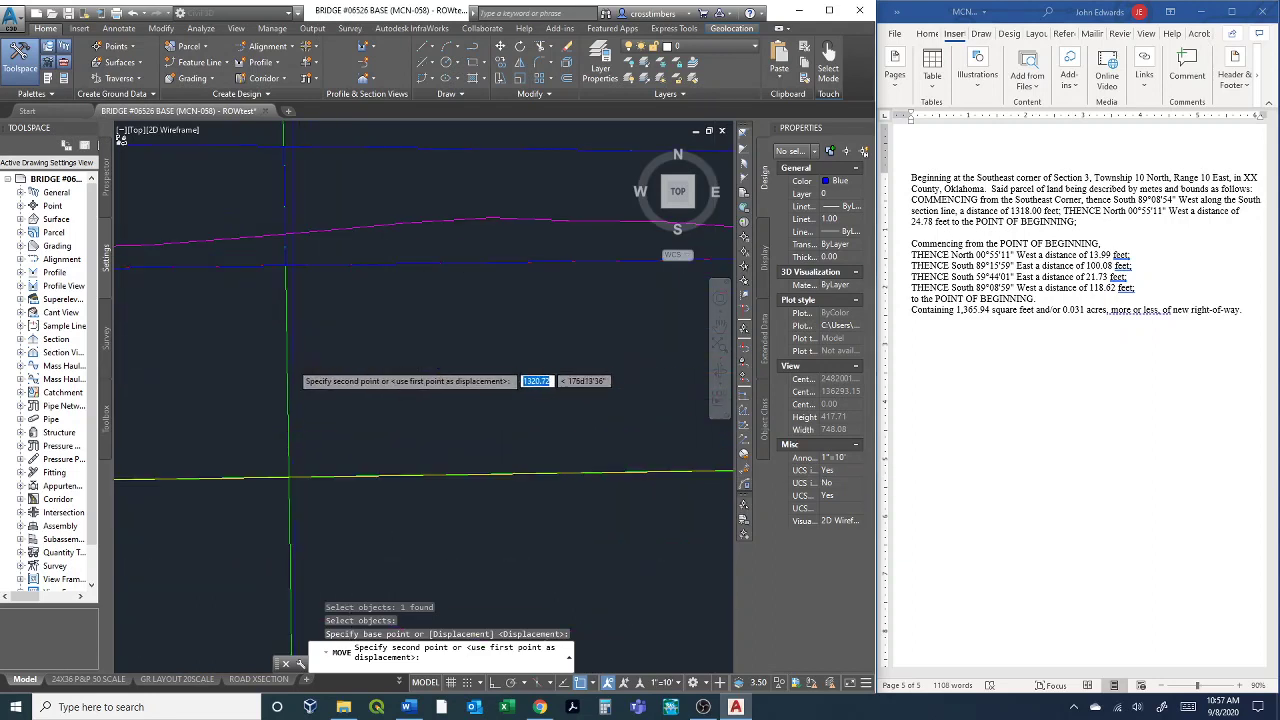
left_click(286, 546)
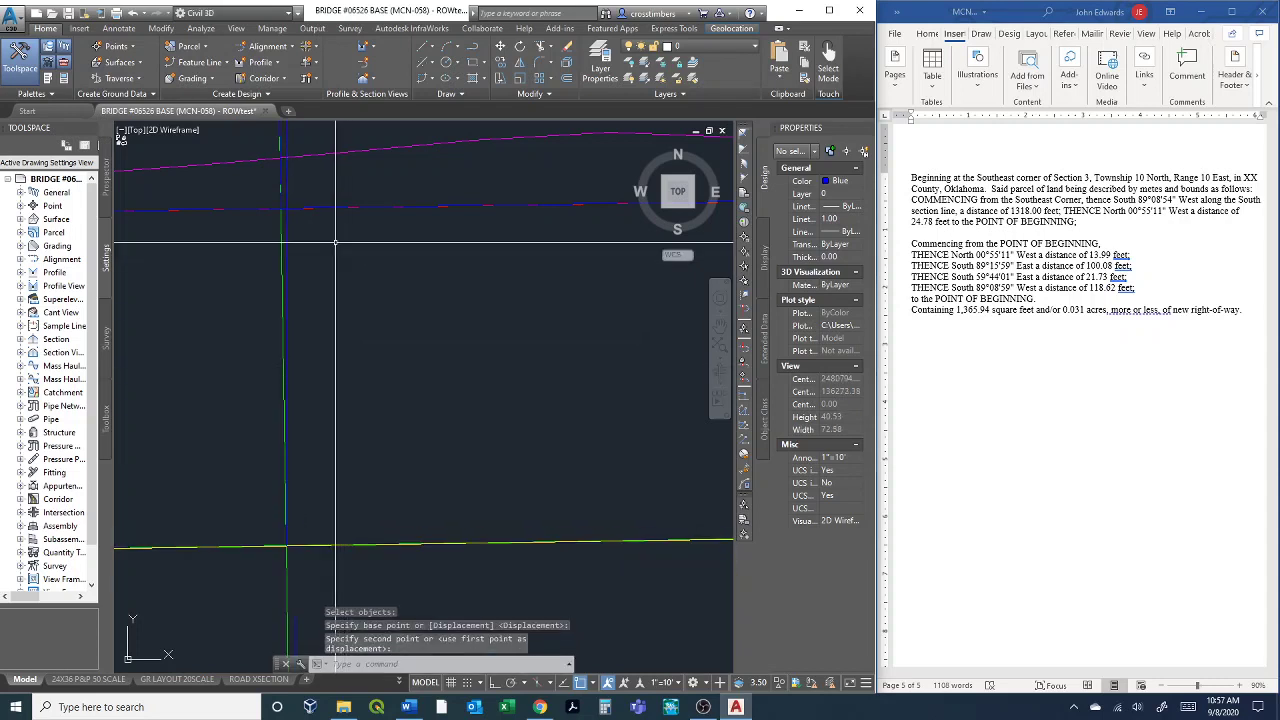
scroll(288, 207, "up", 3)
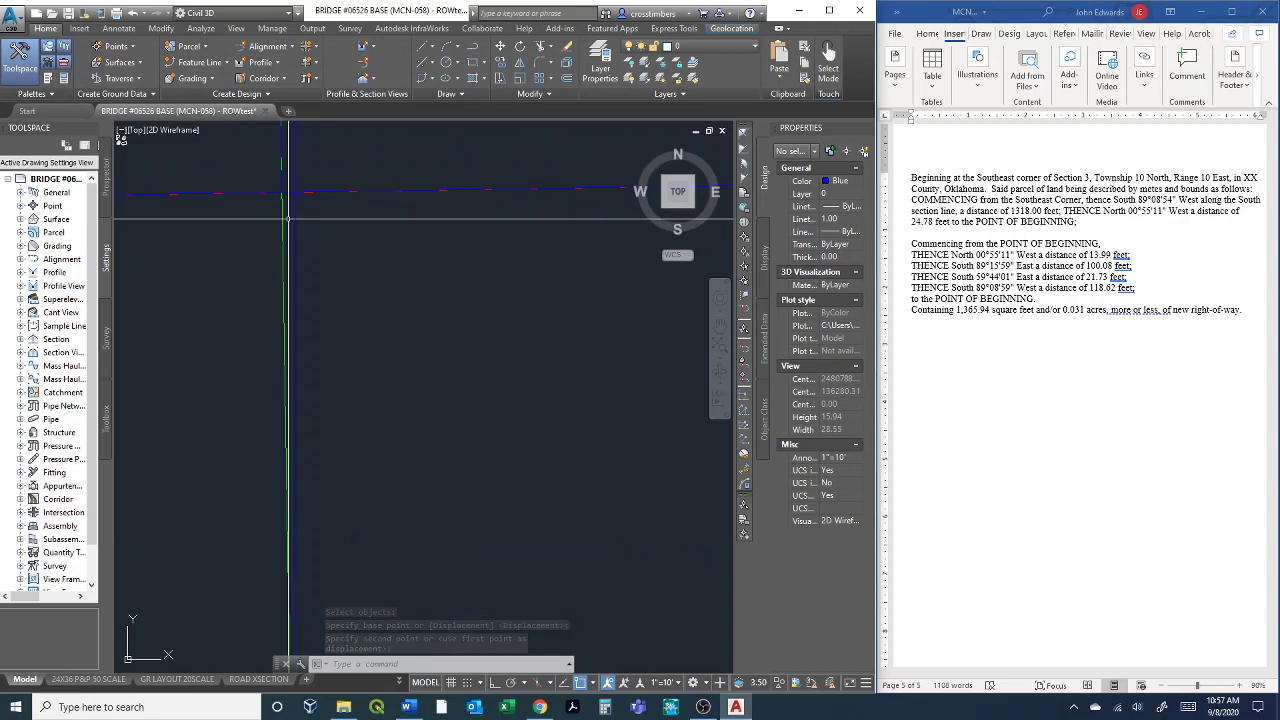
Measure the angle between the two section lines, reading 0d55'11".
type("mea")
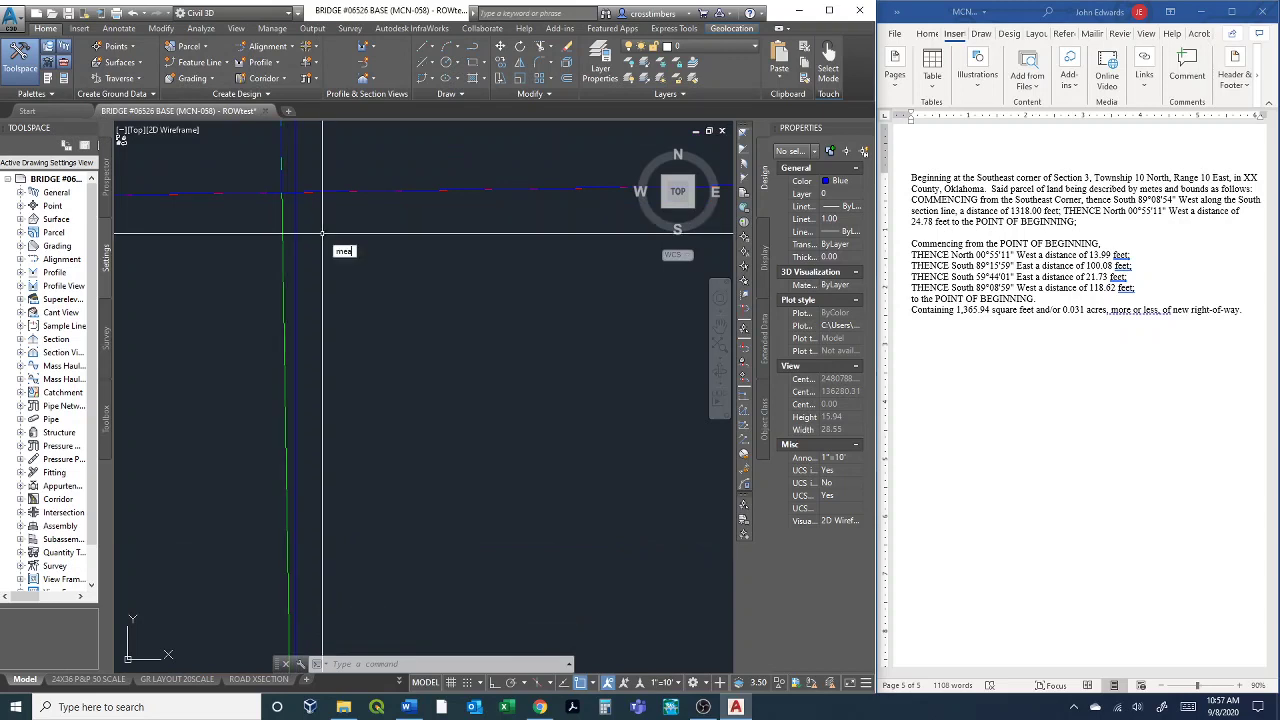
key("Return")
type("a")
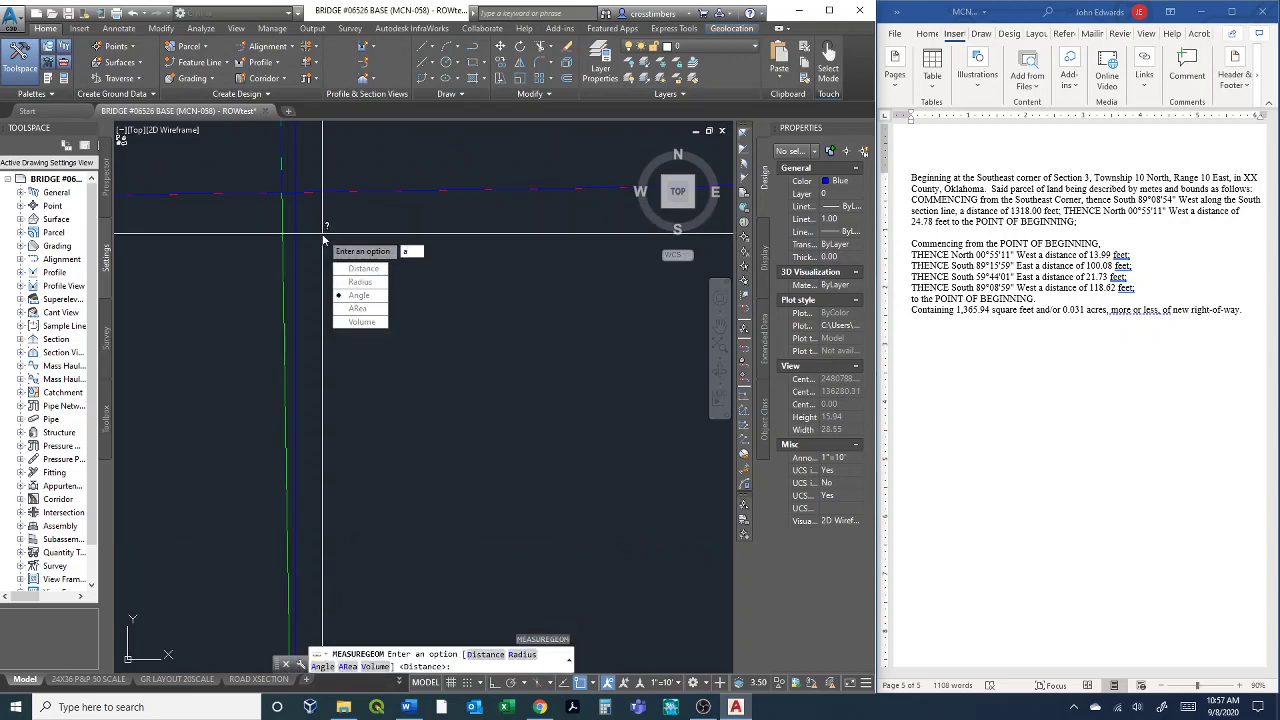
key("Return")
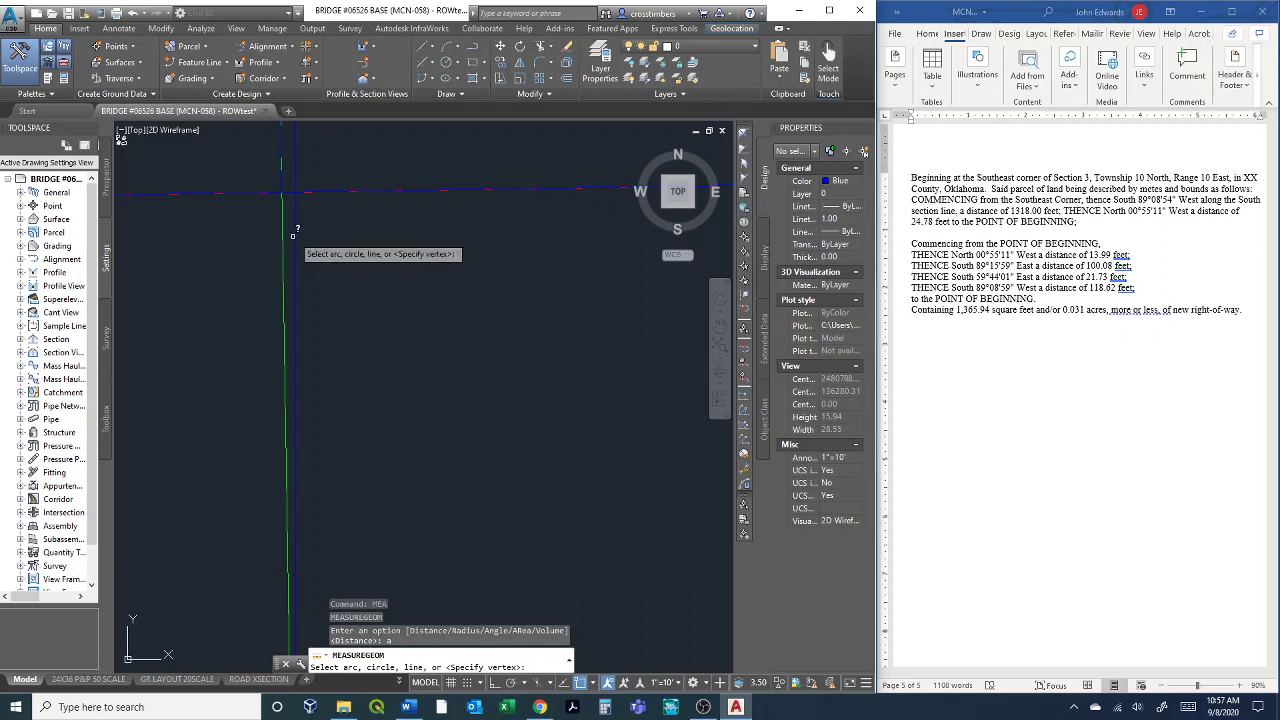
left_click(293, 235)
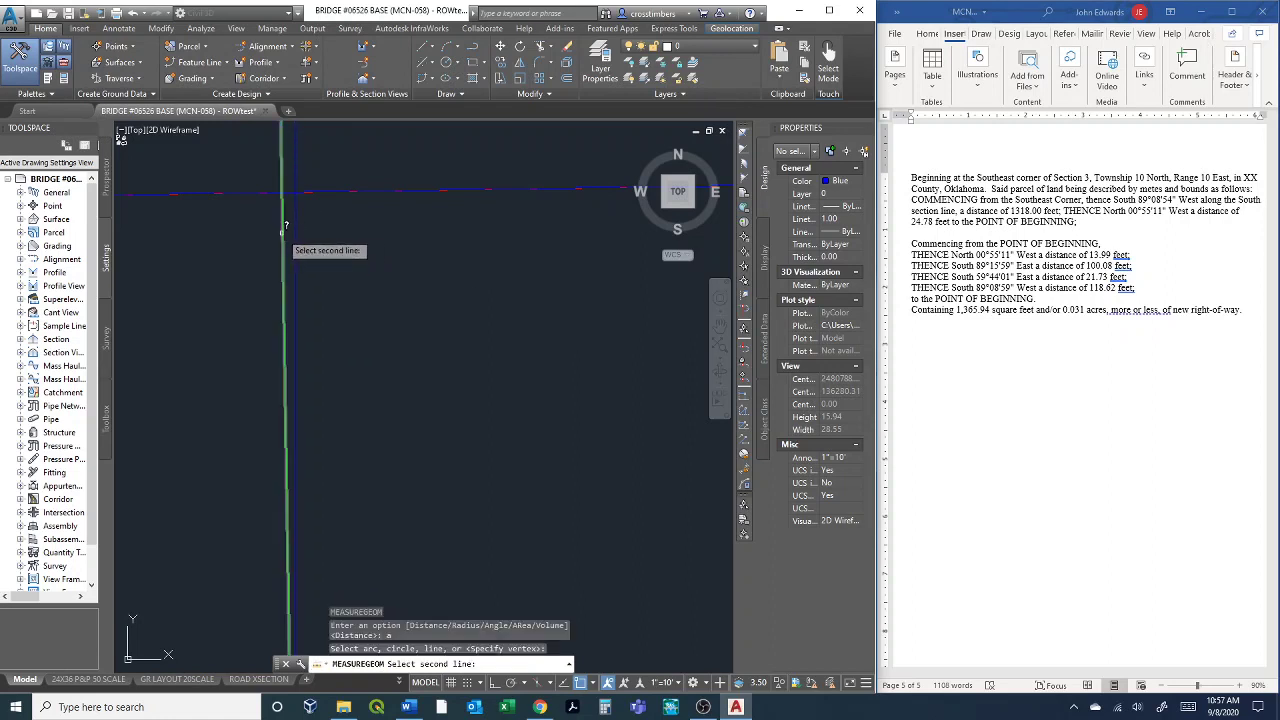
left_click(284, 230)
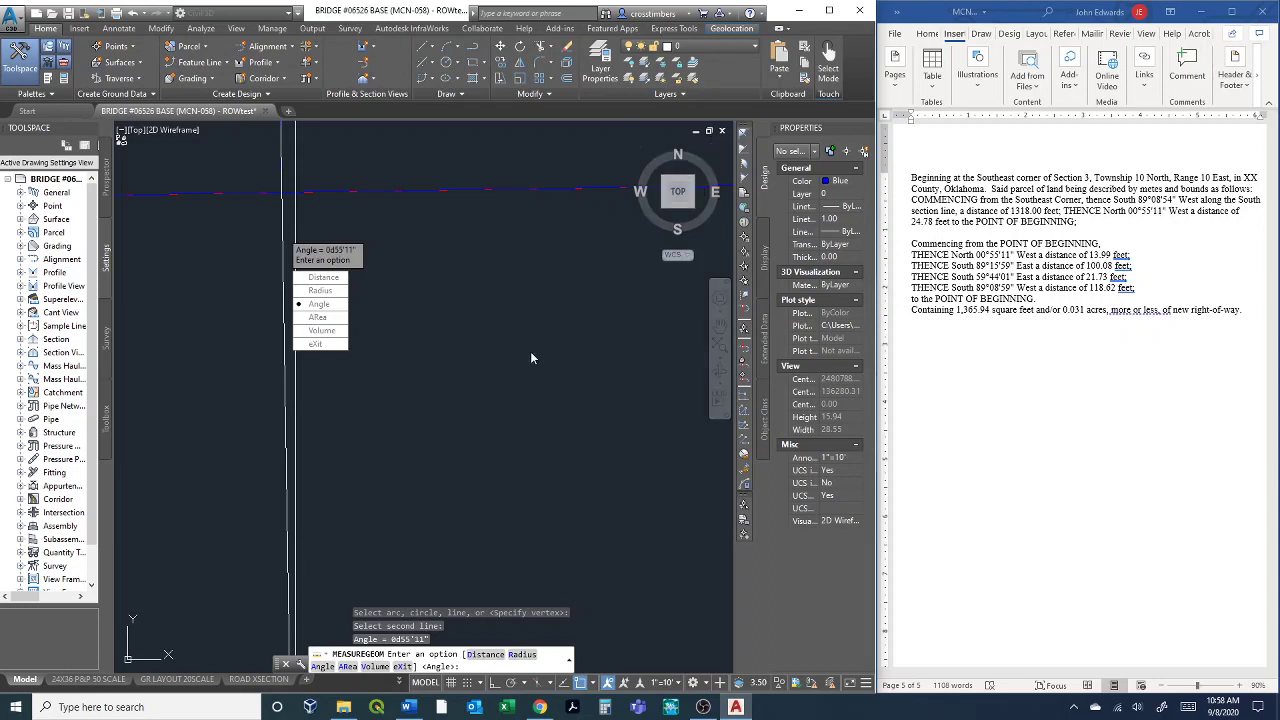
key("Escape")
scroll(420, 378, "down", 5)
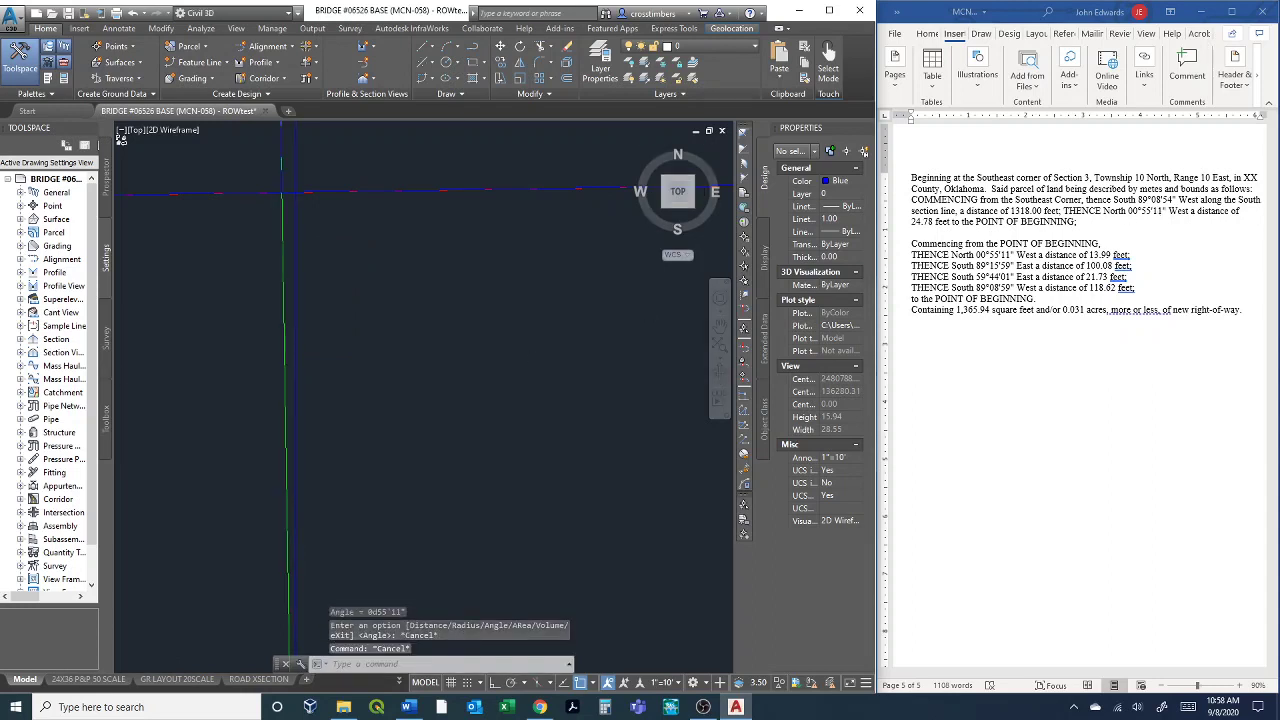
scroll(420, 378, "down", 2)
middle_click_drag(423, 374, 273, 346)
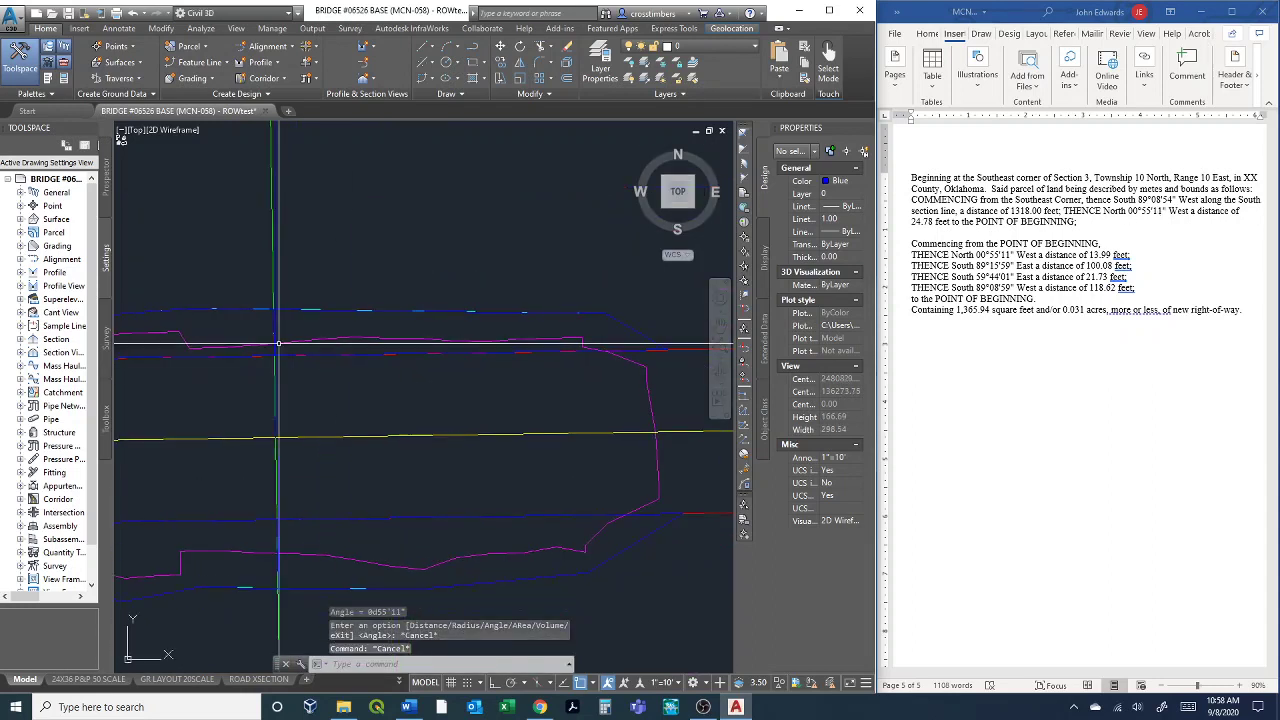
scroll(273, 346, "up", 4)
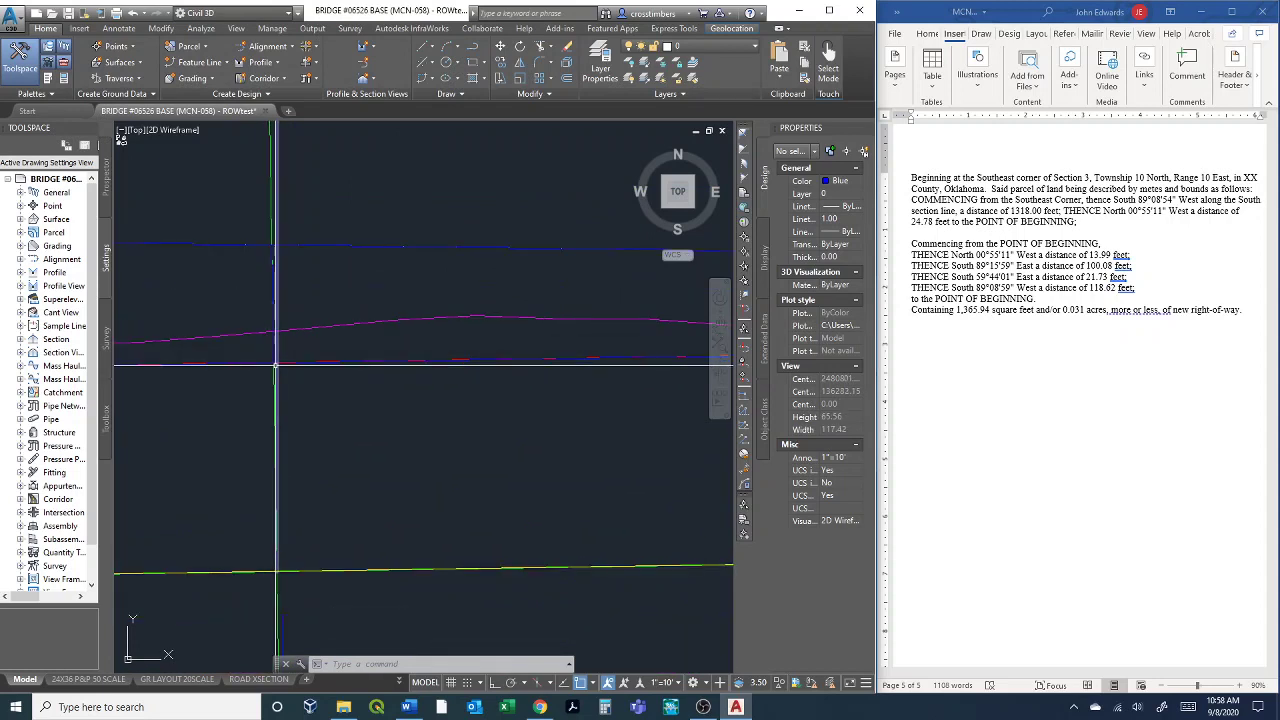
scroll(274, 362, "down", 2)
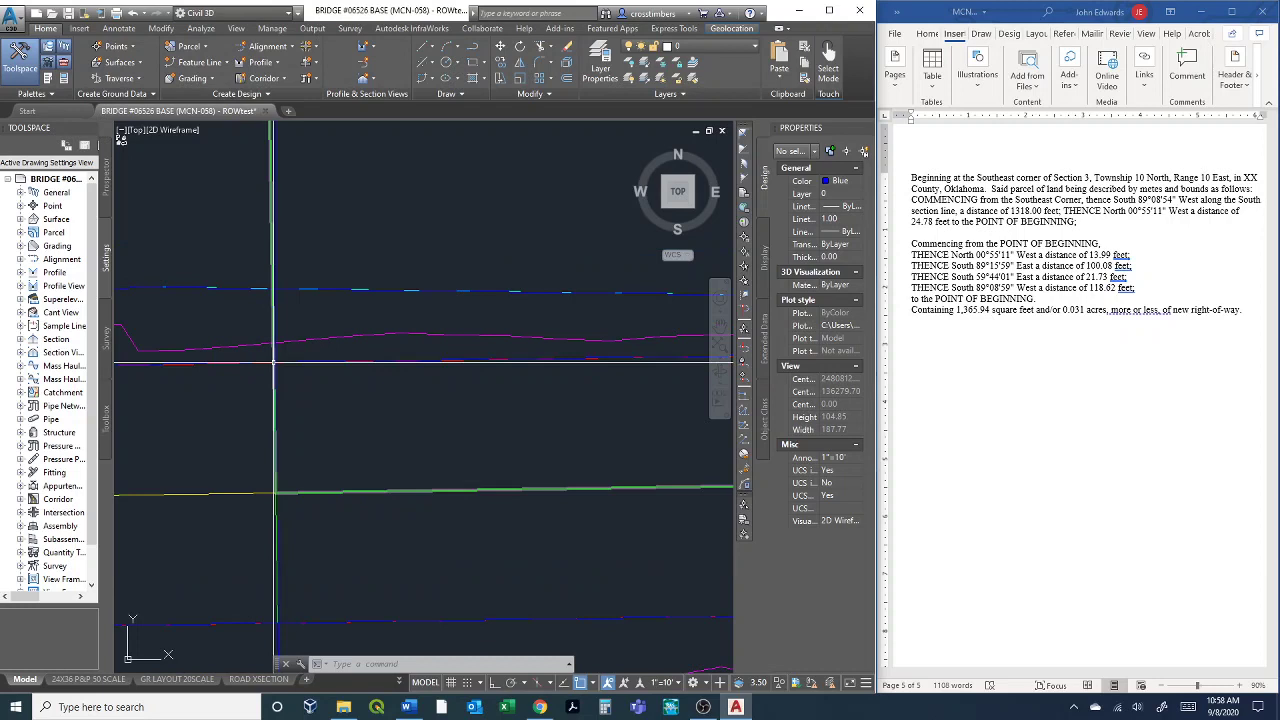
scroll(283, 272, "down", 4)
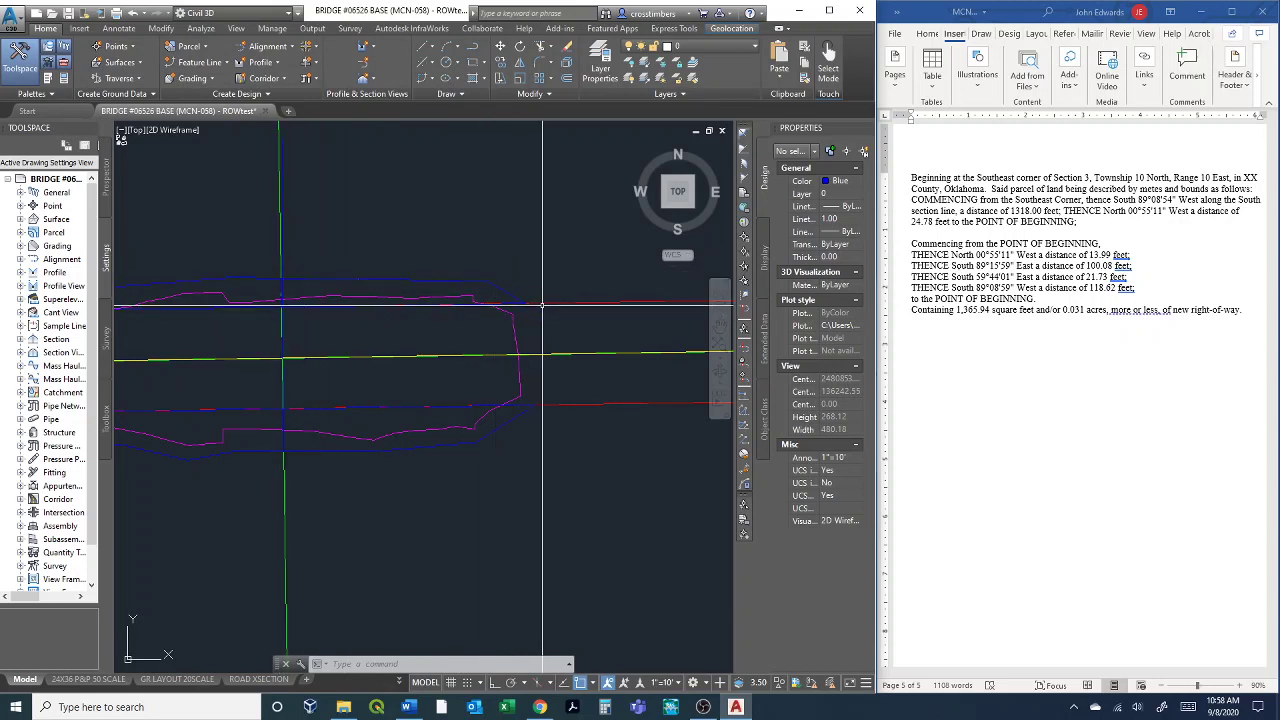
left_click(1017, 287)
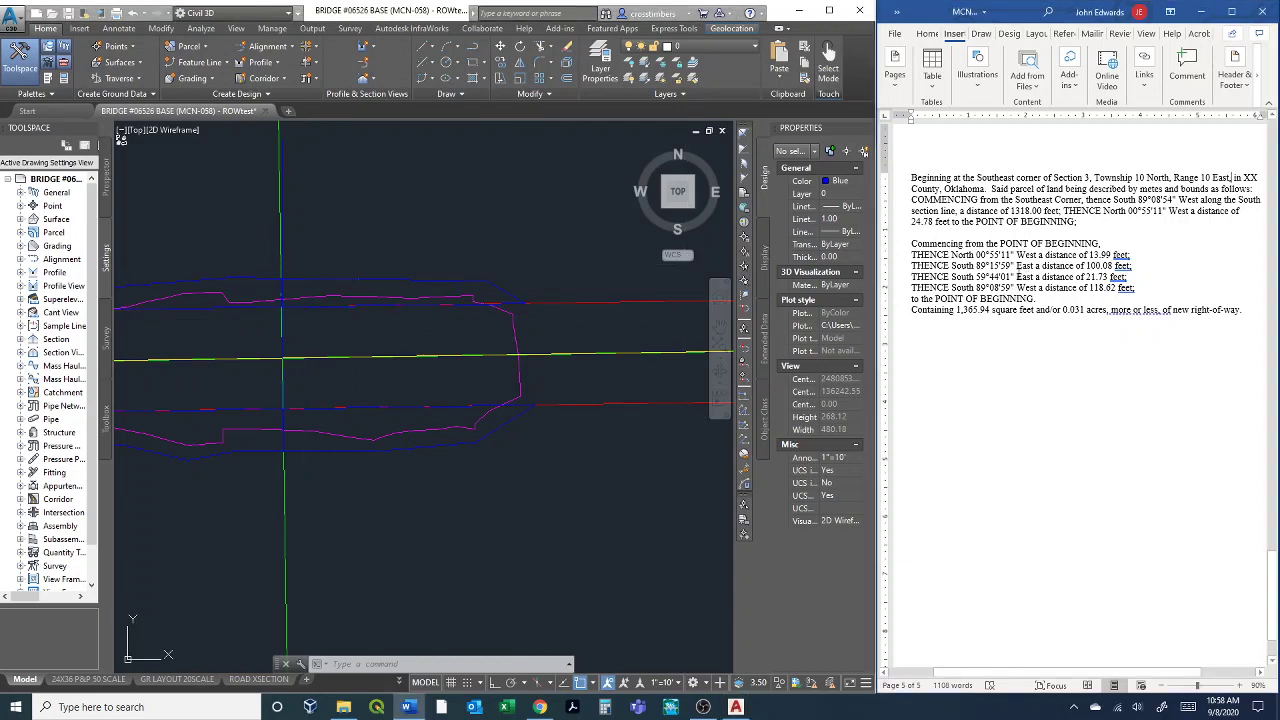
left_click(504, 453)
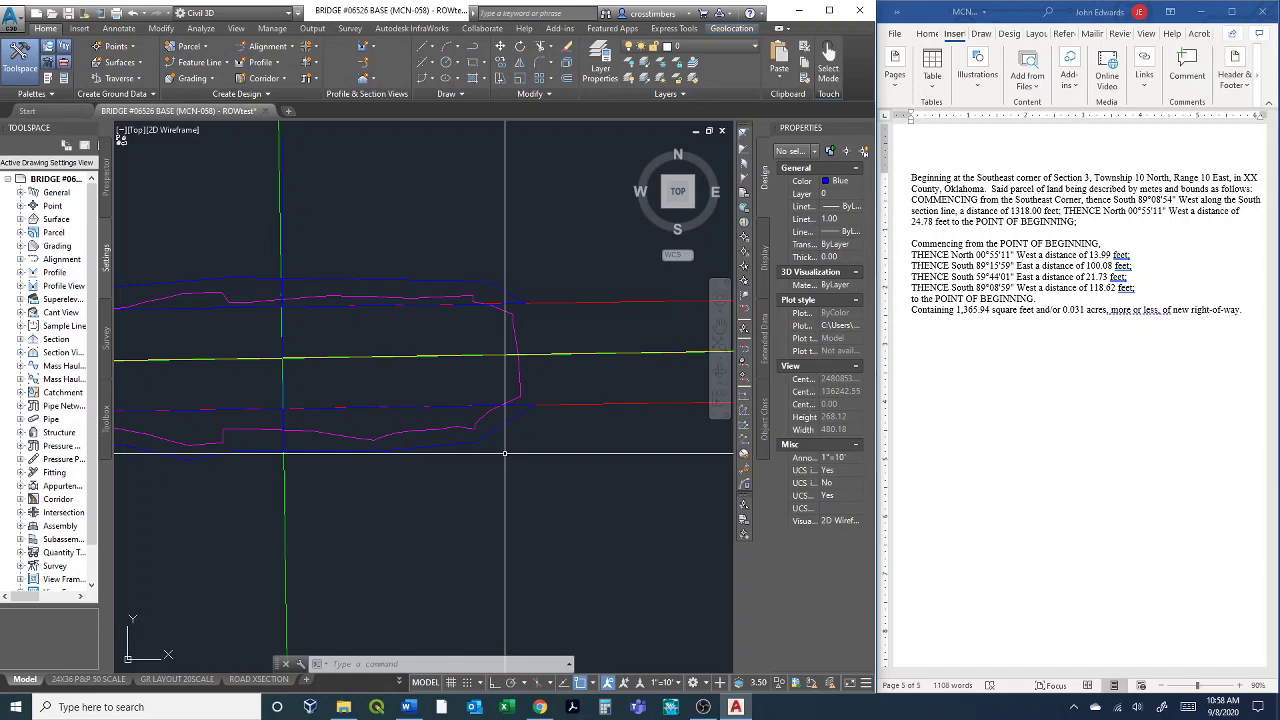
scroll(313, 231, "up", 4)
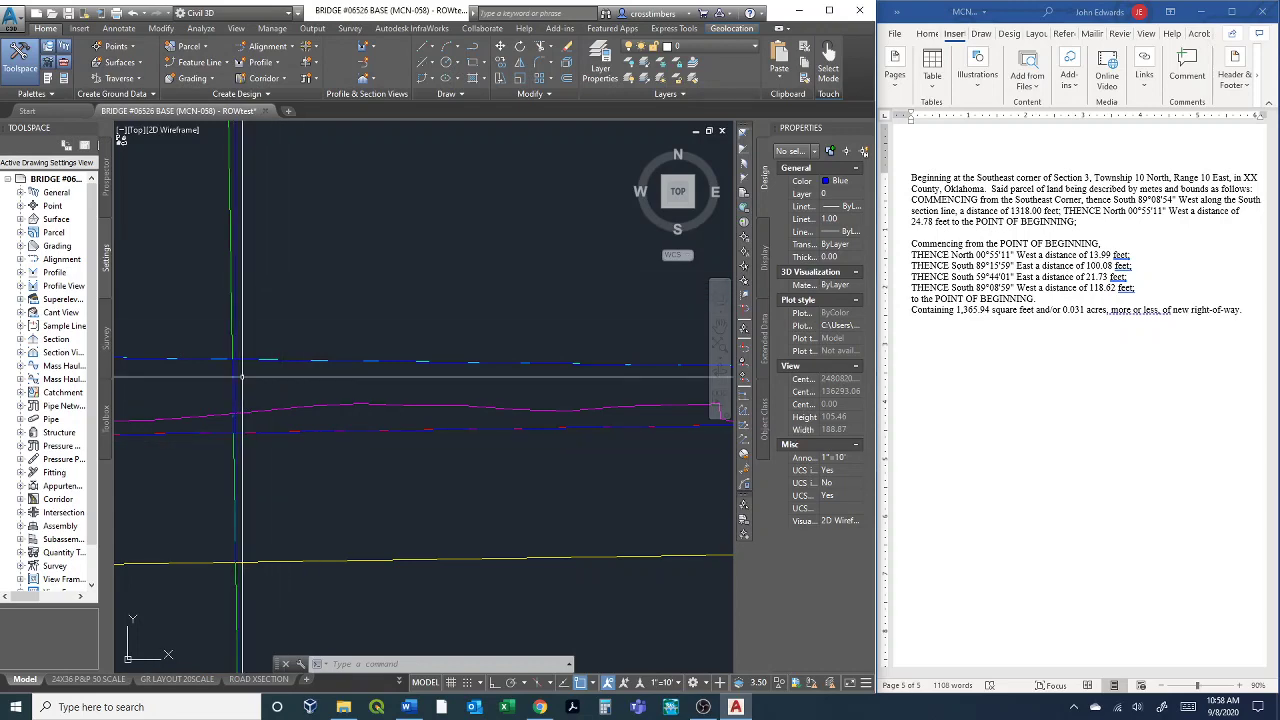
scroll(550, 369, "down", 5)
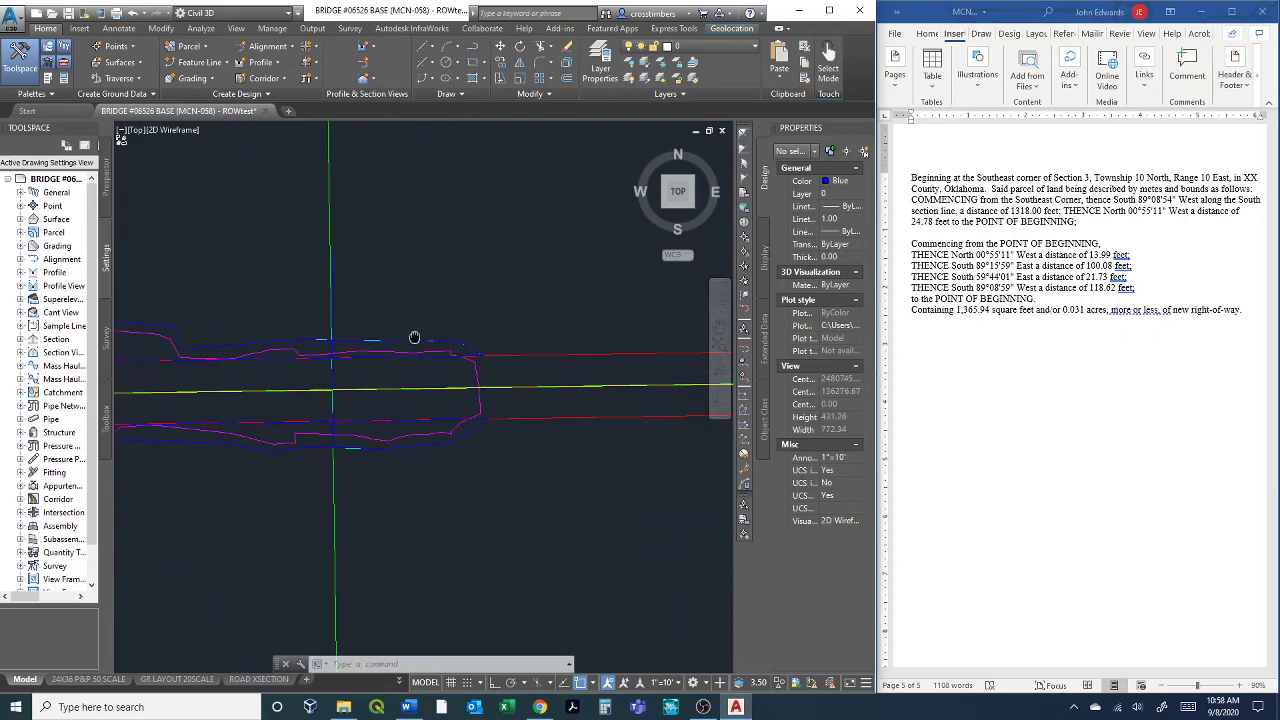
scroll(383, 340, "down", 7)
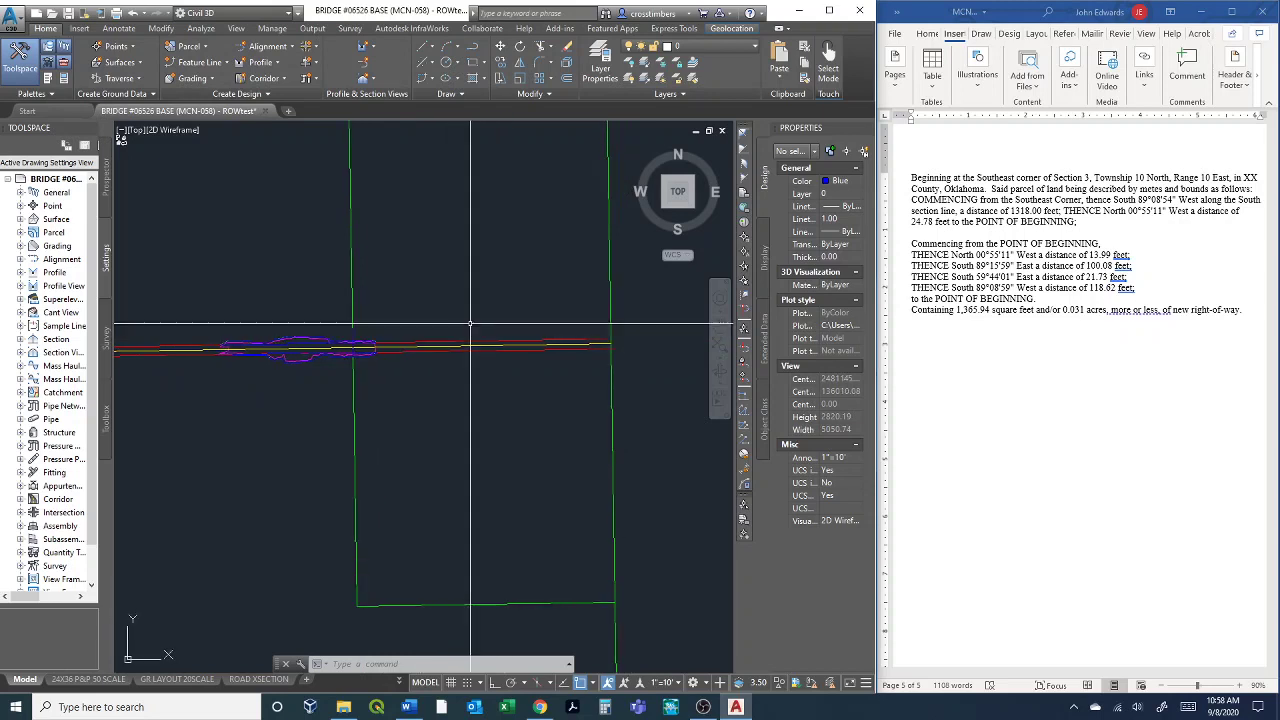
Draw a small circle centred where the relocated reference line meets the section line.
mouse_move(337, 372)
middle_mouse_down()
mouse_move(311, 384)
mouse_move(50, 388)
mouse_move(5, 440)
middle_mouse_up()
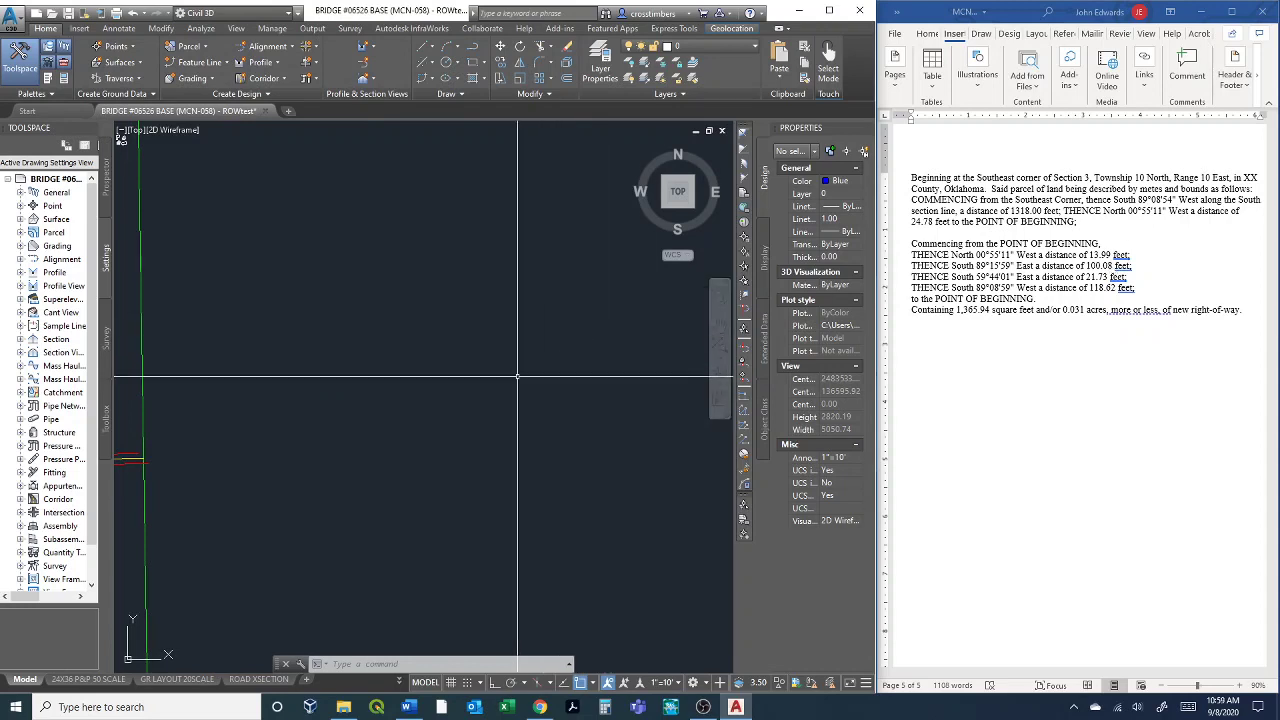
middle_click_drag(462, 374, 382, 388)
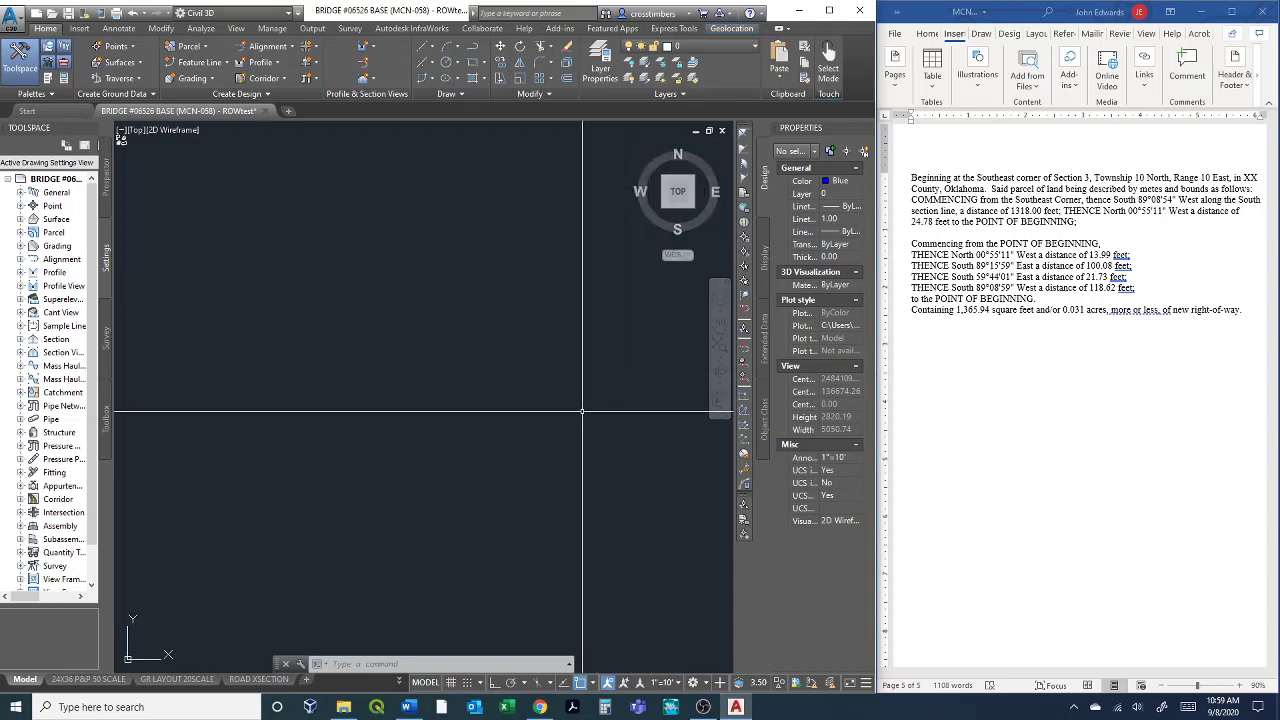
type("c")
key("Return")
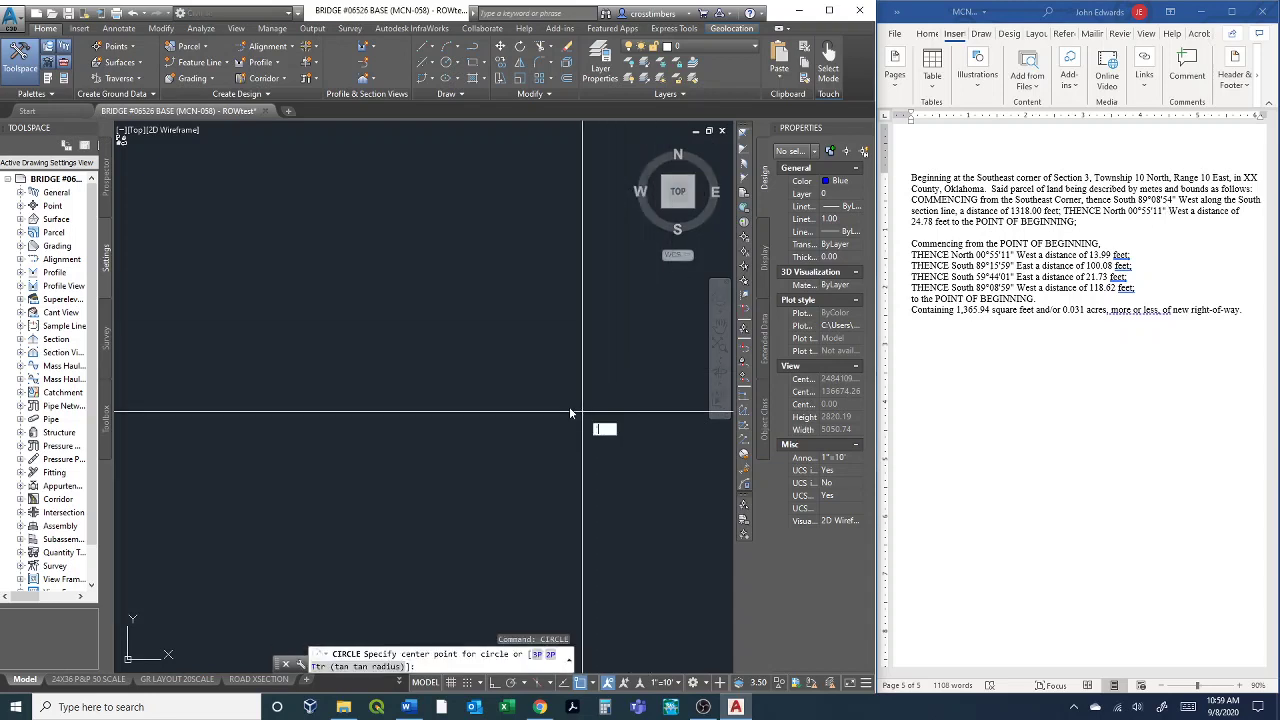
key("Escape")
type("c")
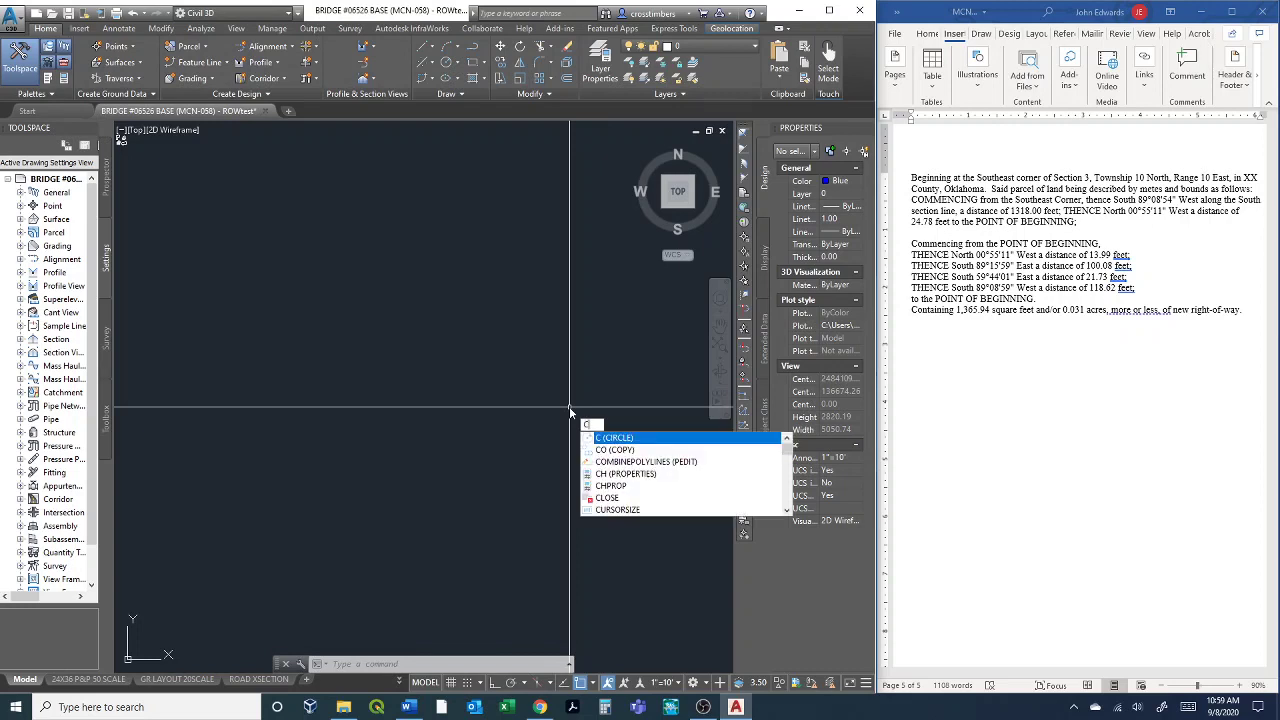
key("Return")
left_click(639, 417)
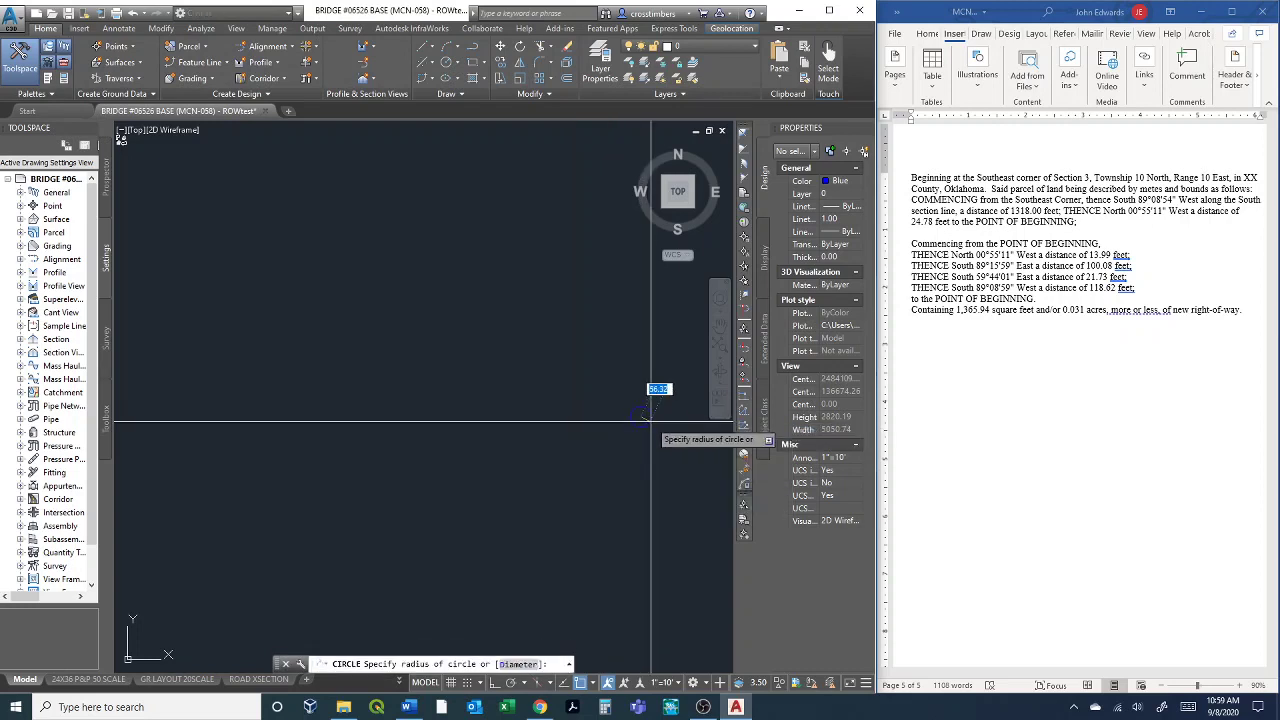
left_click(638, 421)
scroll(638, 421, "down", 3)
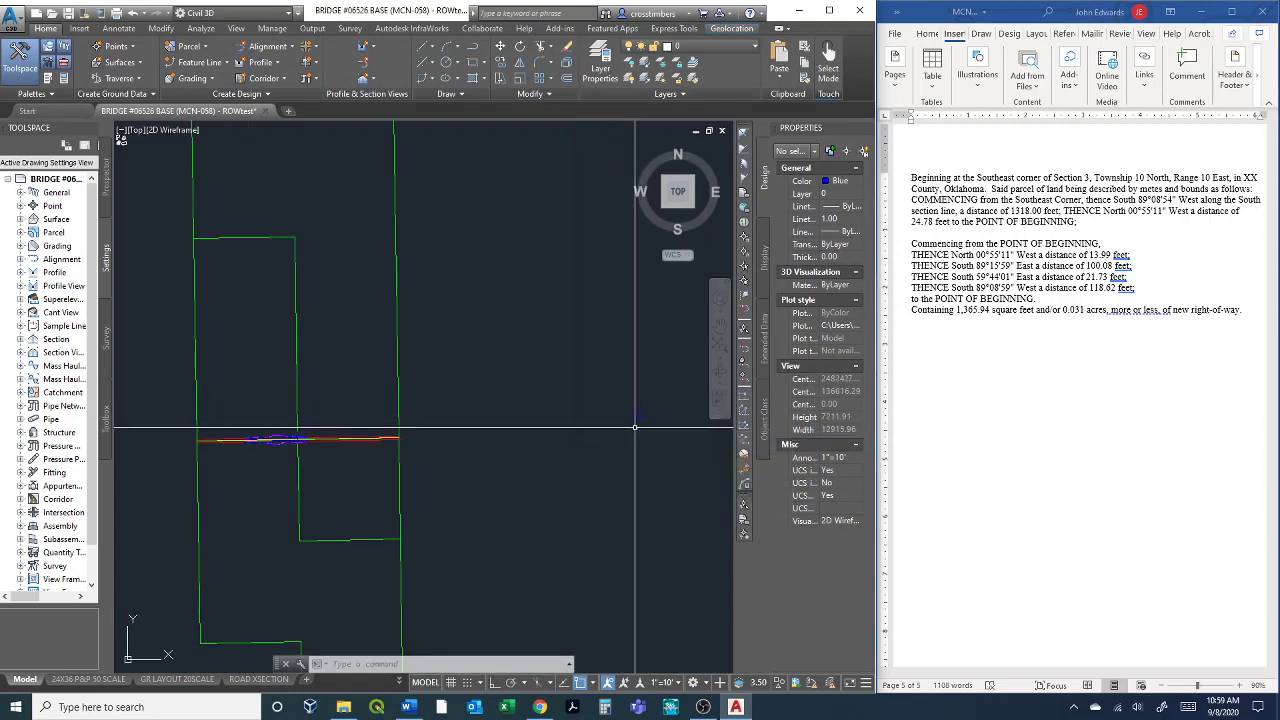
scroll(636, 422, "up", 2)
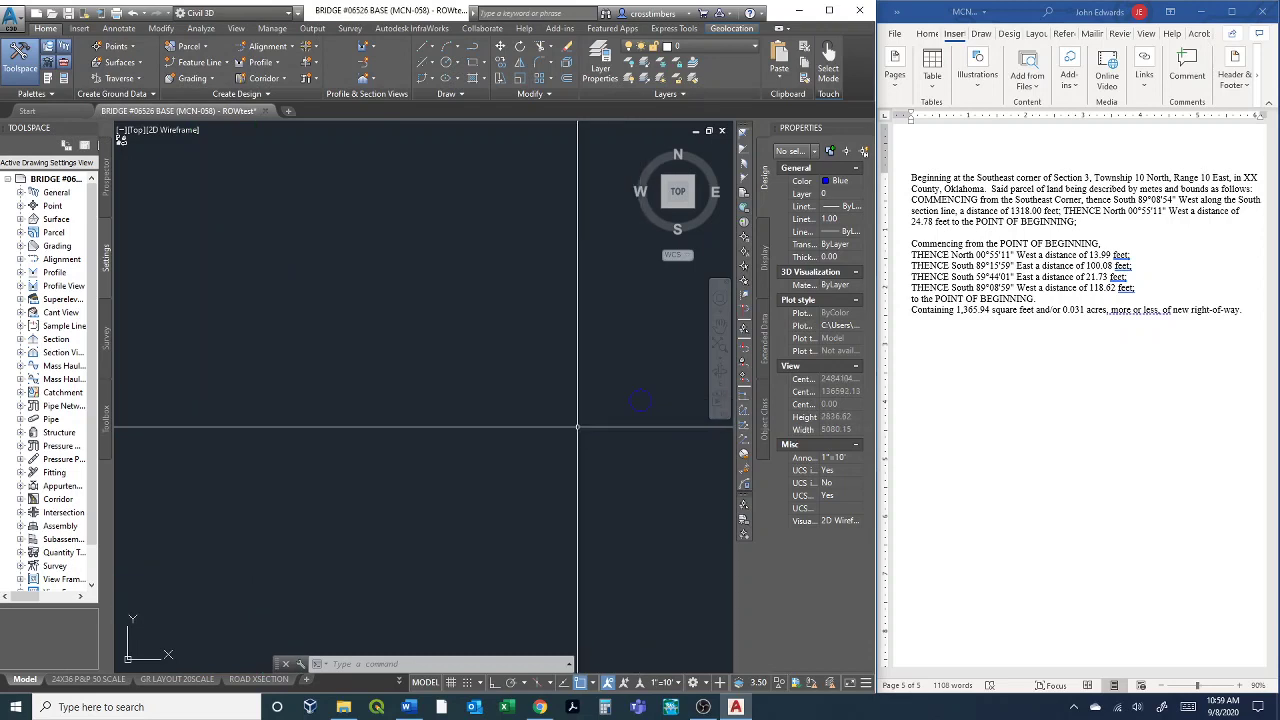
Start a line at the circle centre using 'BD bearing-distance entry with southwest quadrant 3.
type("l")
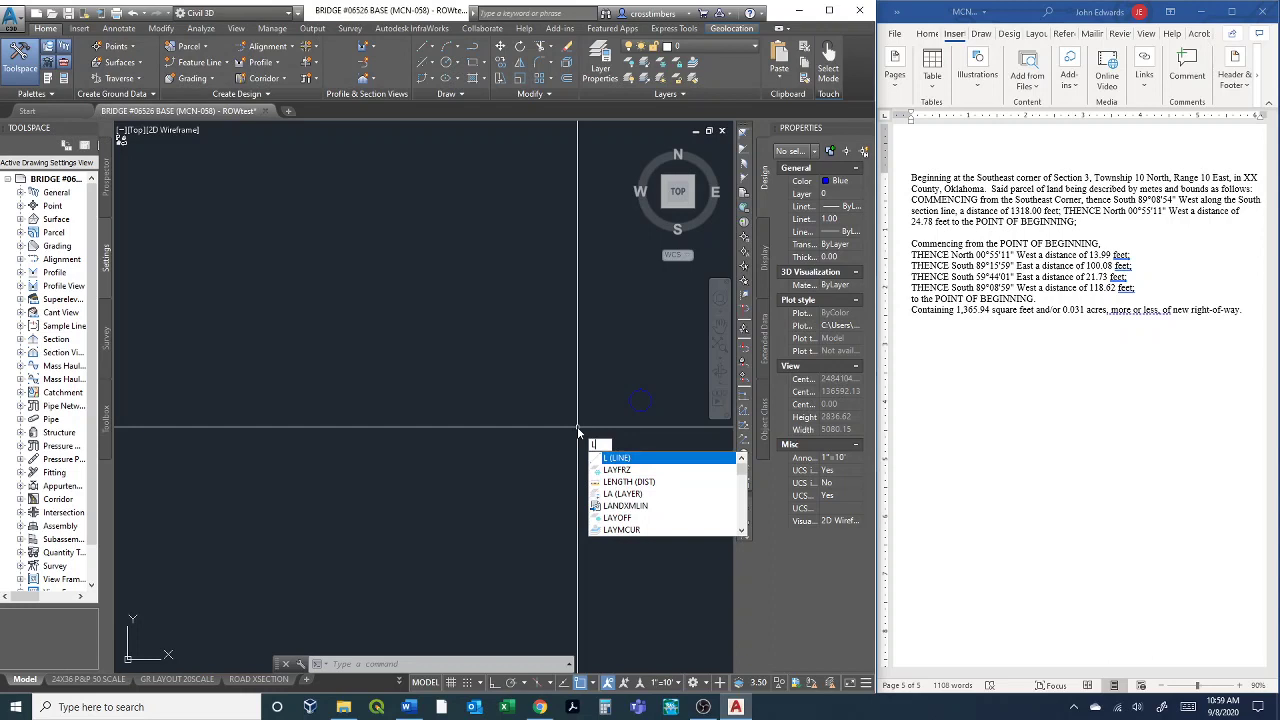
key("Return")
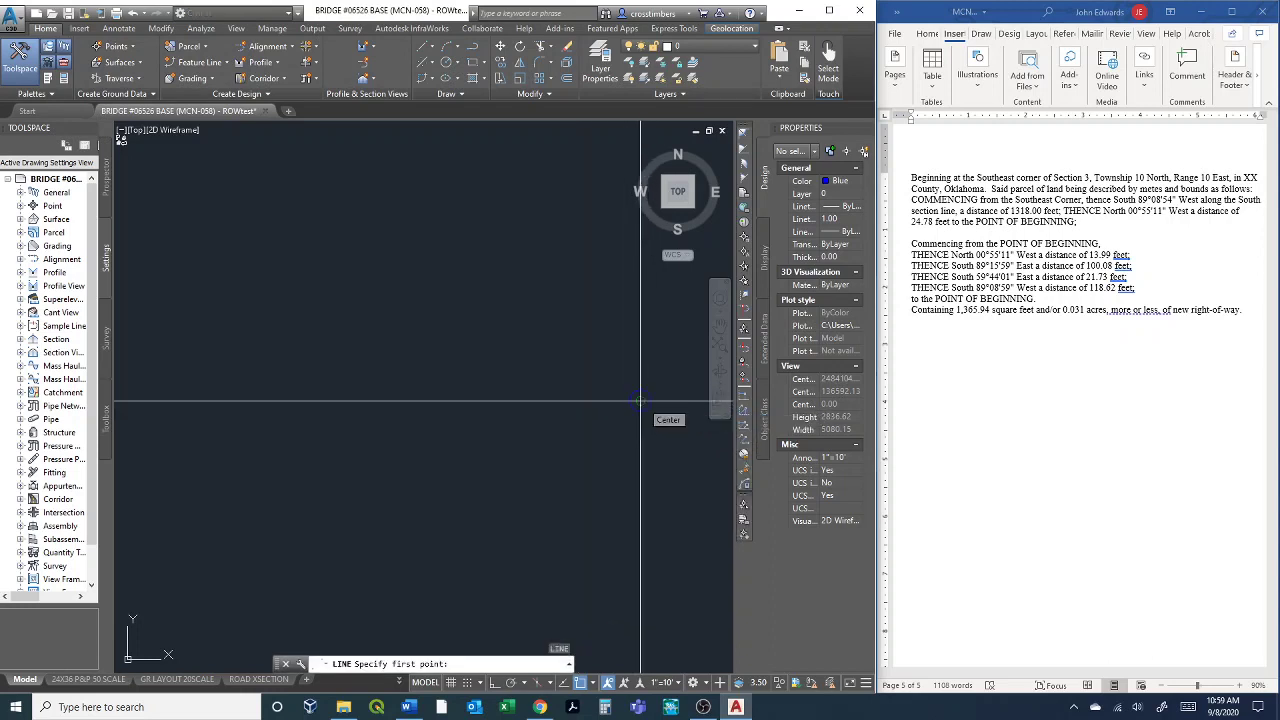
left_click(640, 401)
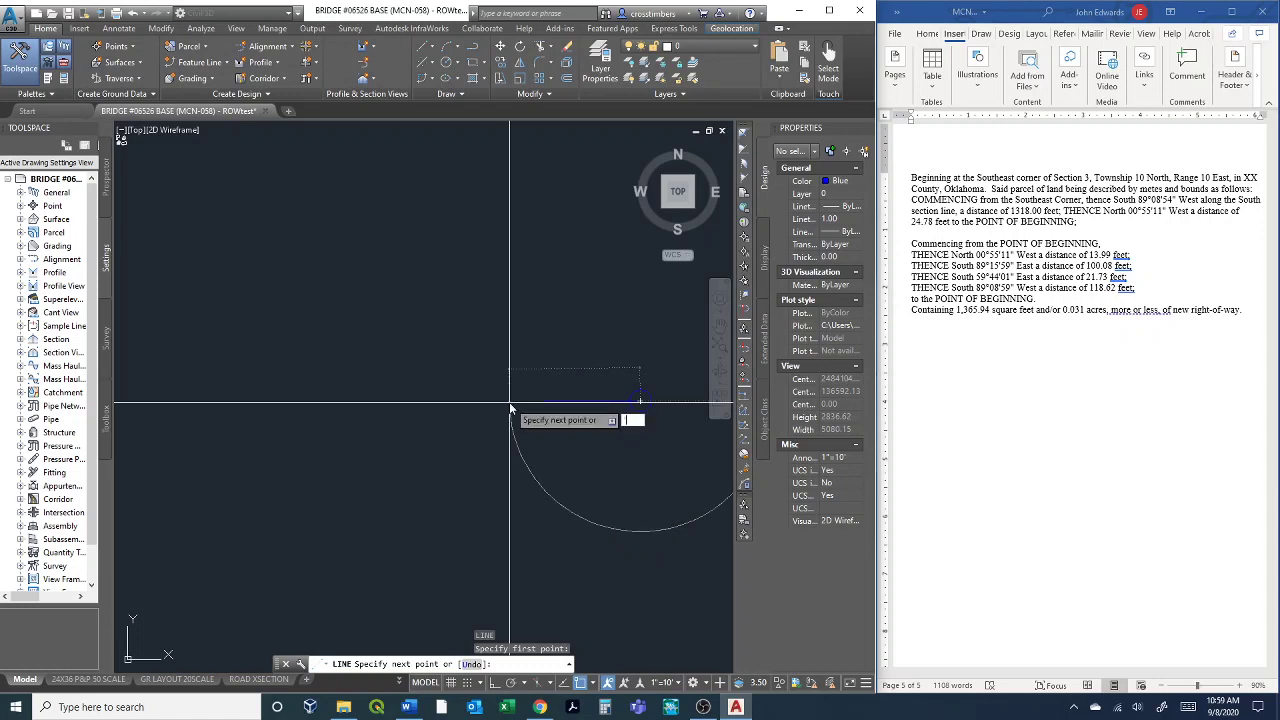
type("'bd")
key("Return")
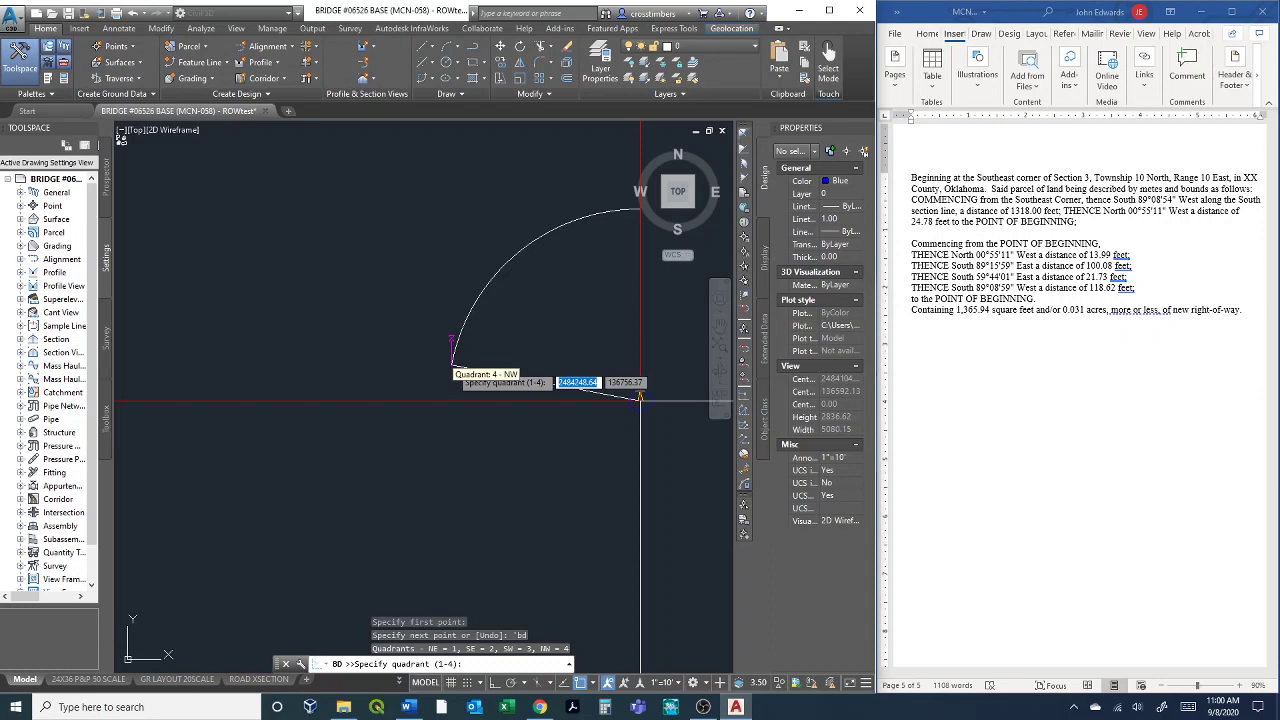
middle_click_drag(722, 346, 500, 357)
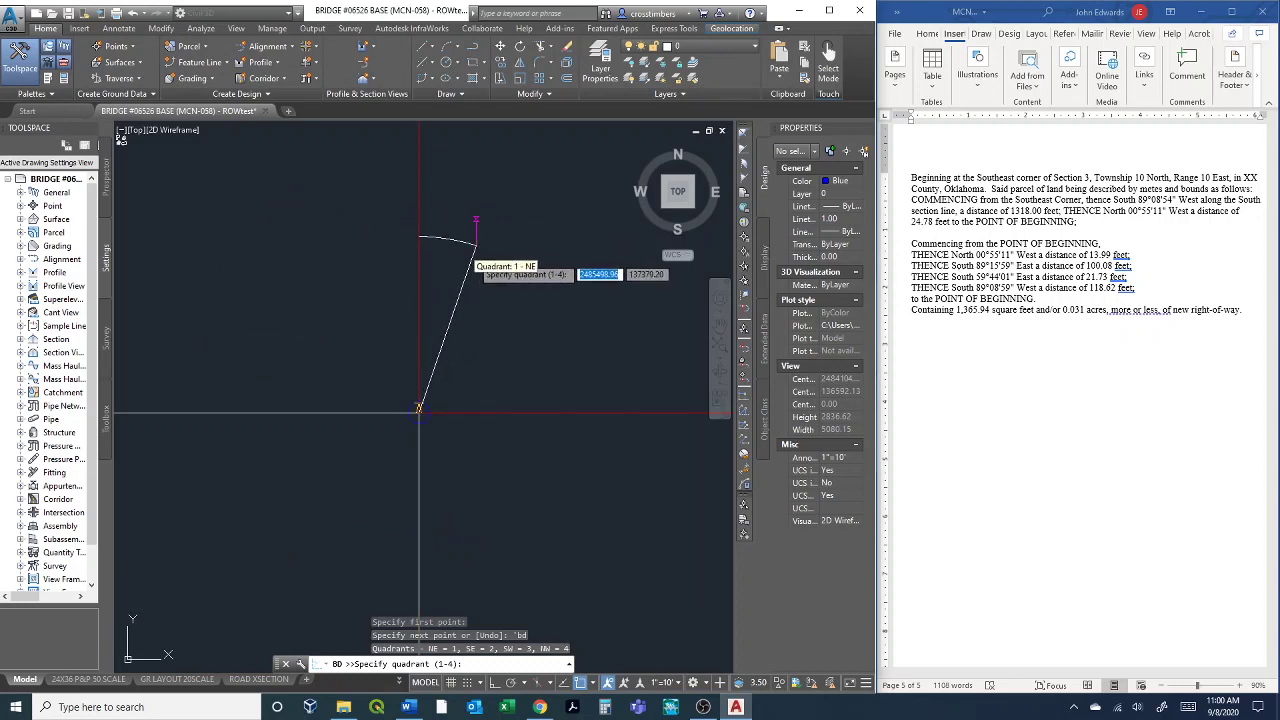
left_click(480, 267)
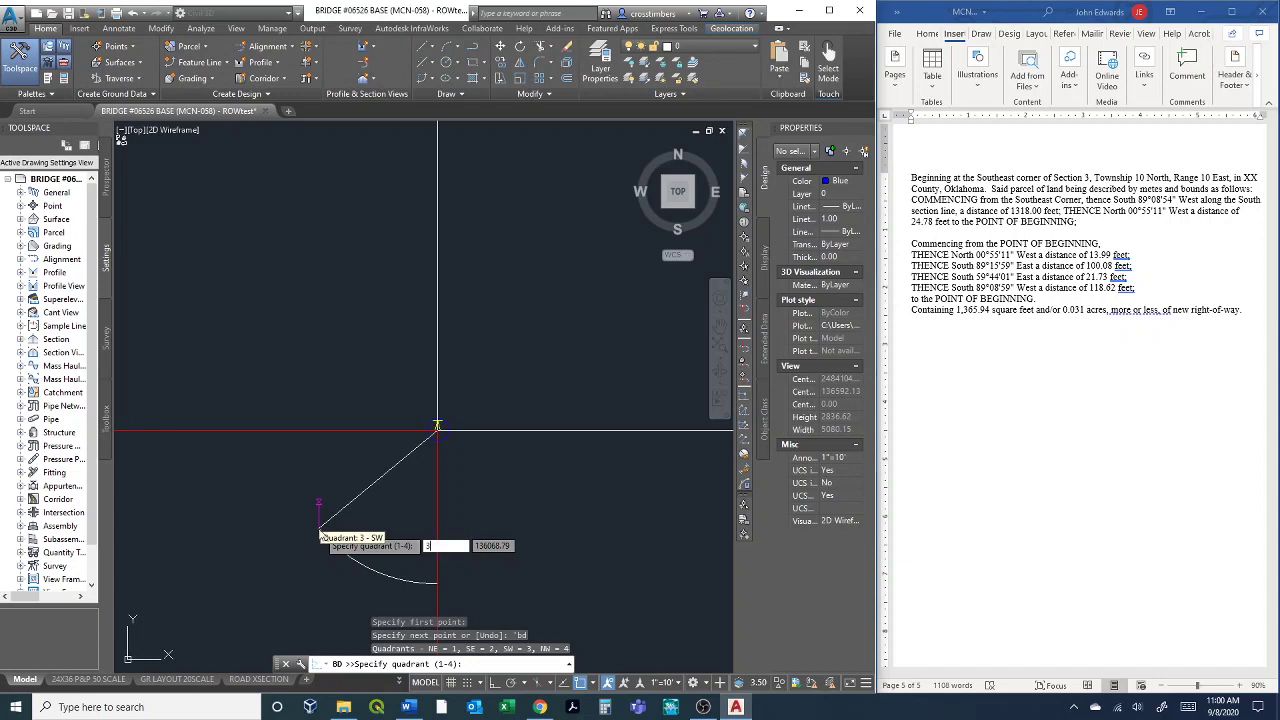
left_click(318, 522)
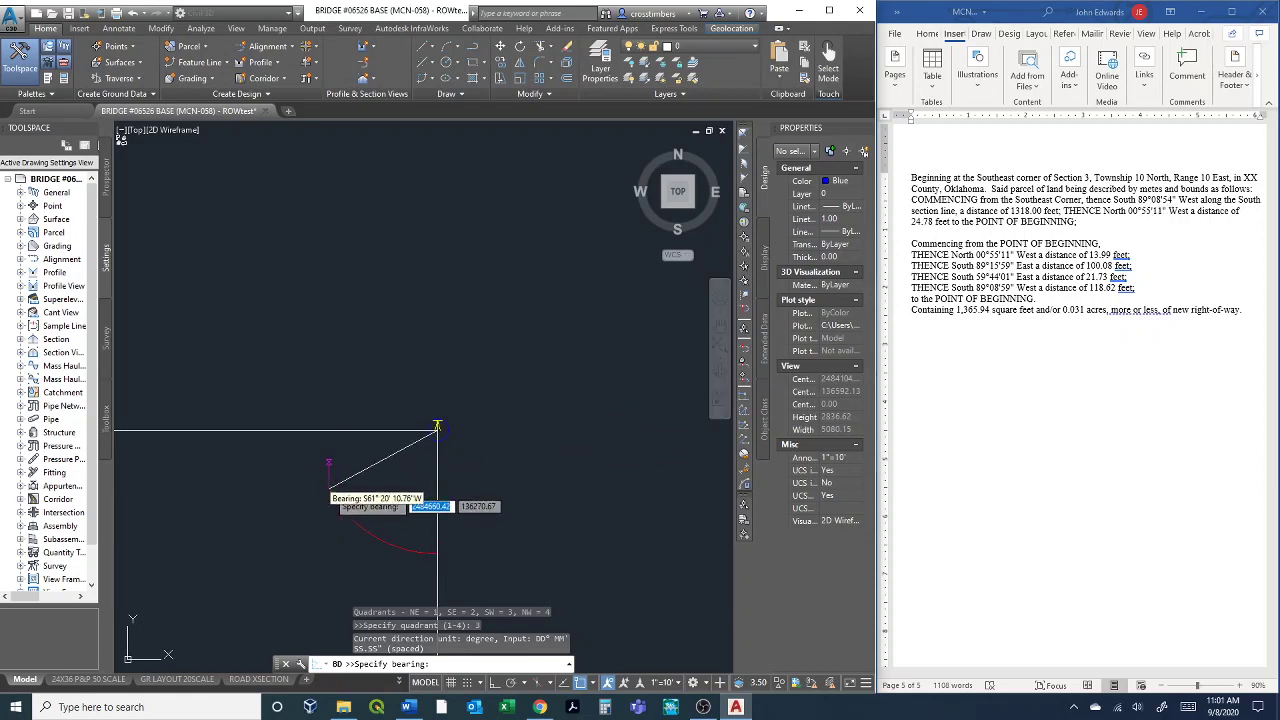
Draw the commencing course at bearing 89°08'54" for 1318 feet from the section corner.
type("89d")
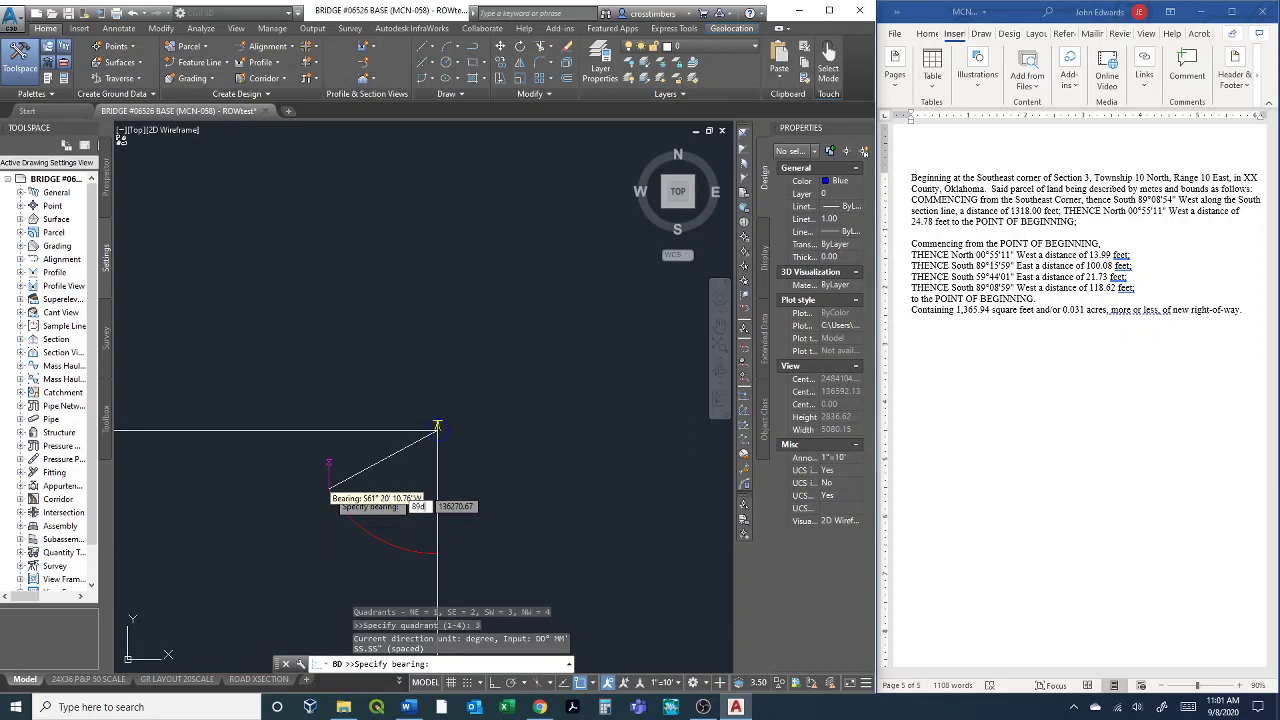
type("08'54\"")
key("Return")
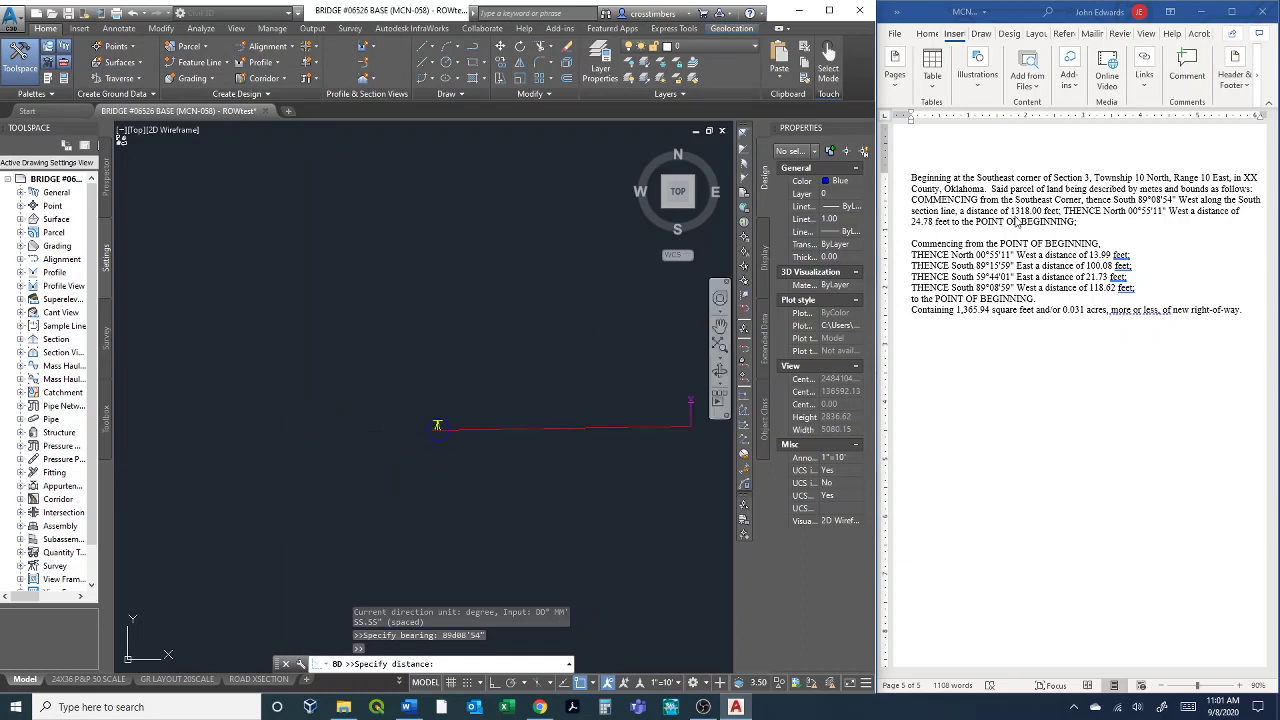
type("13")
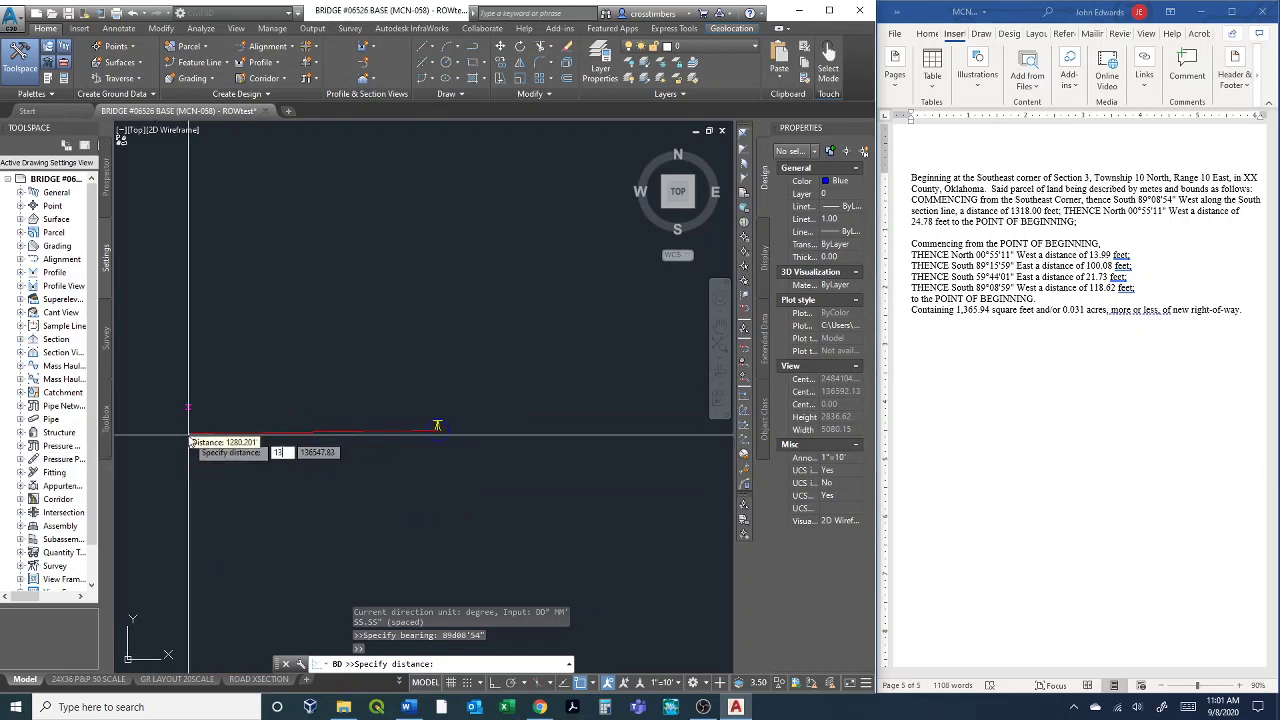
type("18")
key("Return")
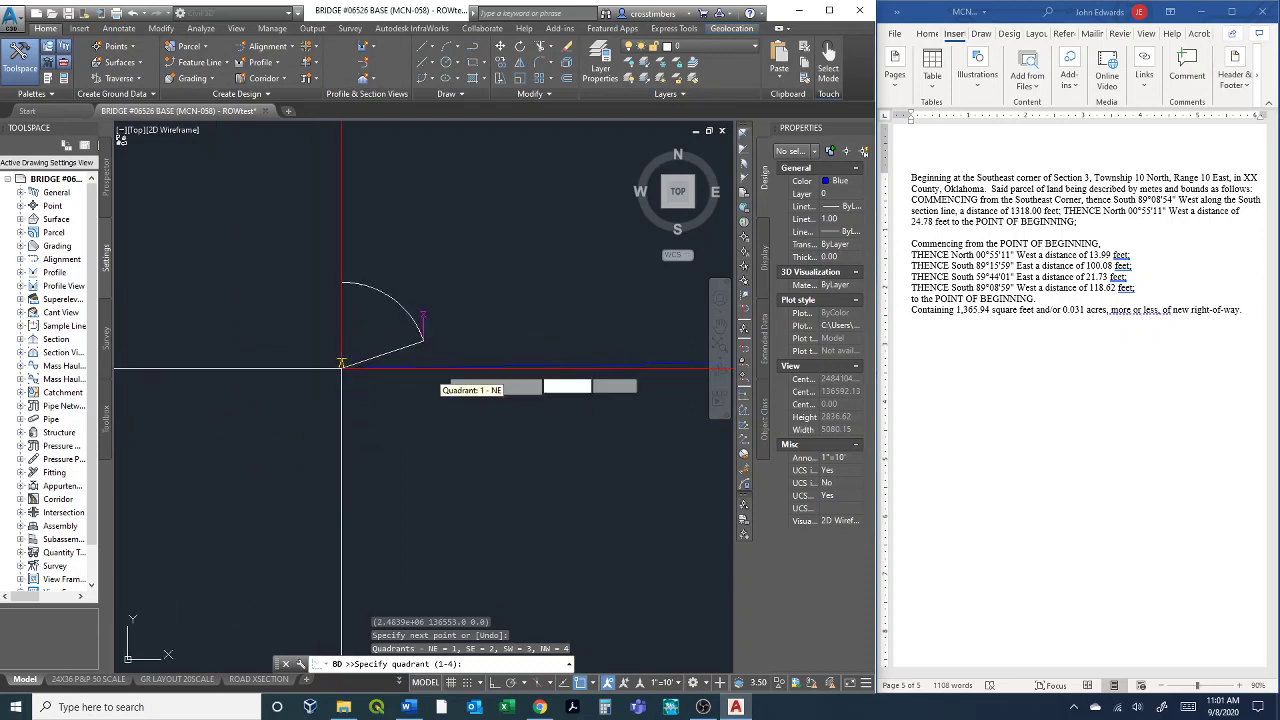
Pan to the long course's end and set the next course to quadrant 4 at bearing 0°55'11".
mouse_move(342, 360)
middle_mouse_down()
mouse_move(340, 423)
mouse_move(285, 448)
middle_mouse_up()
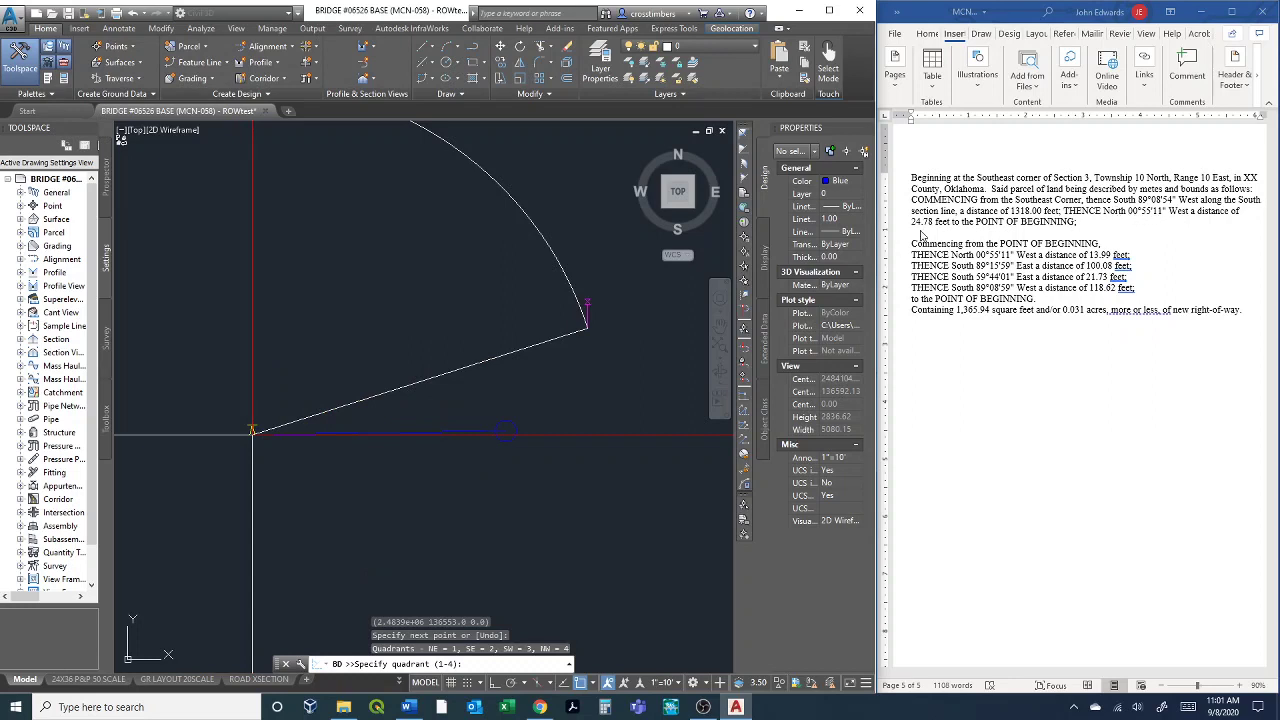
middle_click_drag(285, 373, 363, 423)
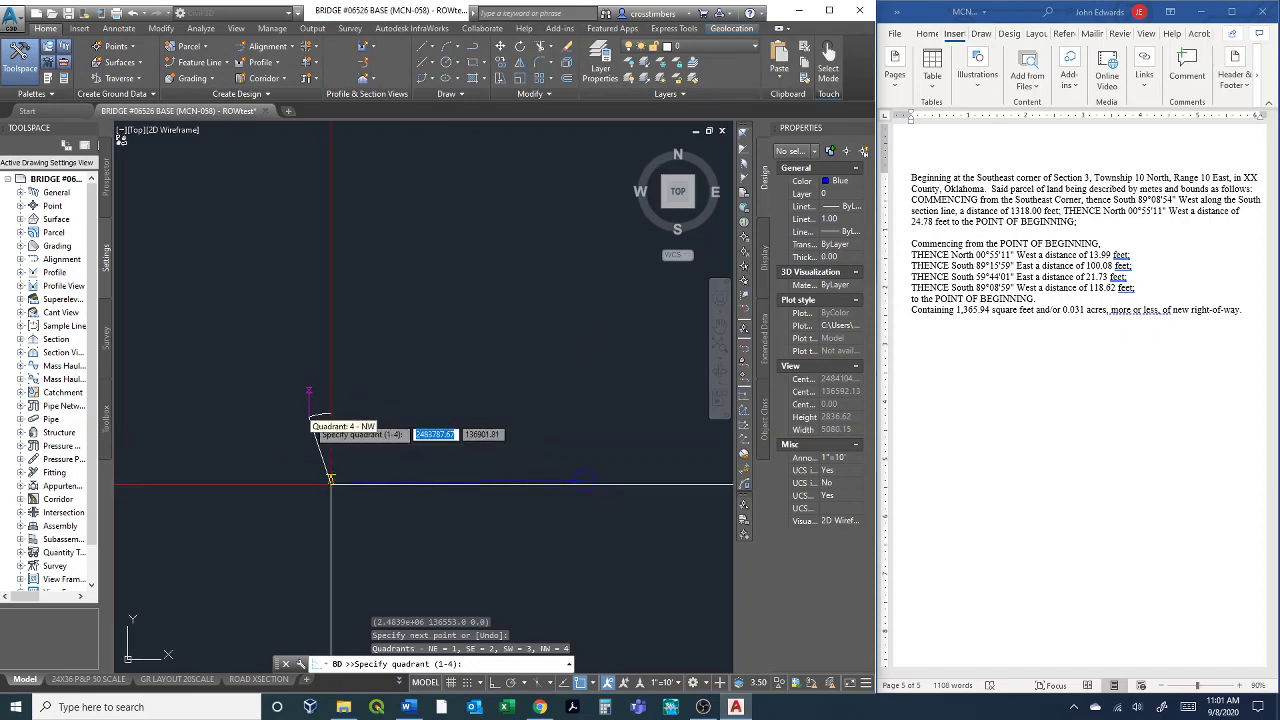
type("4")
key("Return")
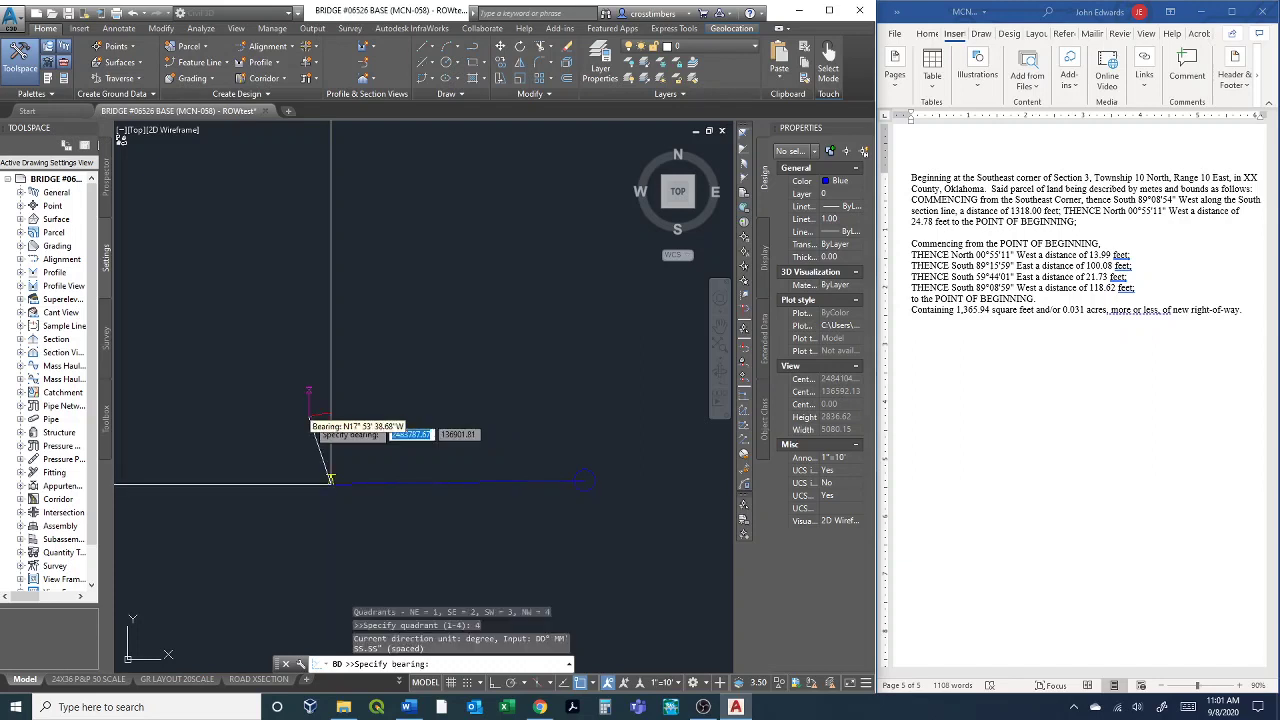
type("0d")
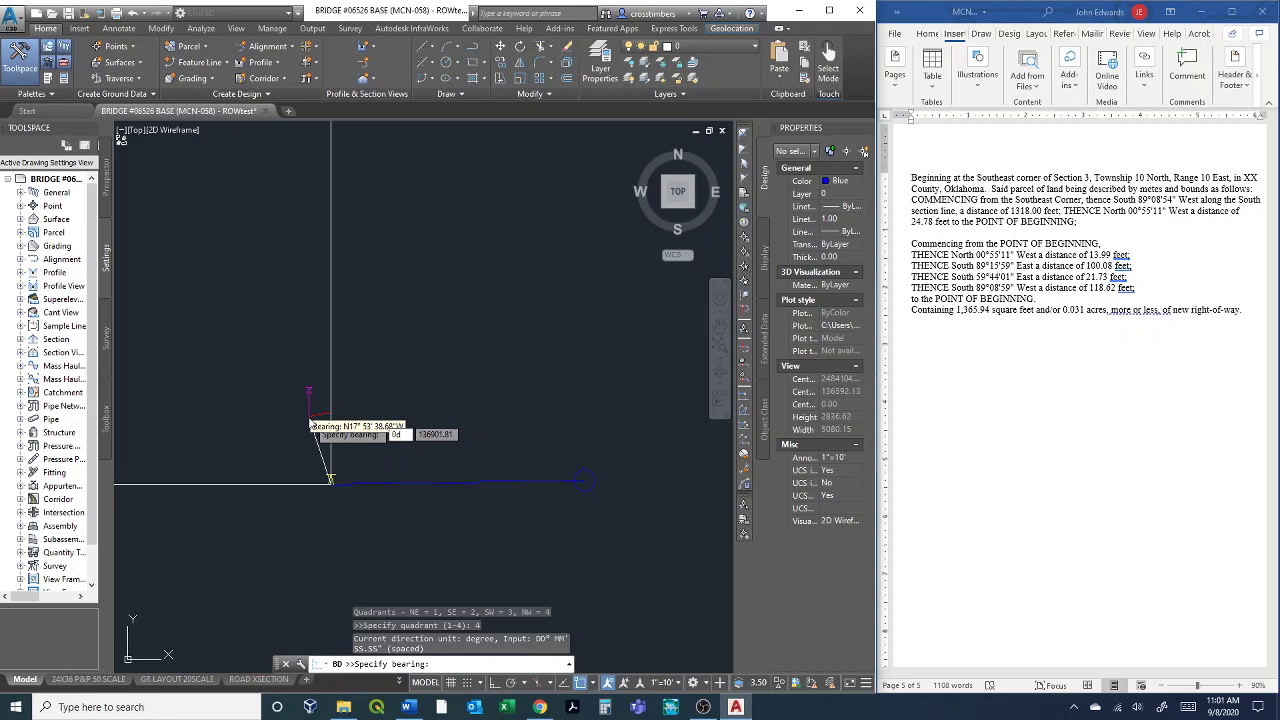
type("55")
type("'11'")
key("Return")
Finish the 24.78-foot course to the point of beginning, then draw N 0°55'11" W 13.99 feet.
type("24.78")
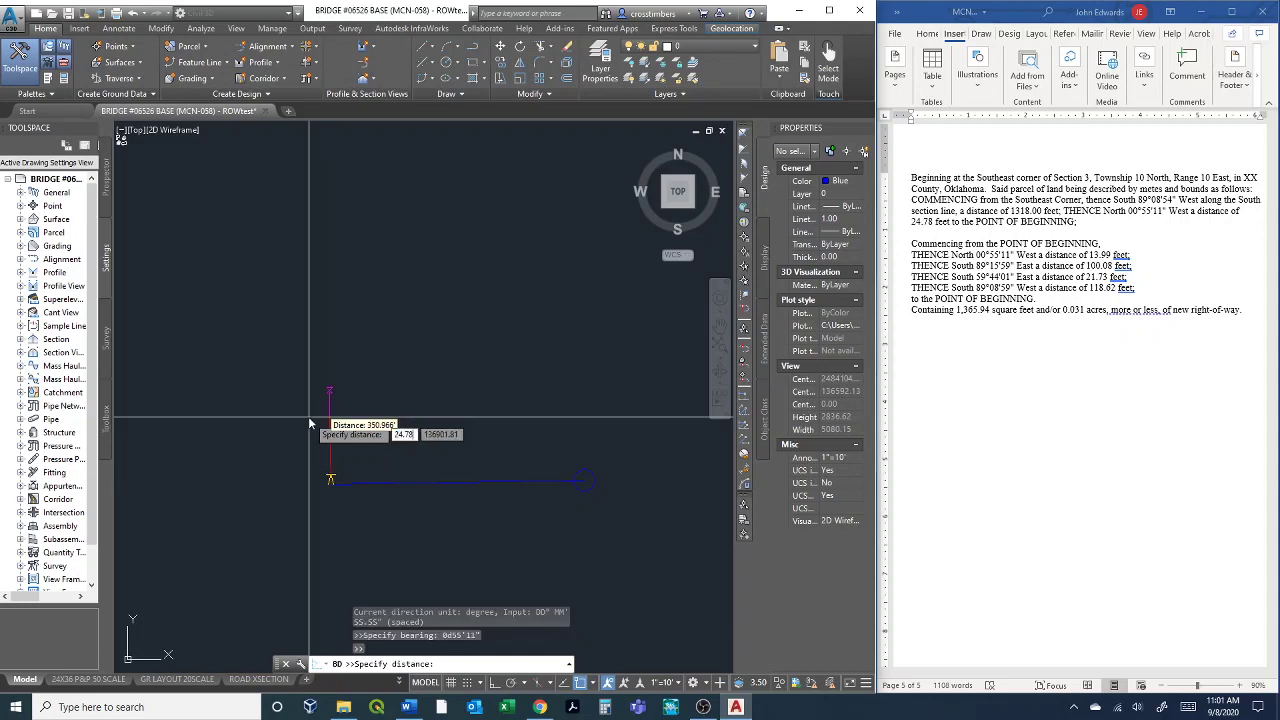
key("Return")
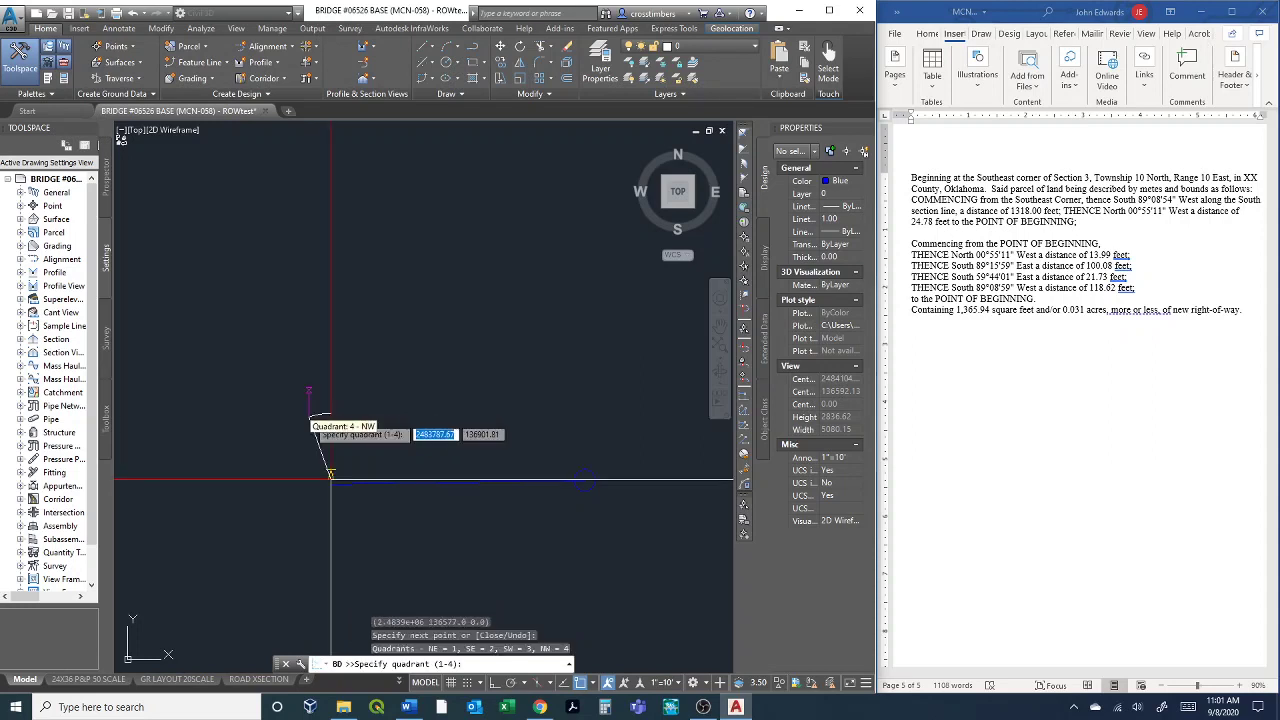
scroll(322, 479, "up", 3)
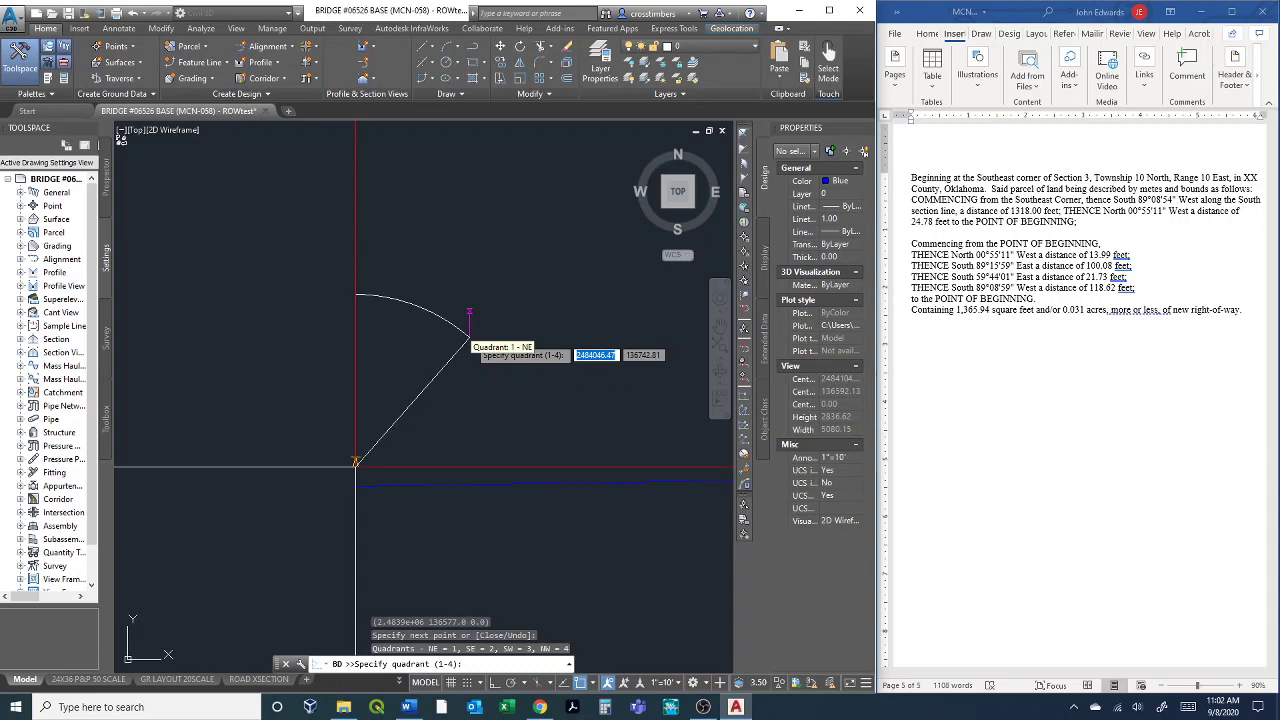
left_click(233, 320)
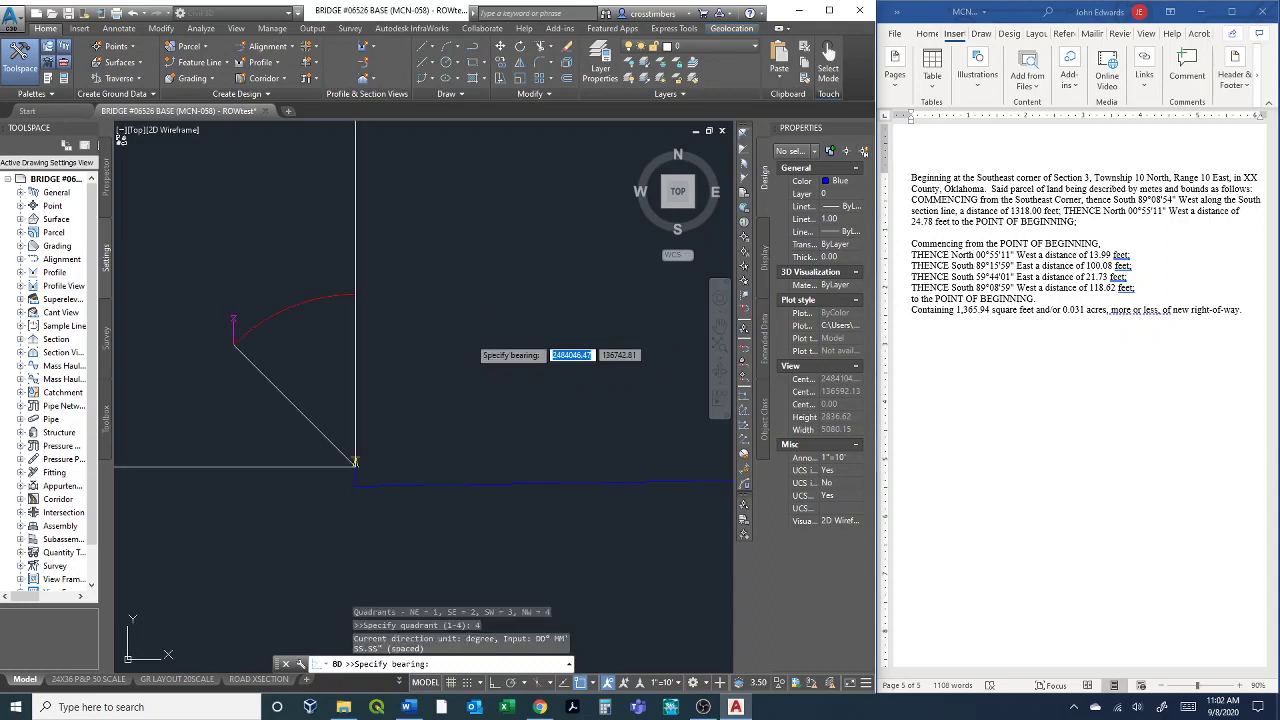
type("0d55")
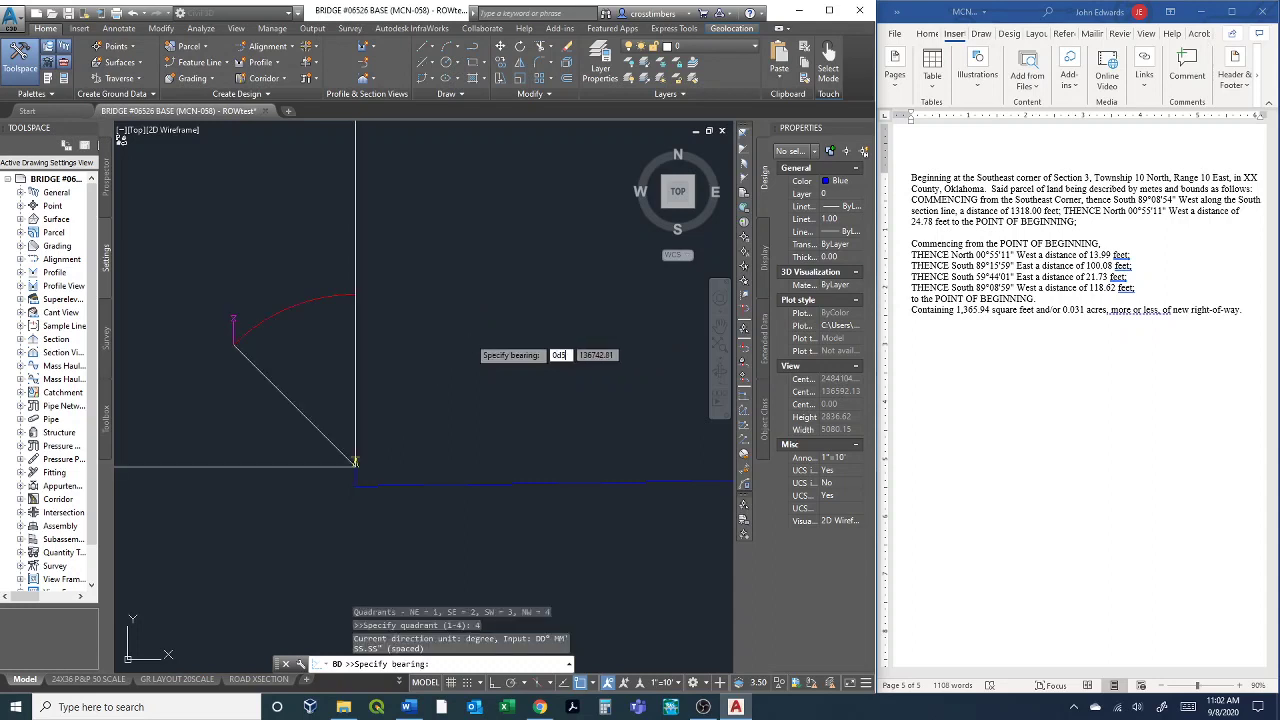
type("'11\"")
key("Return")
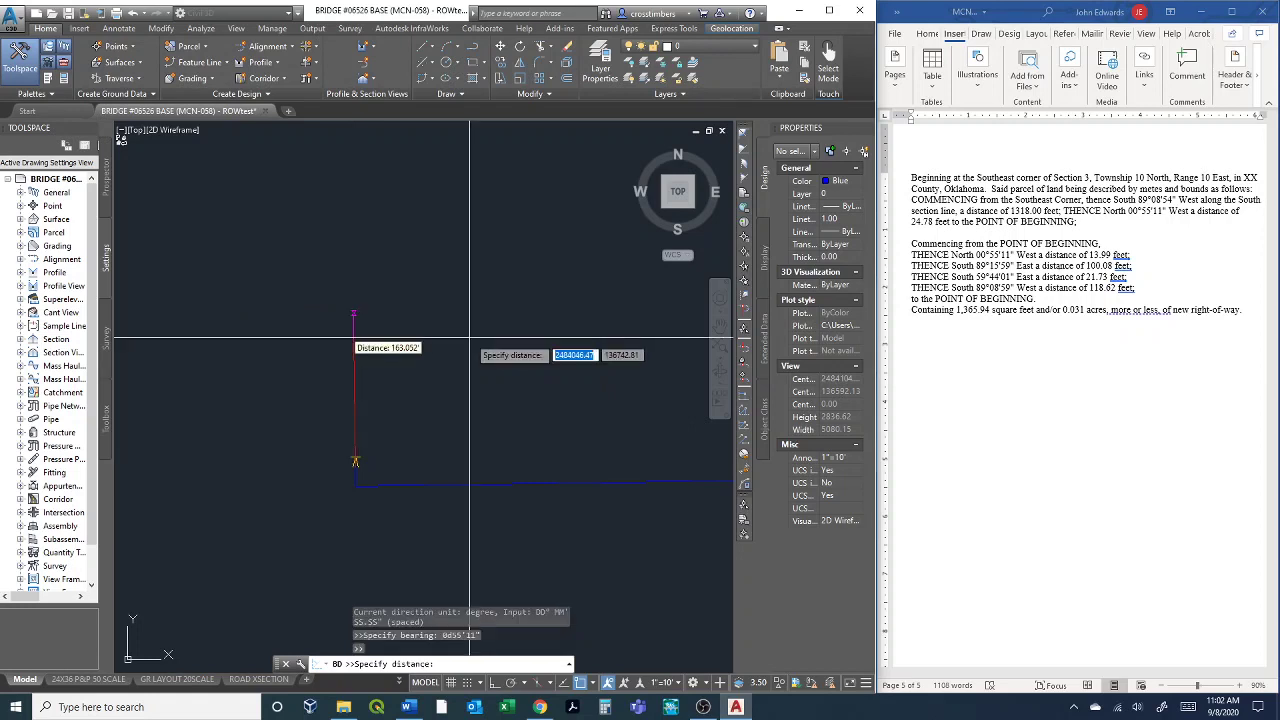
type("13.99")
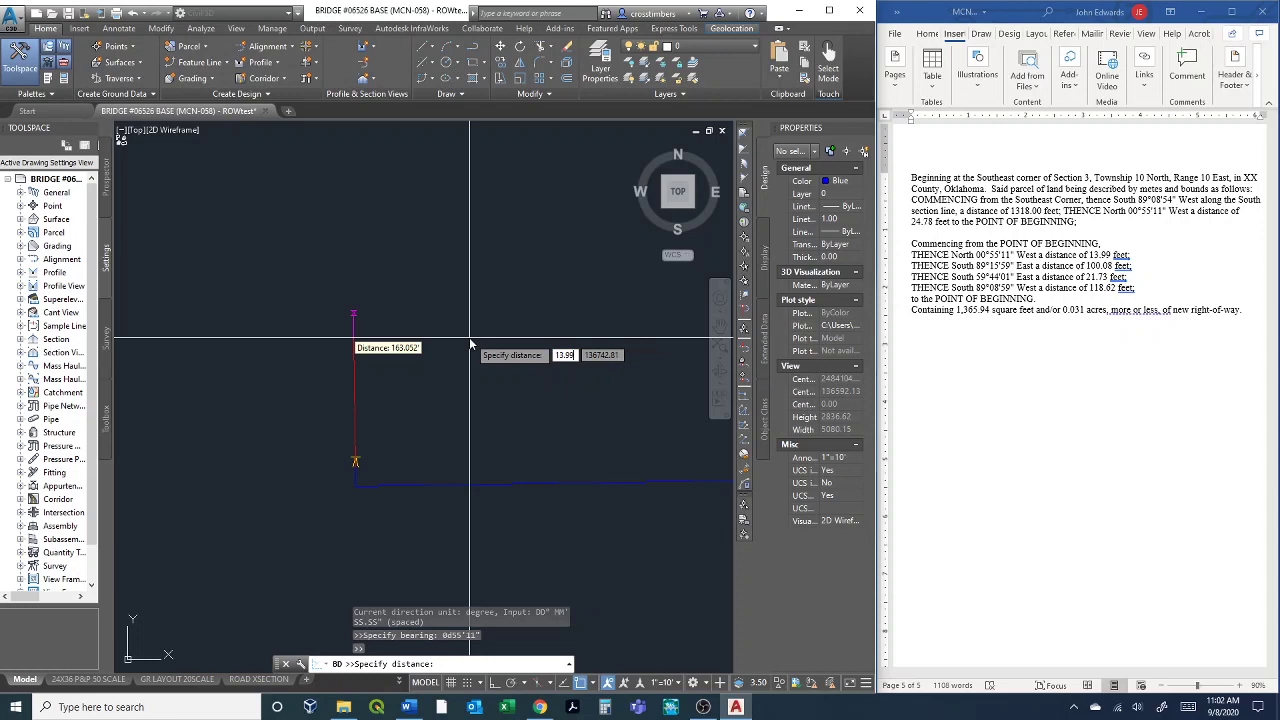
key("Return")
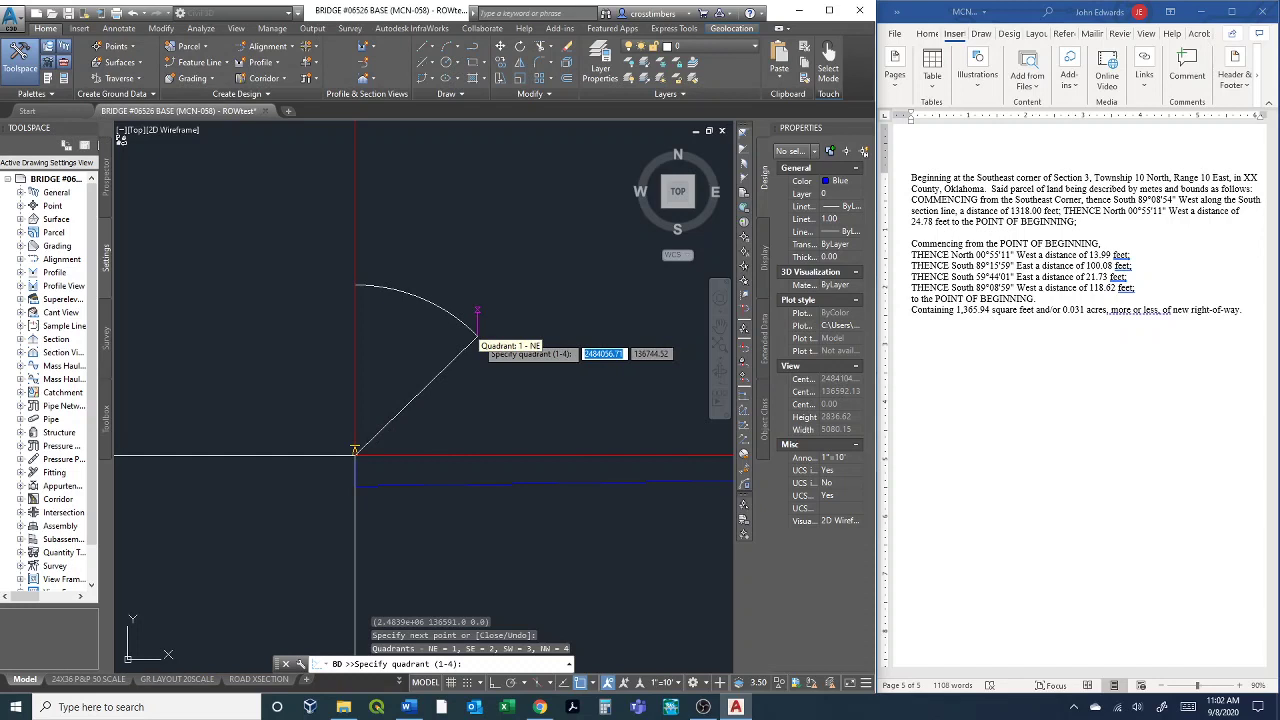
Draw the next boundary course in quadrant 2 at S 89°15'59" E, 100.08 feet.
type("2")
key("Return")
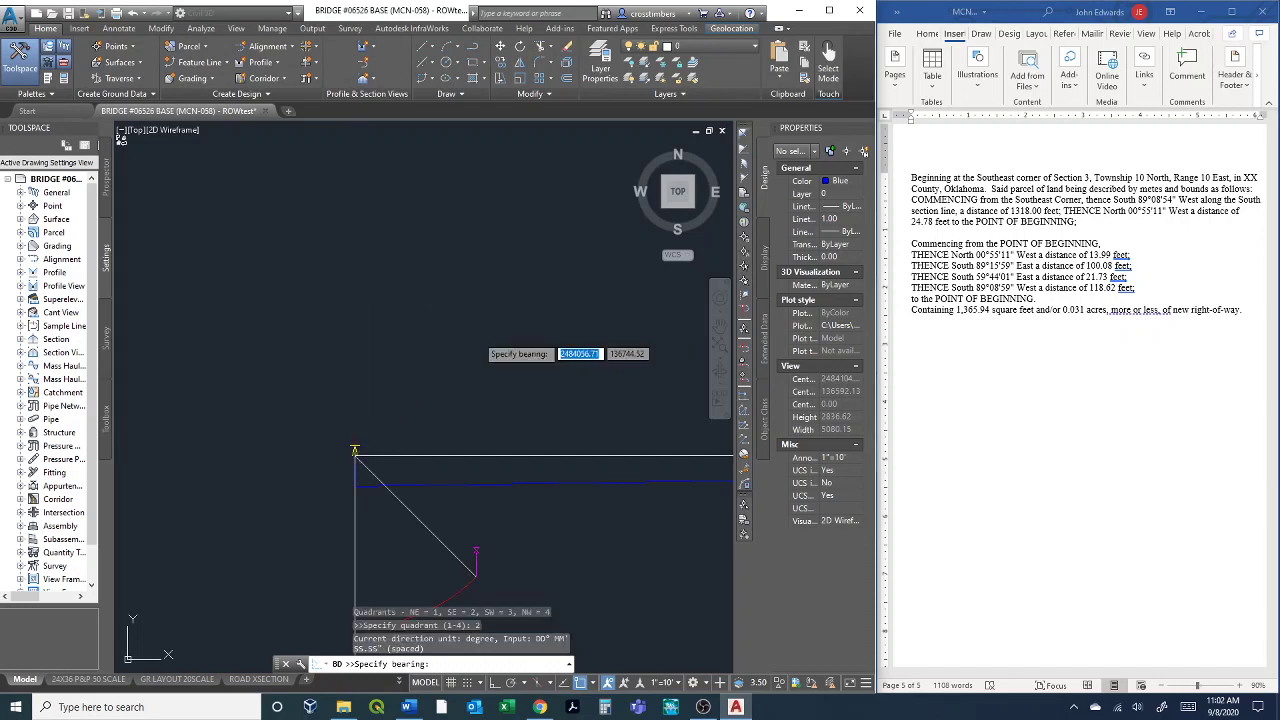
type("89")
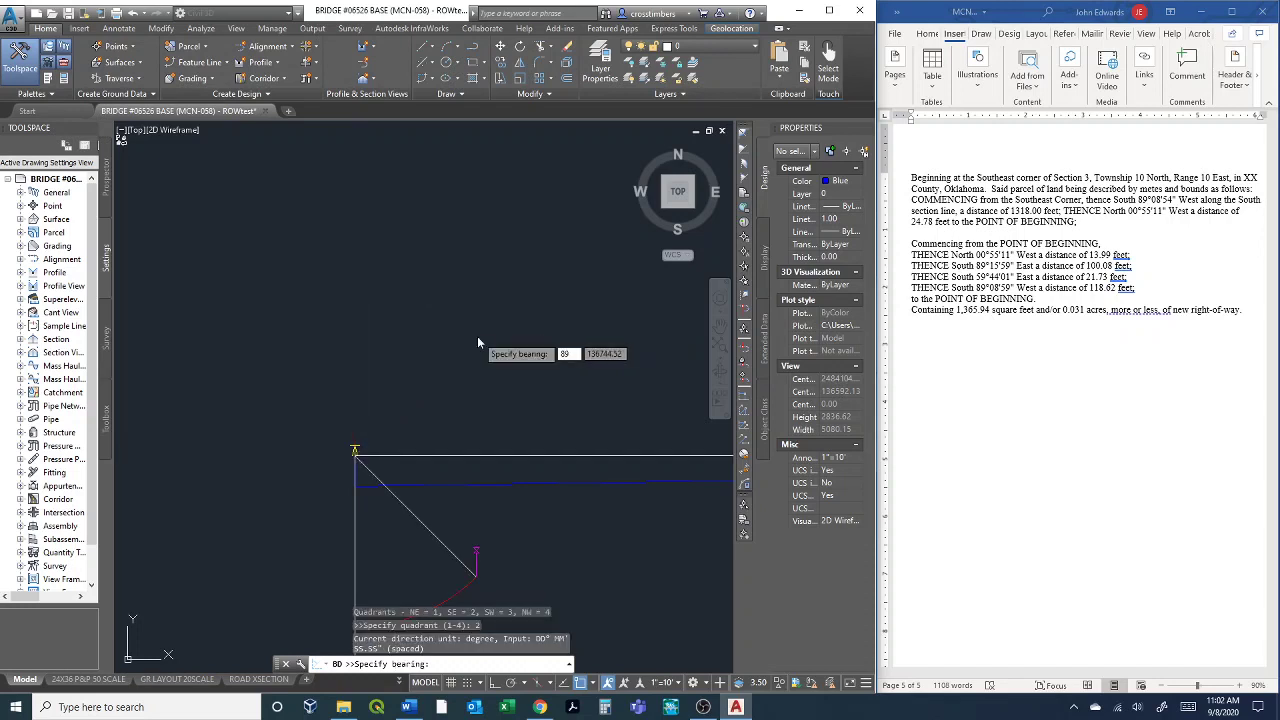
type("d15'59\"")
key("Return")
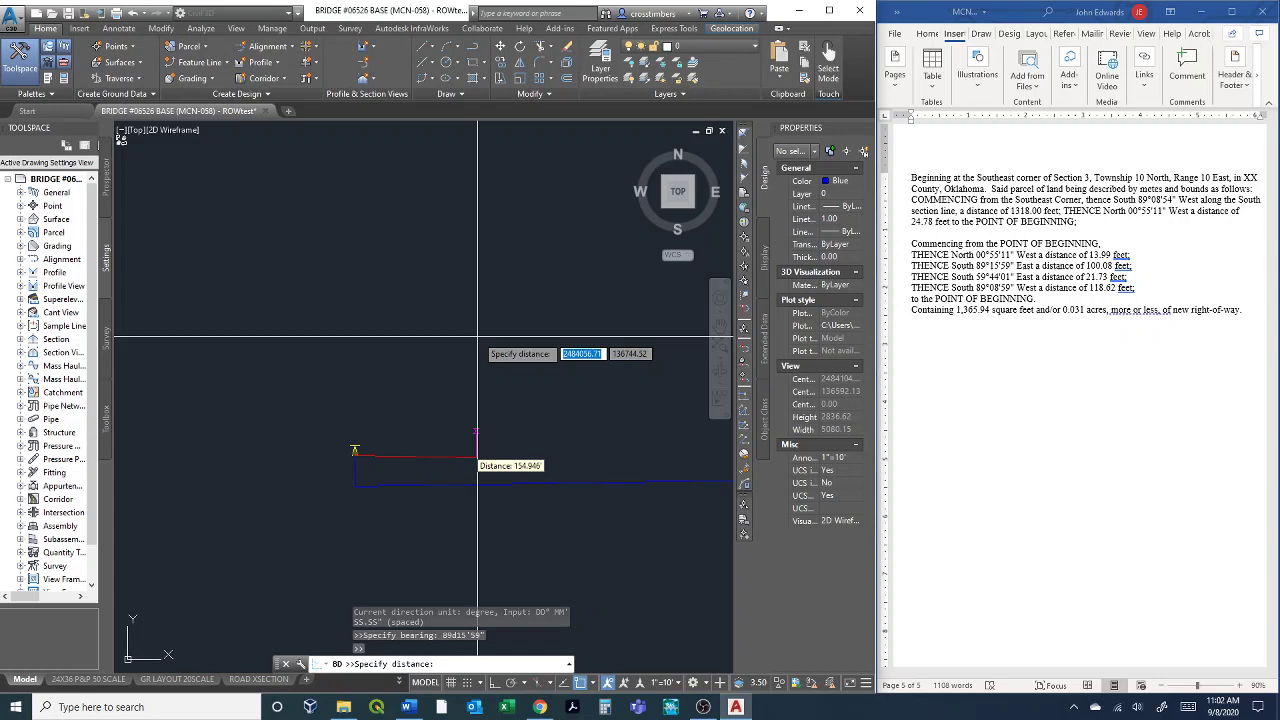
type("100.08")
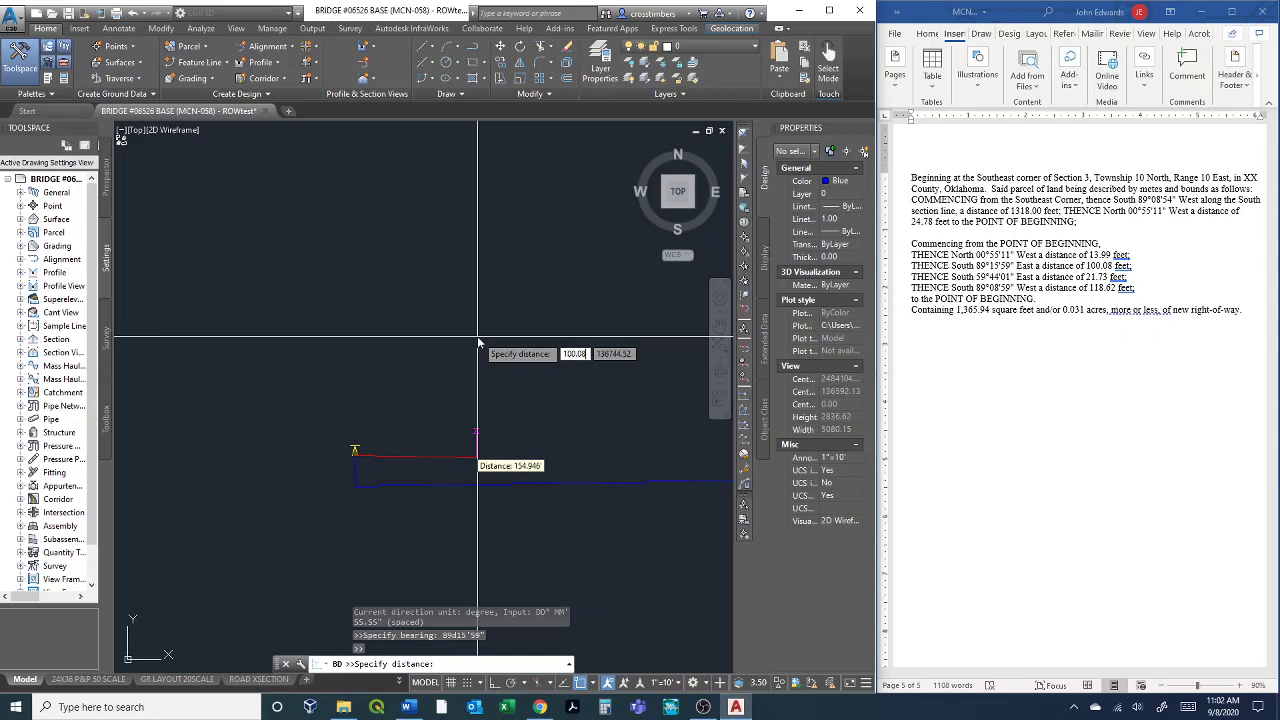
key("Return")
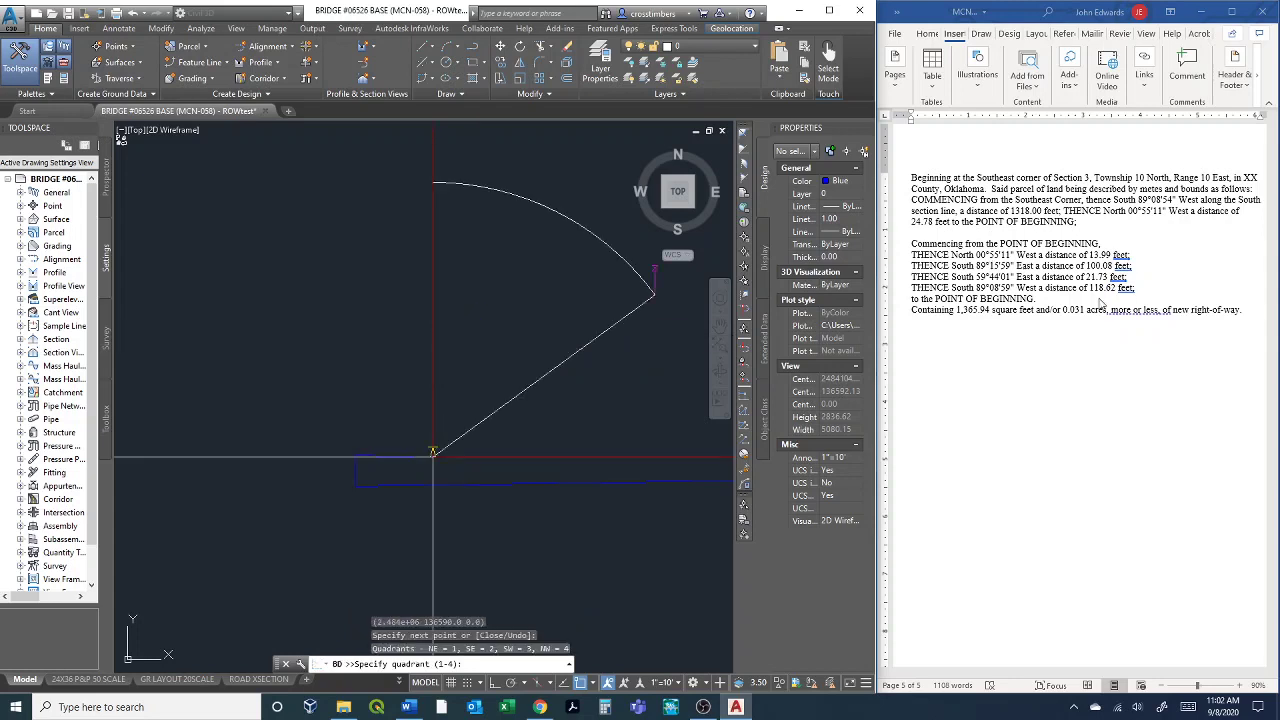
Draw a course in quadrant 2 at S 59°44'01" E, 21.73 feet.
middle_click_drag(488, 416, 346, 357)
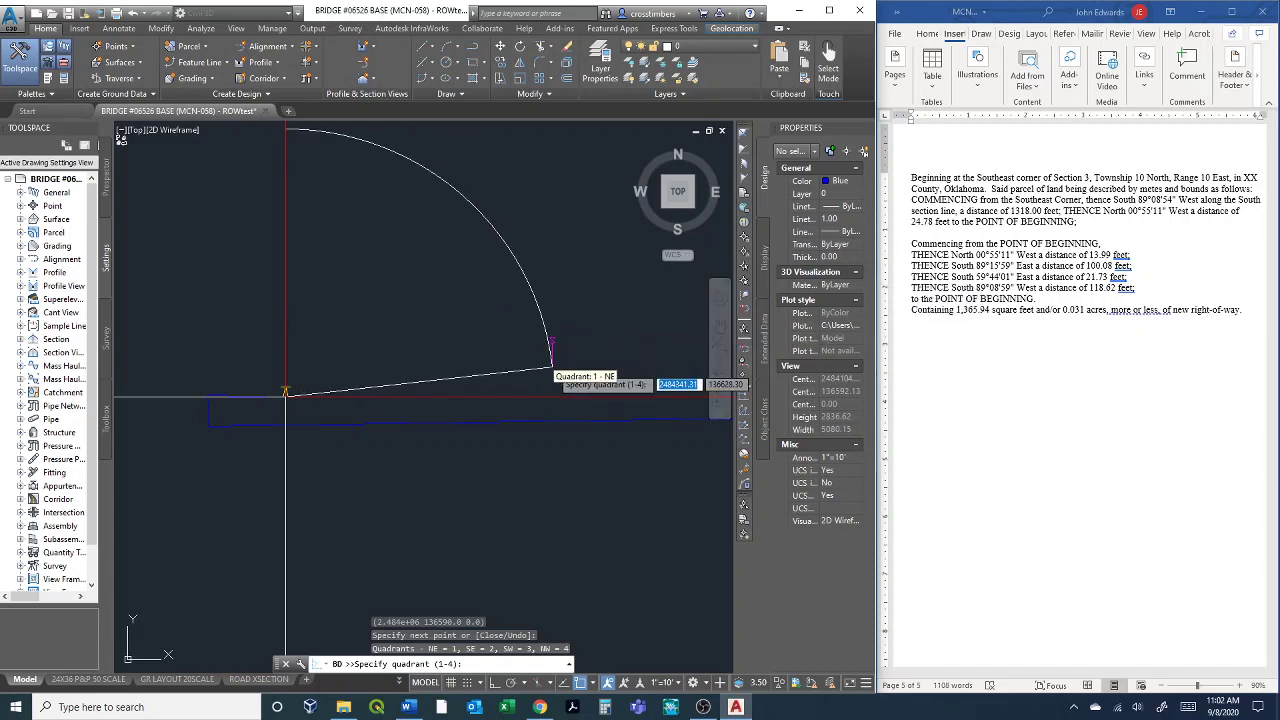
type("2")
key("Return")
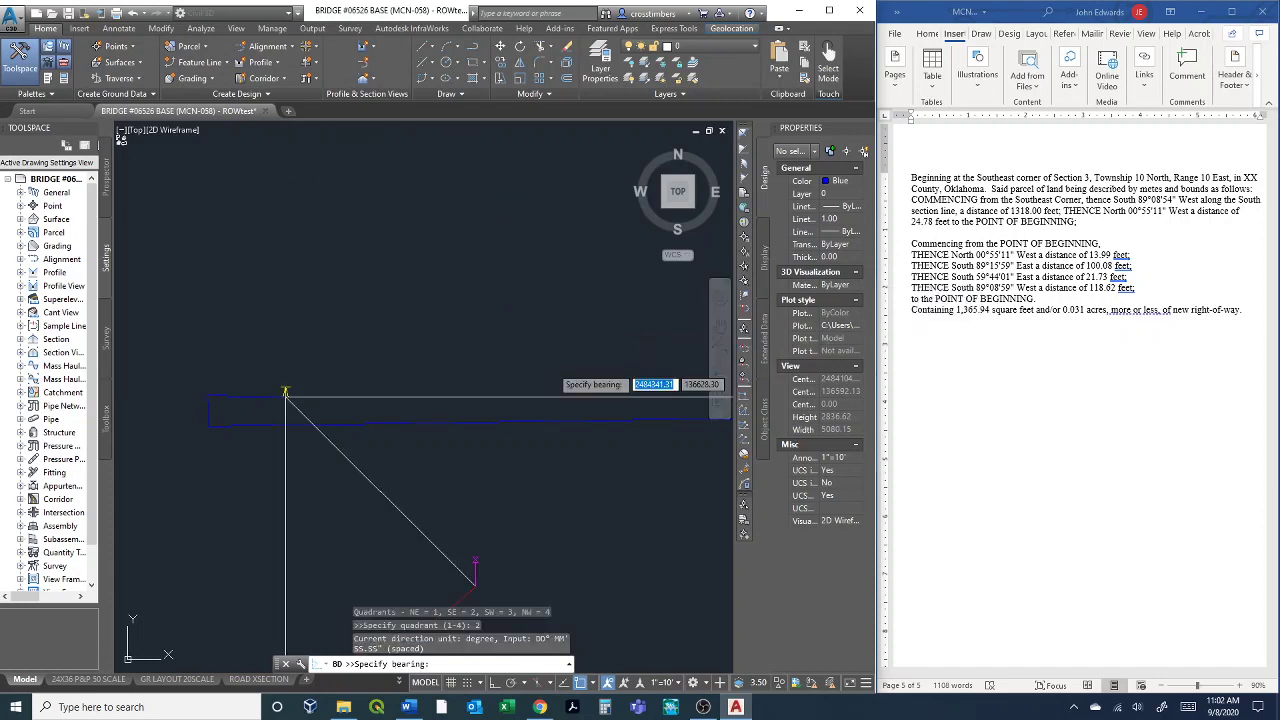
type("59d")
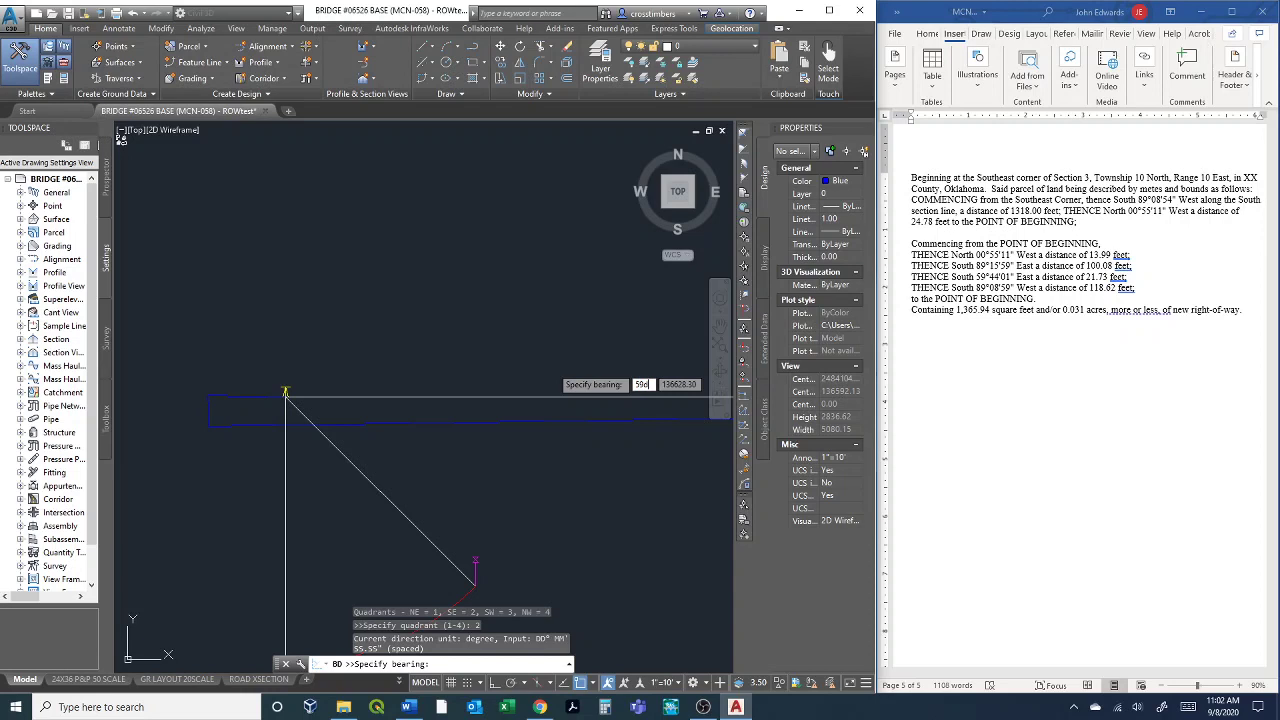
type("44'01\"")
key("Return")
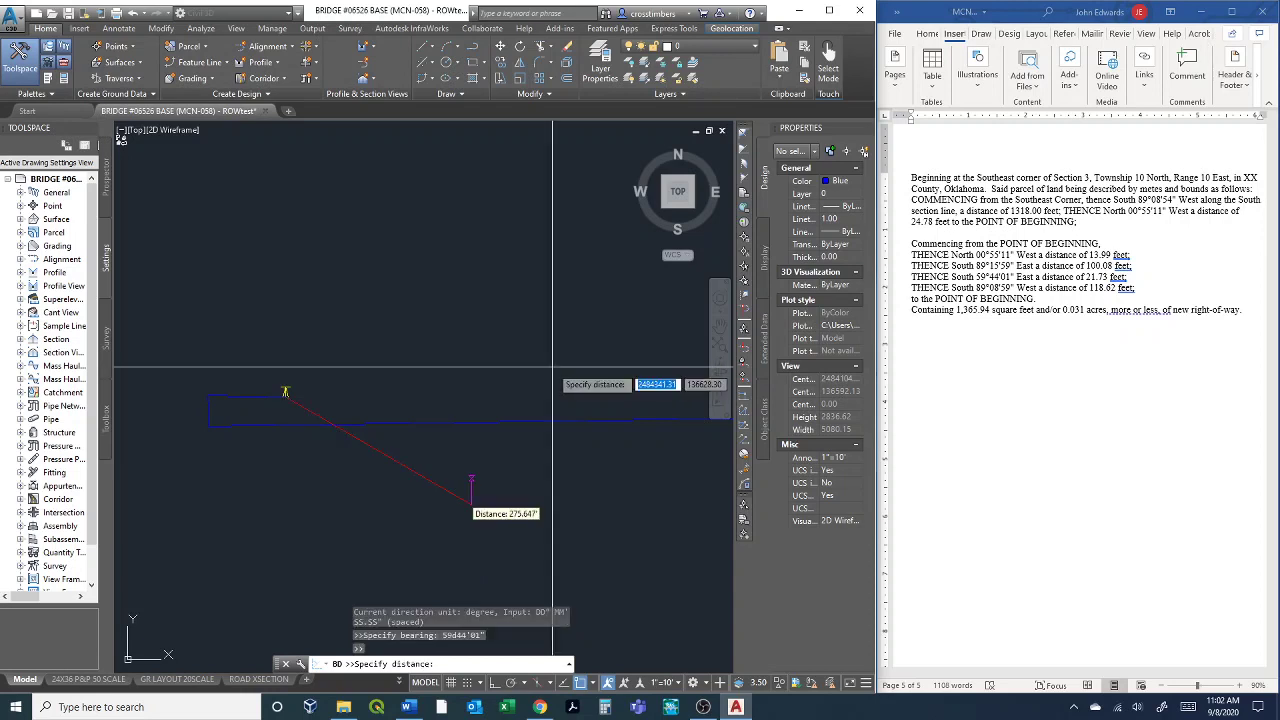
type("21.73")
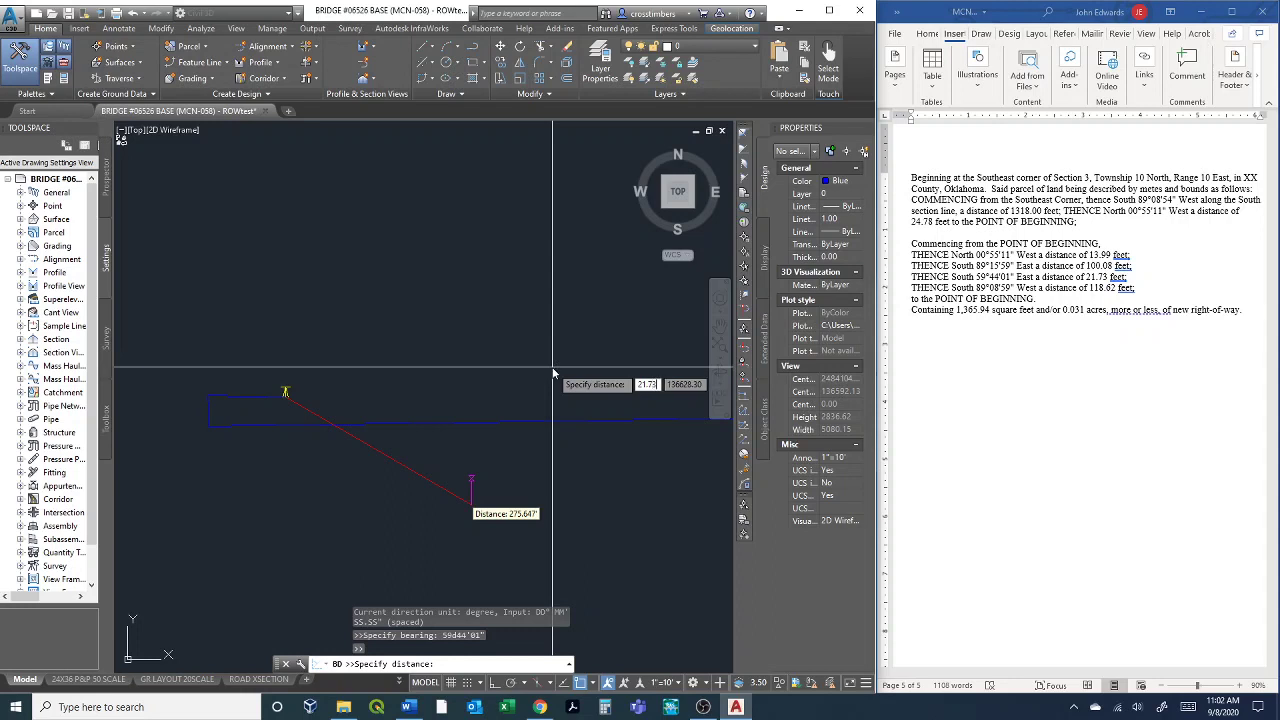
key("Return")
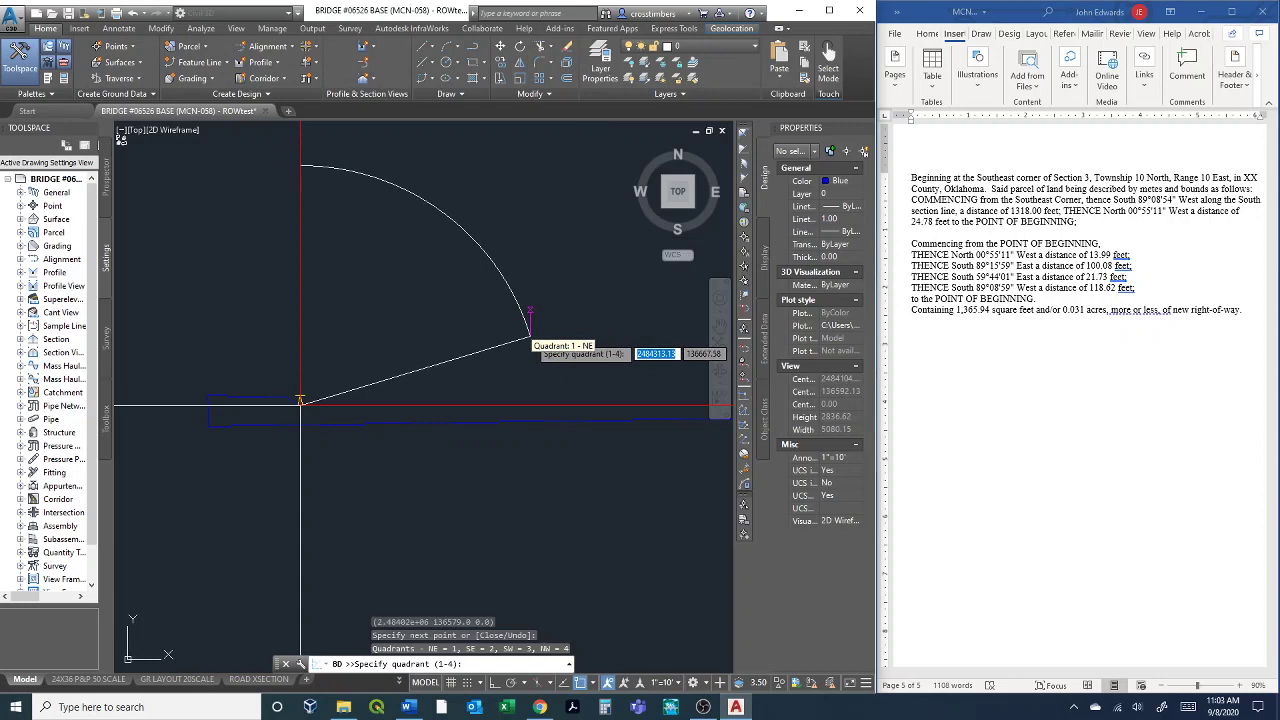
Draw the closing course in quadrant 3 at S 89°08'59" W, 118.62 feet.
type("3")
key("Return")
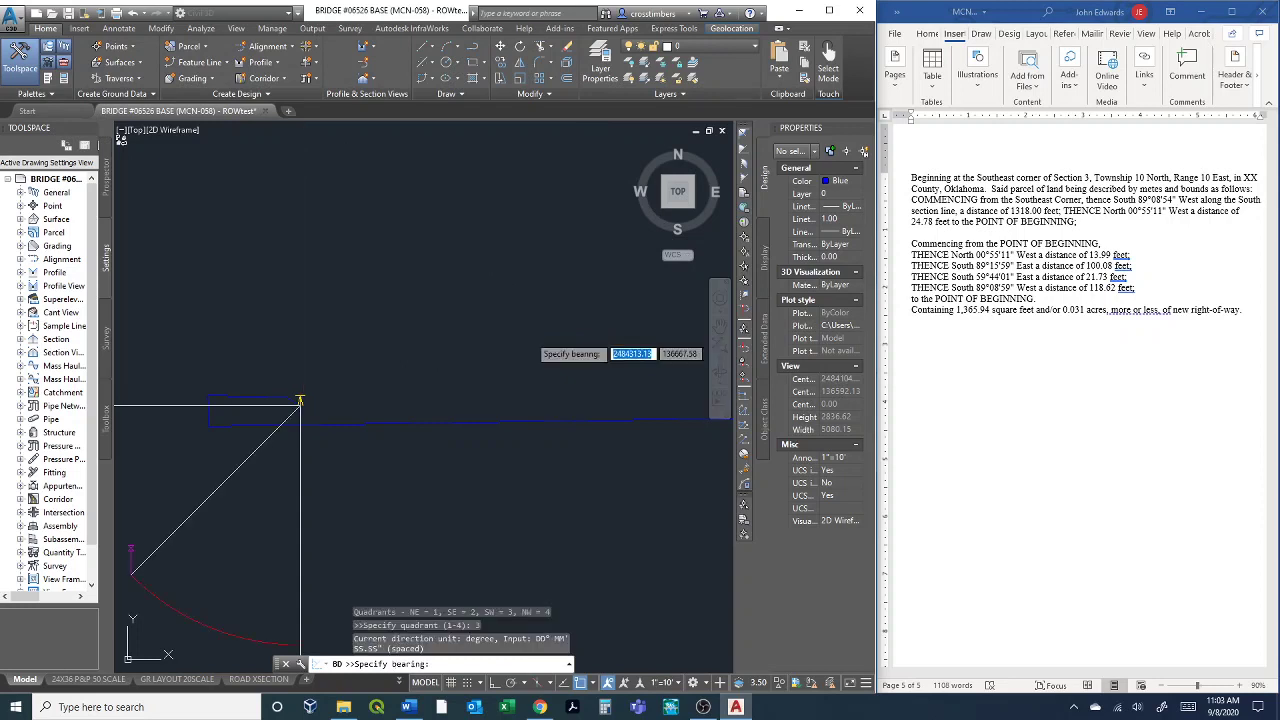
type("89d08")
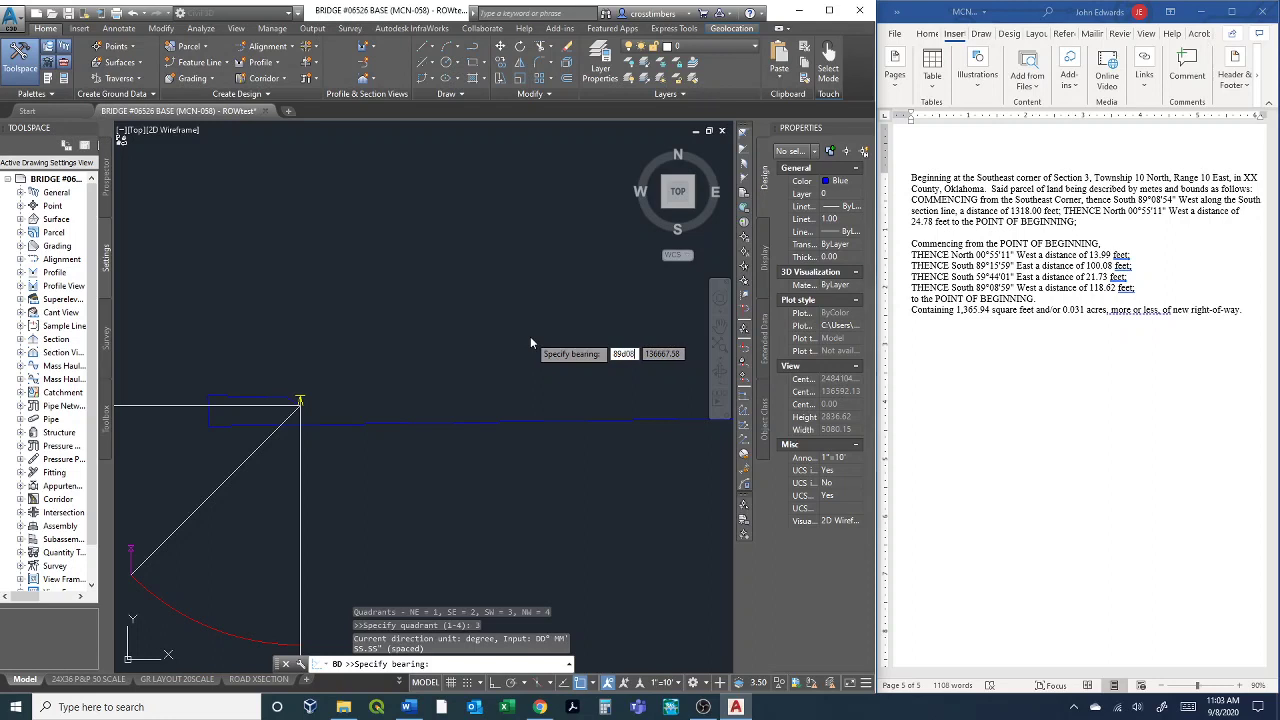
type("'59\"")
key("Return")
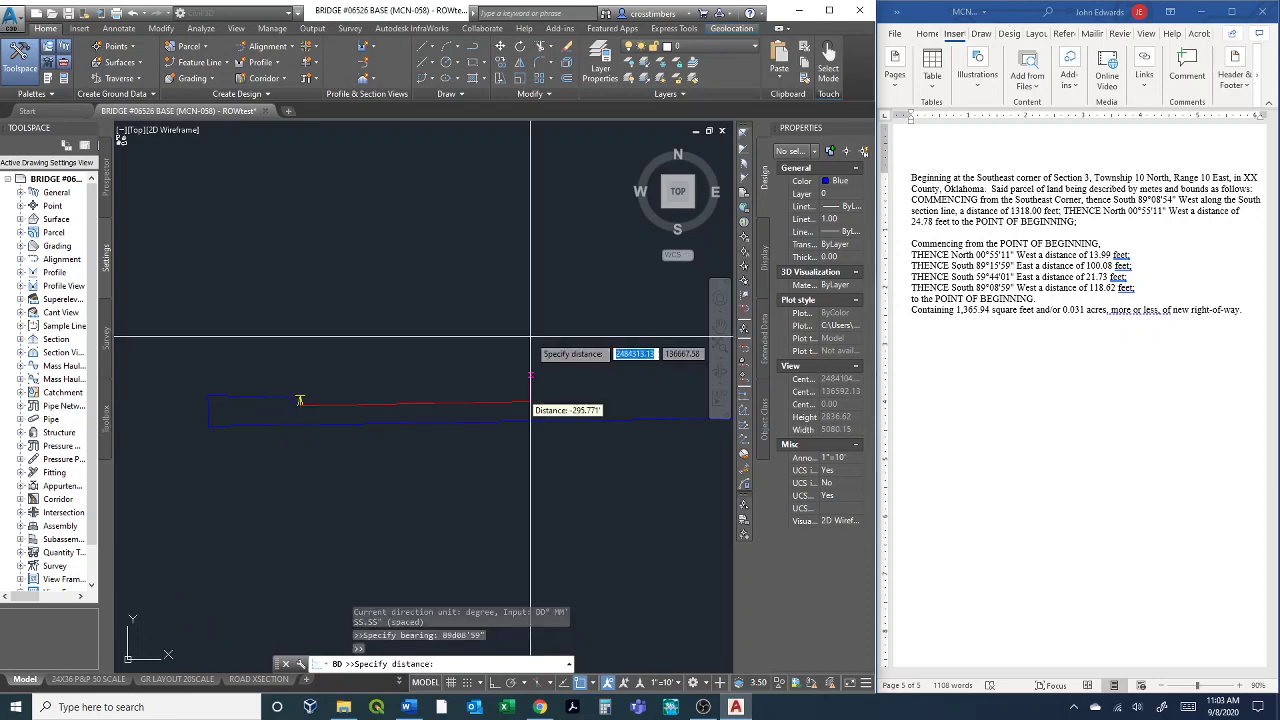
type("118.62")
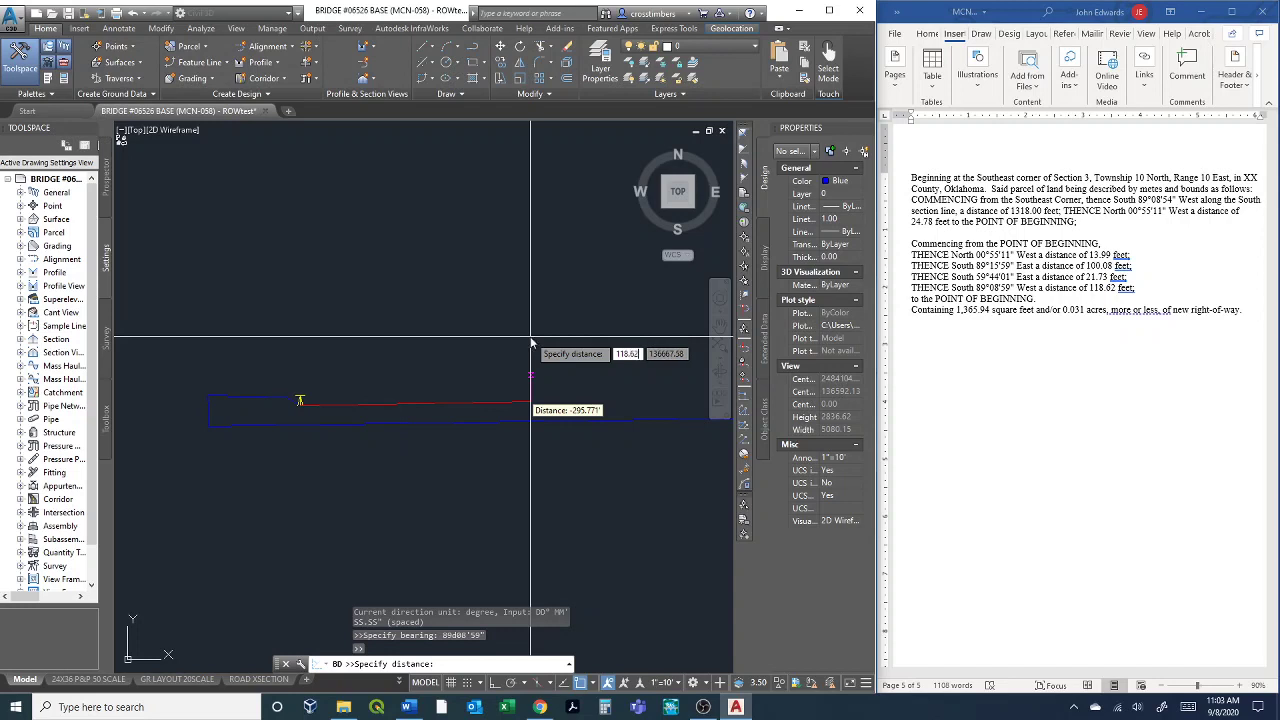
key("Return")
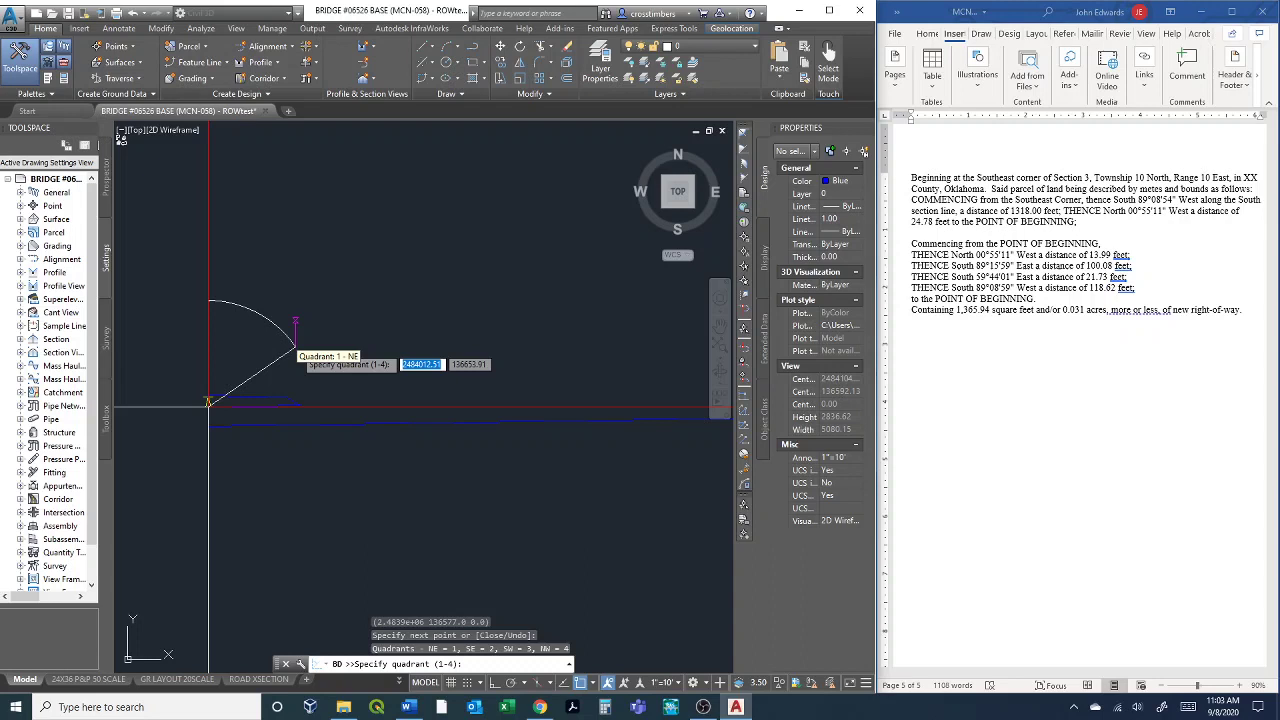
End the line drawing and change the two selected traverse lines' colour to Green.
left_click(295, 350)
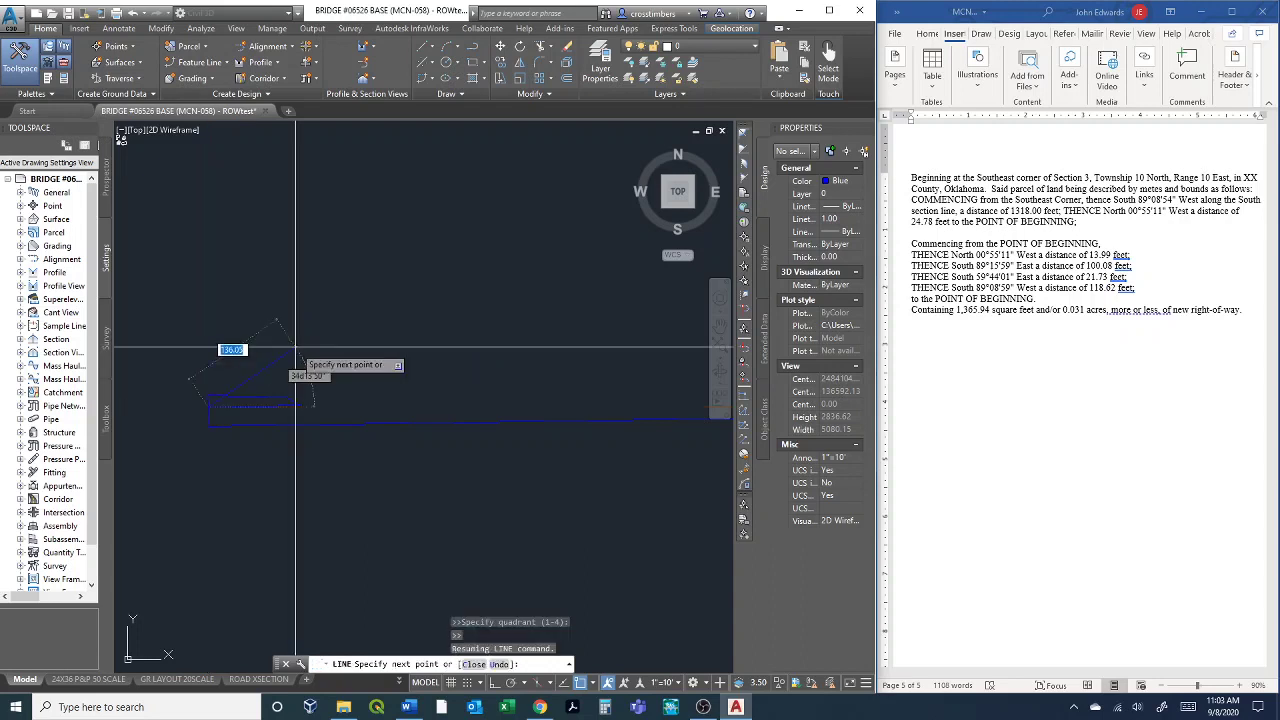
key("Return")
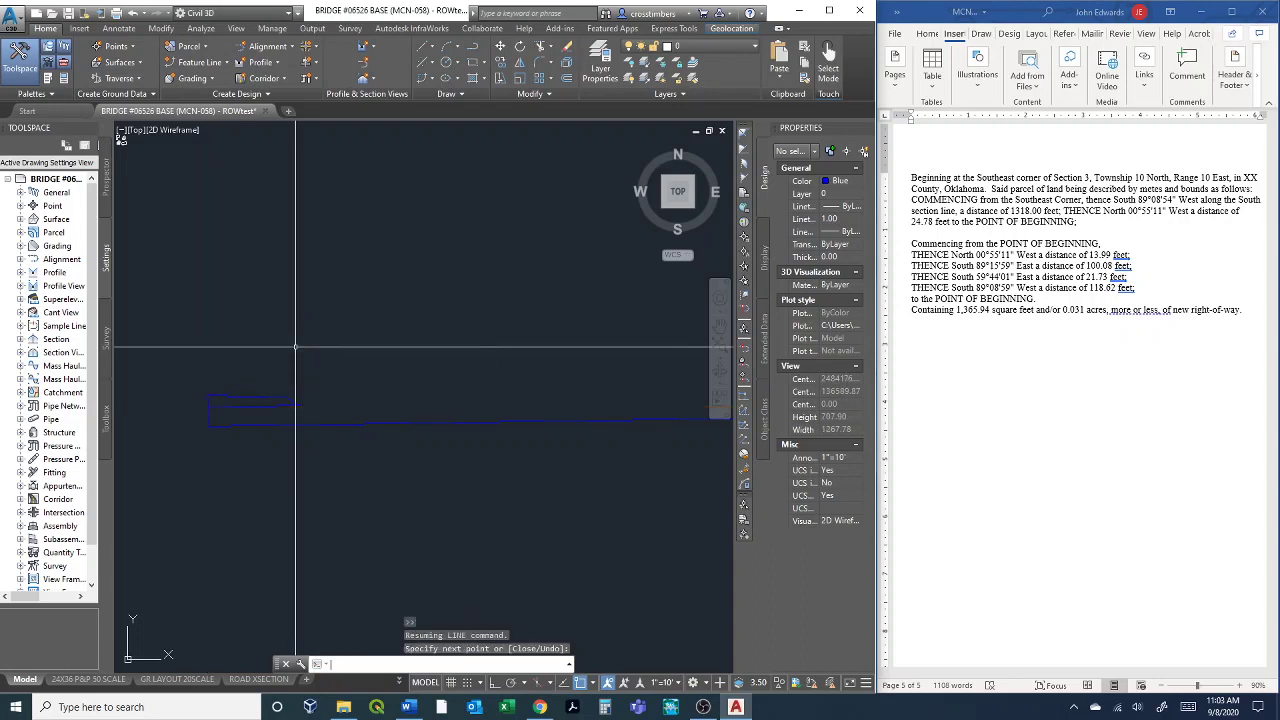
left_click(222, 415)
left_click(201, 434)
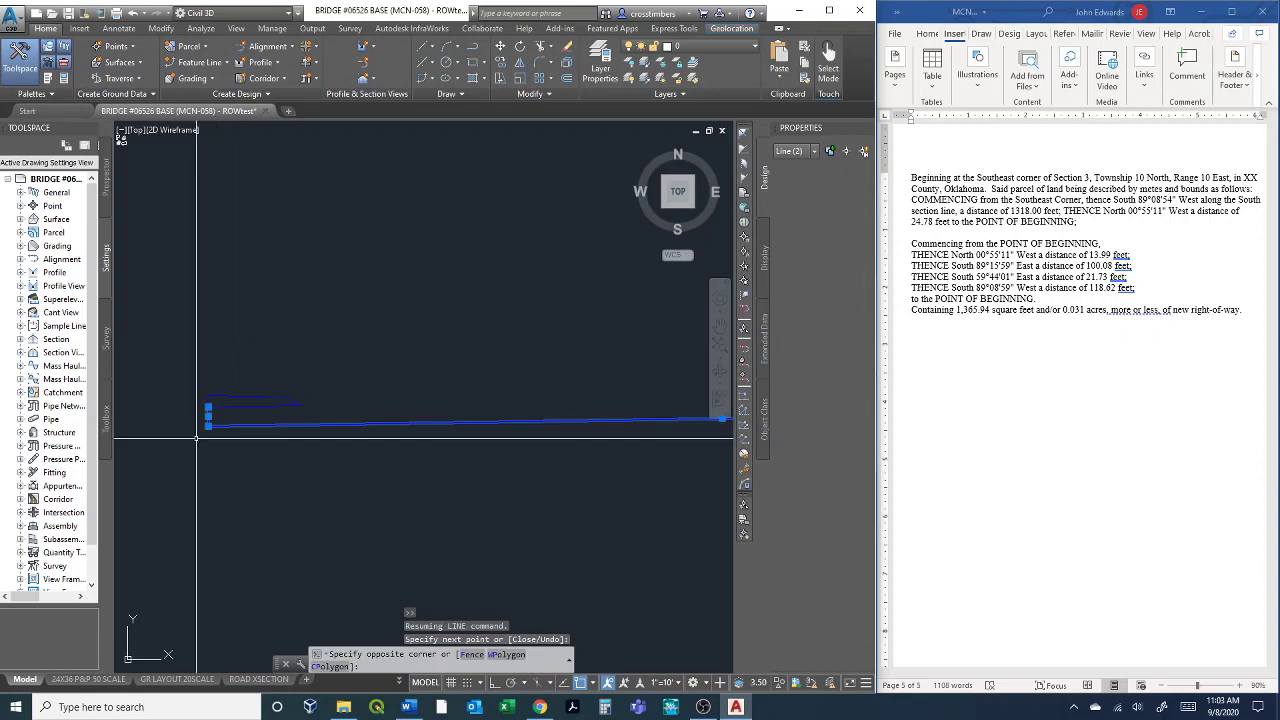
left_click(857, 181)
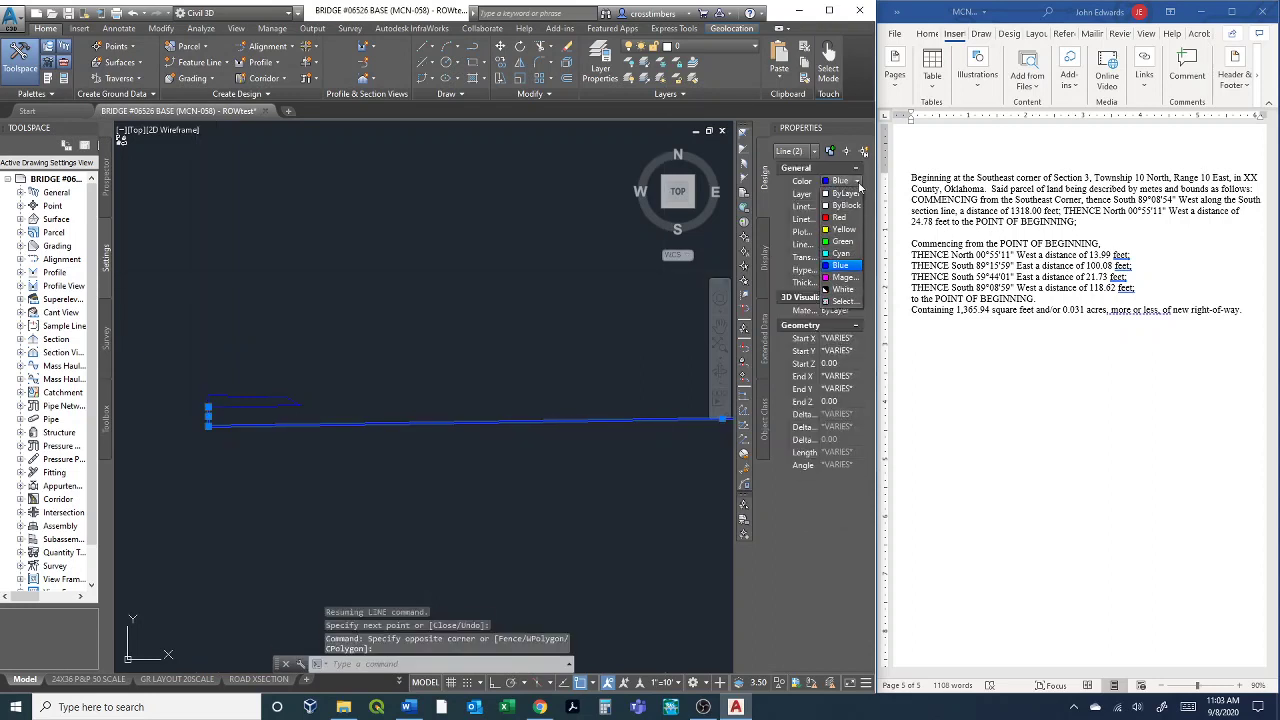
left_click(840, 245)
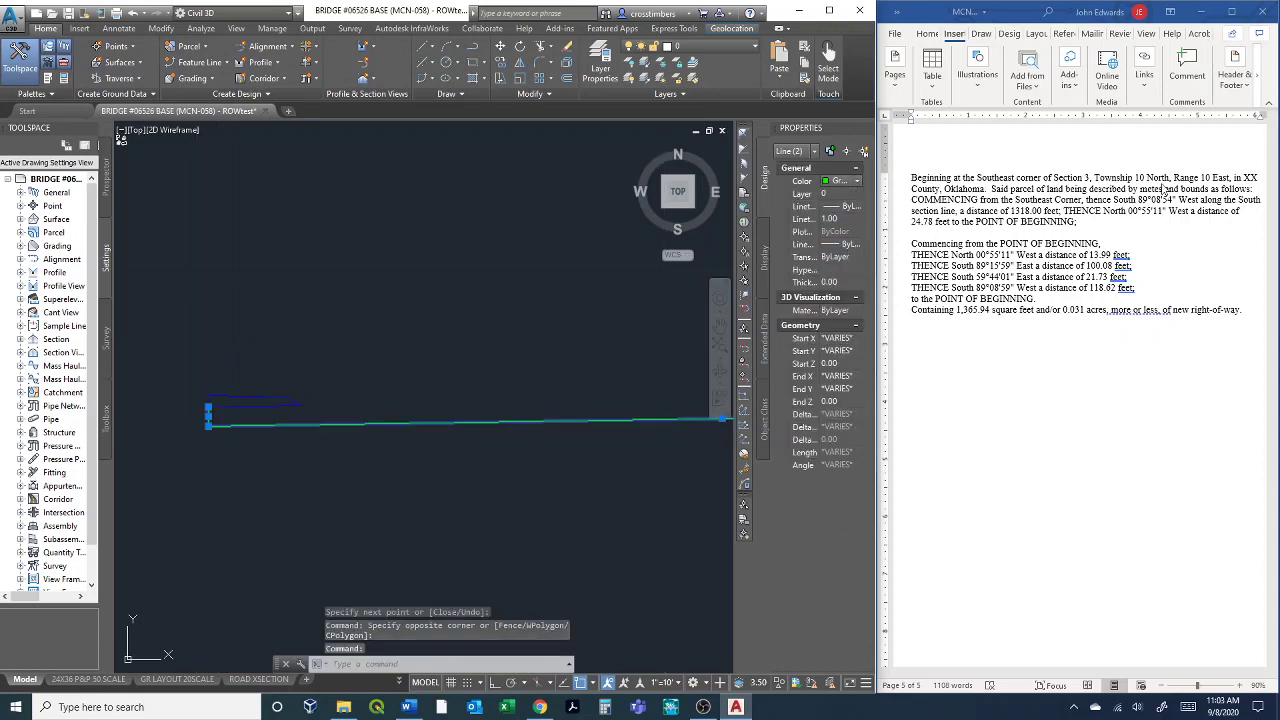
key("Escape")
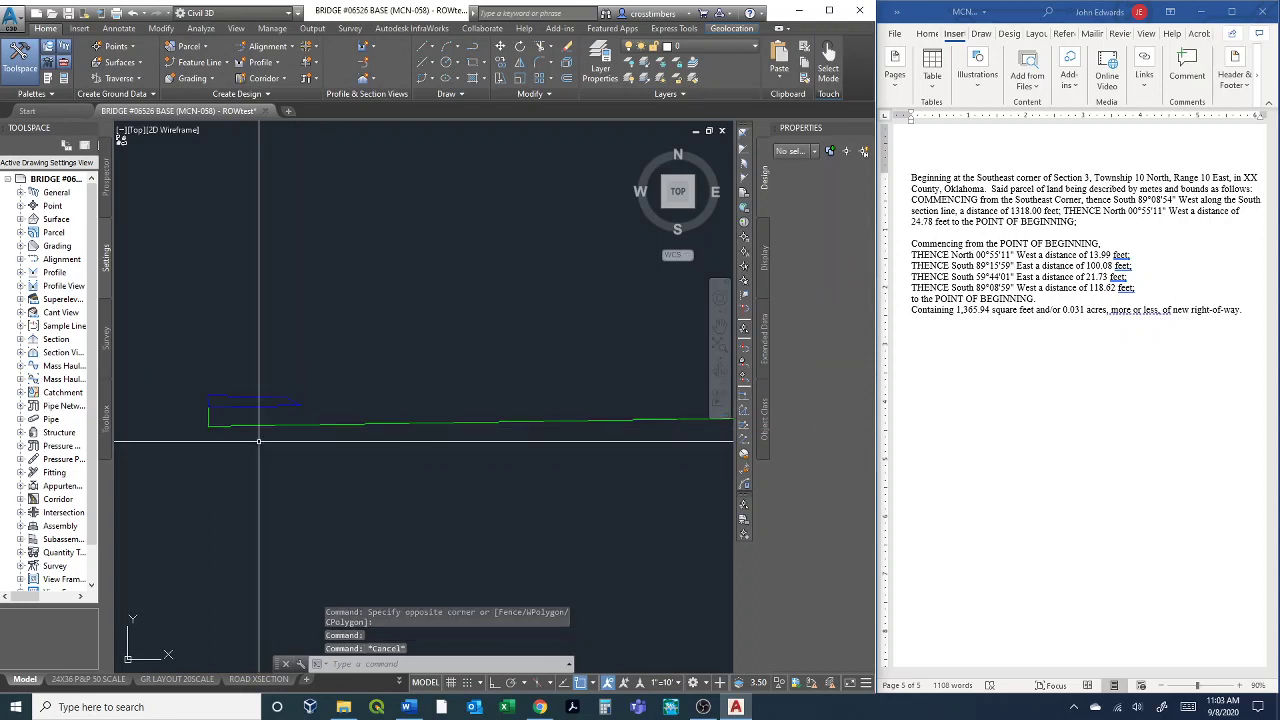
scroll(262, 442, "up", 5)
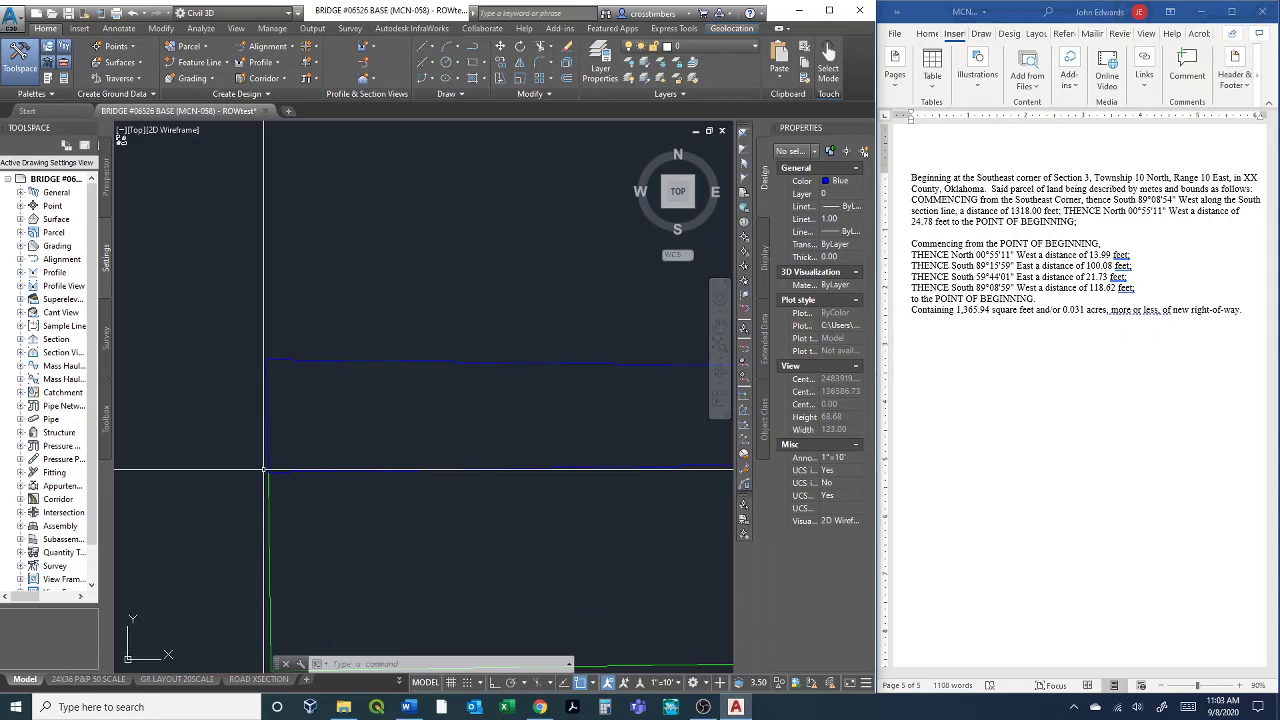
Zoom to the point of beginning and measure the closure gap between the endpoints: 0.01.
scroll(266, 477, "up", 15)
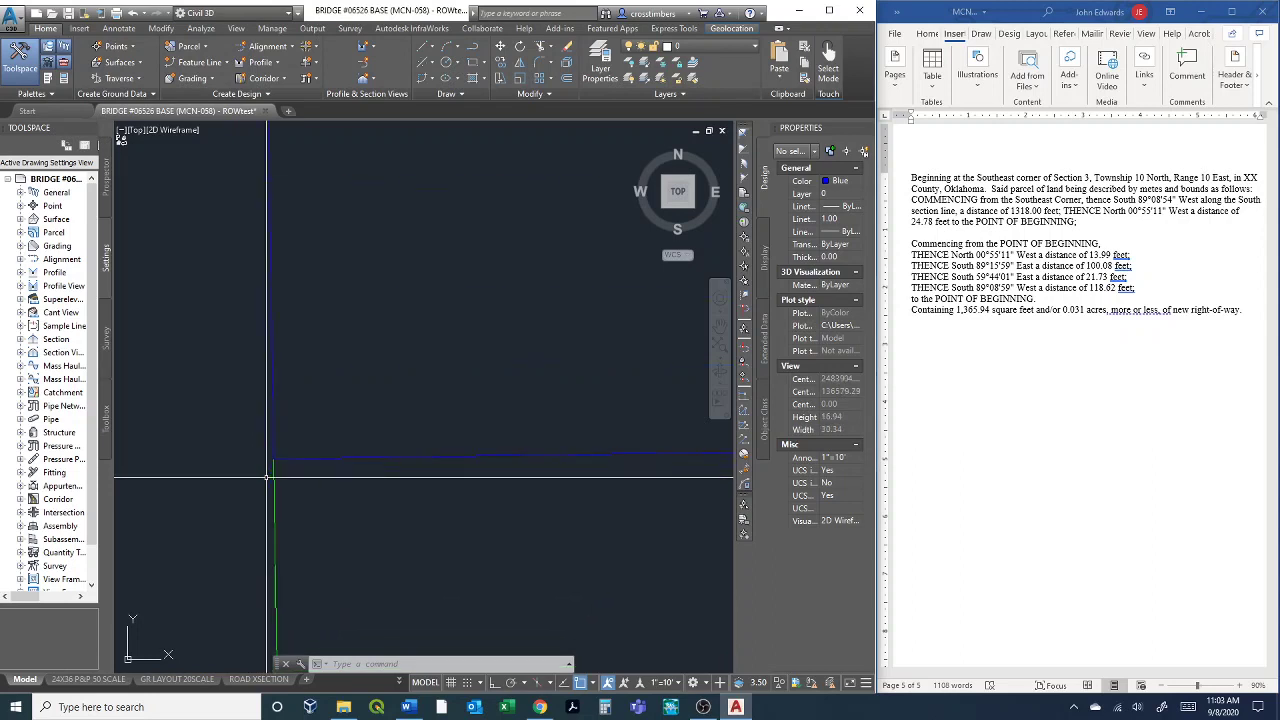
scroll(302, 445, "up", 10)
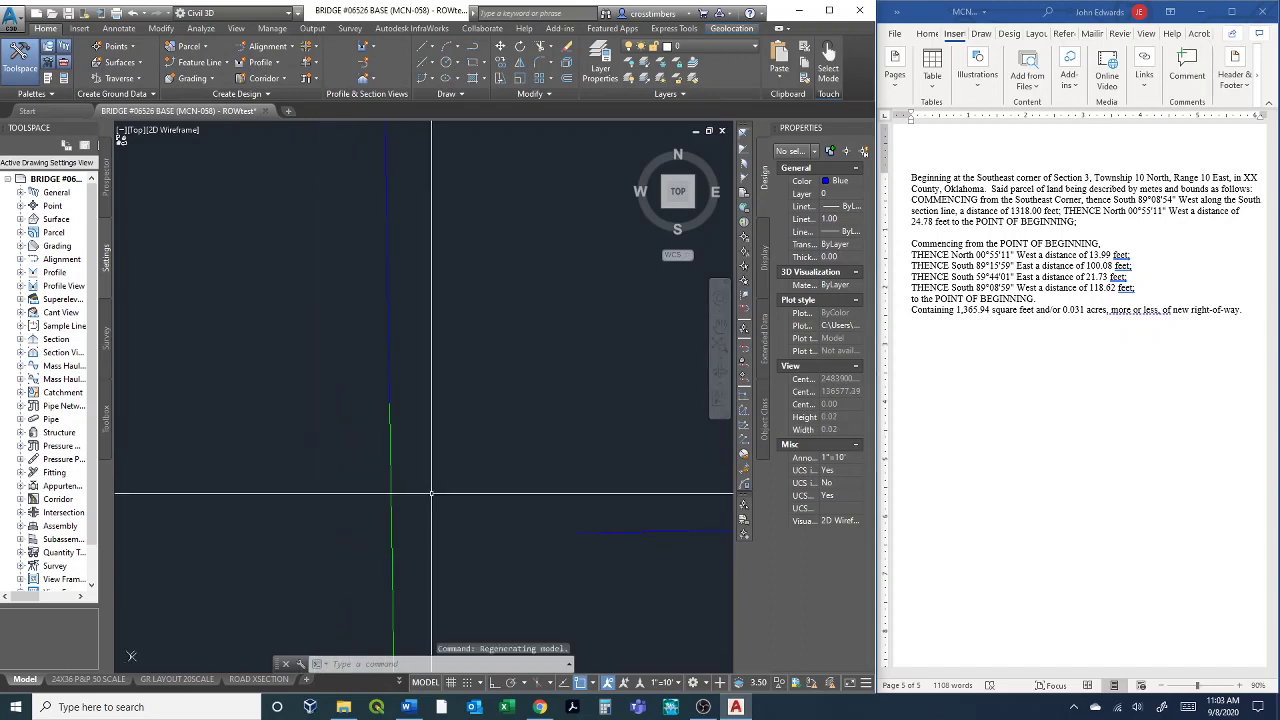
scroll(333, 378, "down", 2)
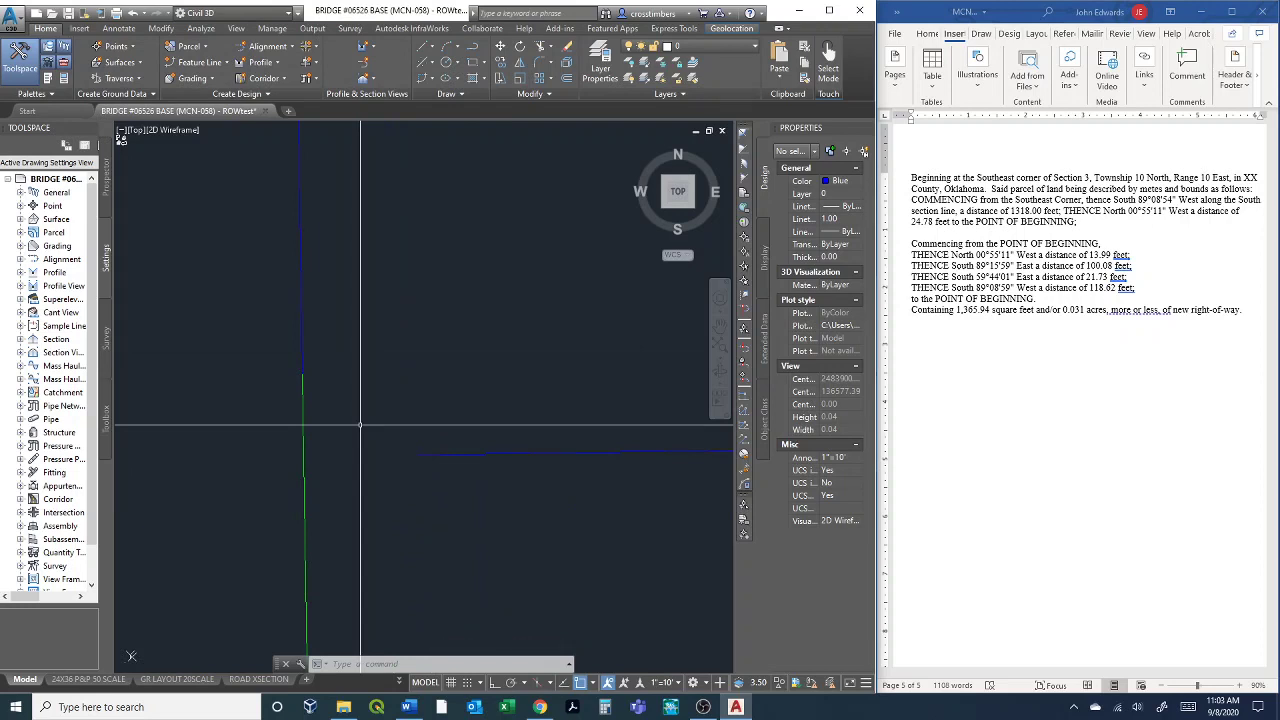
type("mea")
key("Return")
type("d")
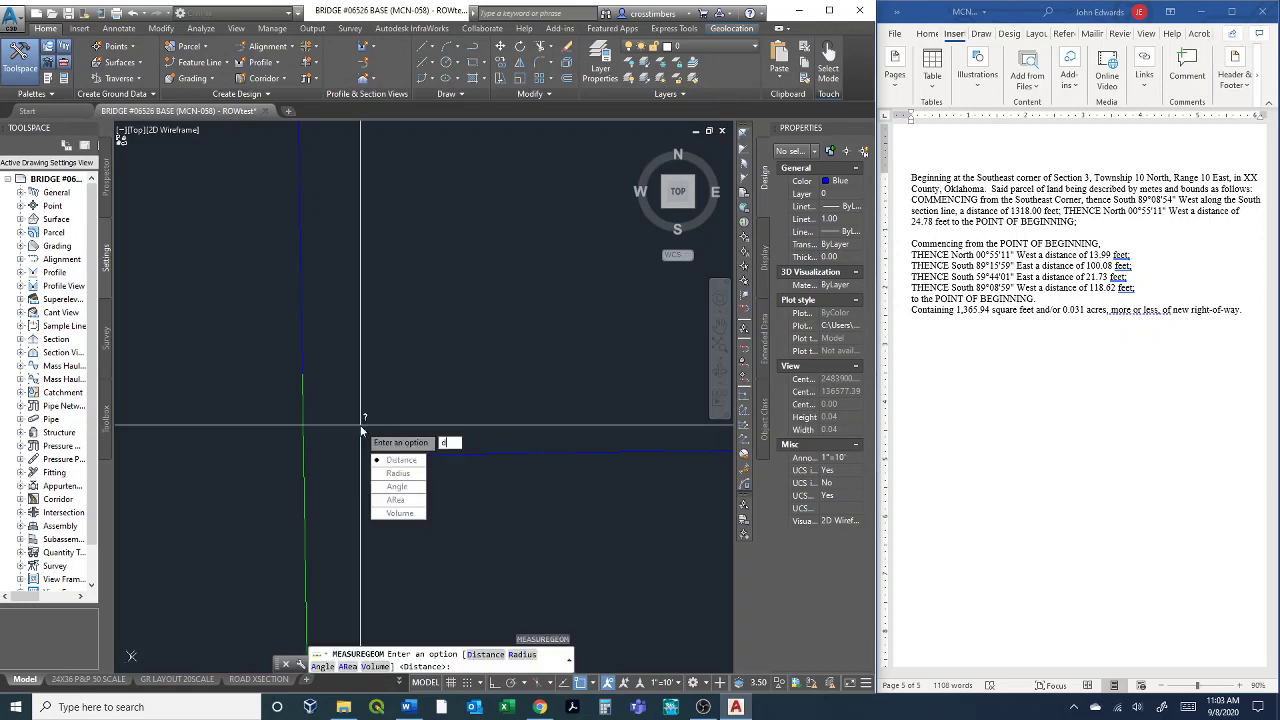
key("Return")
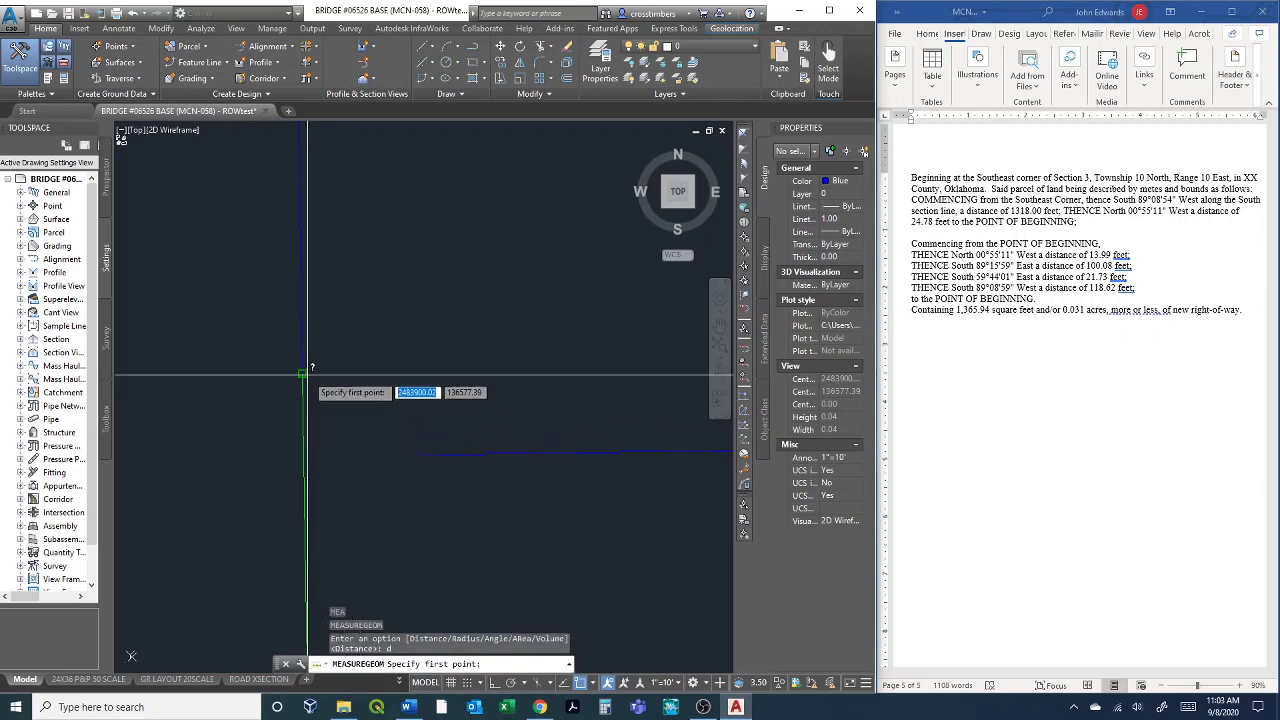
left_click(303, 375)
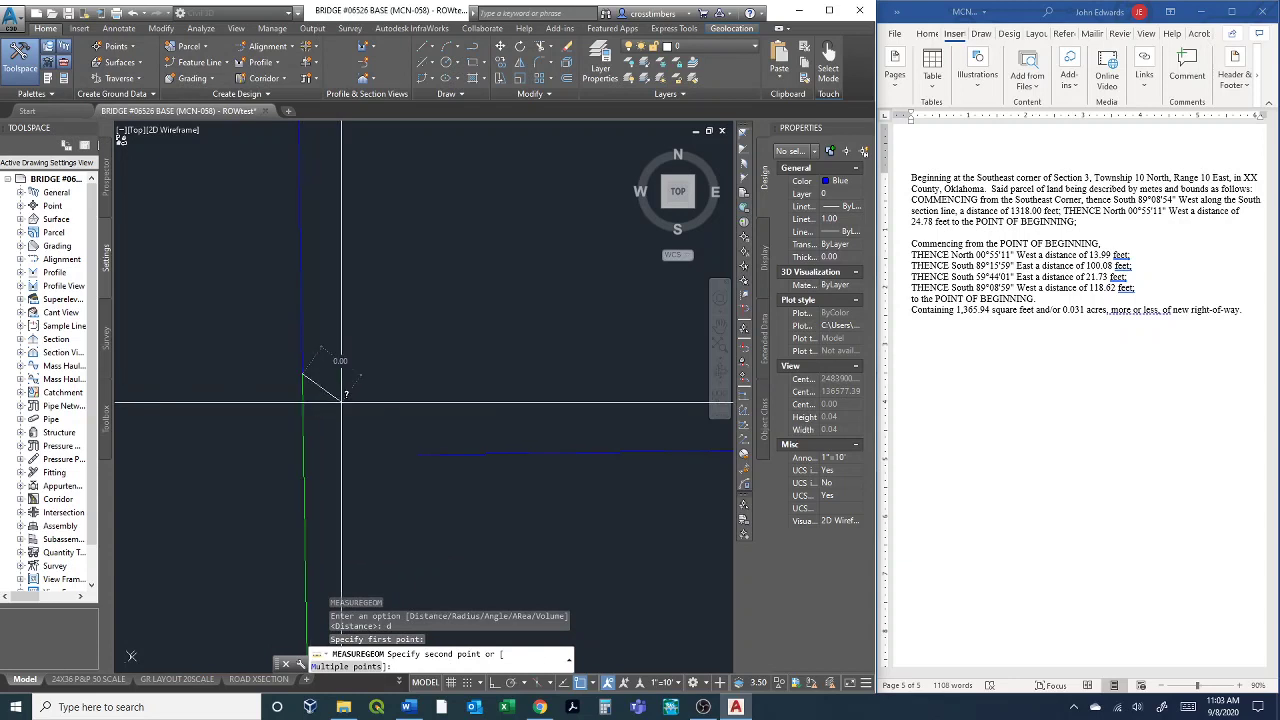
left_click(418, 456)
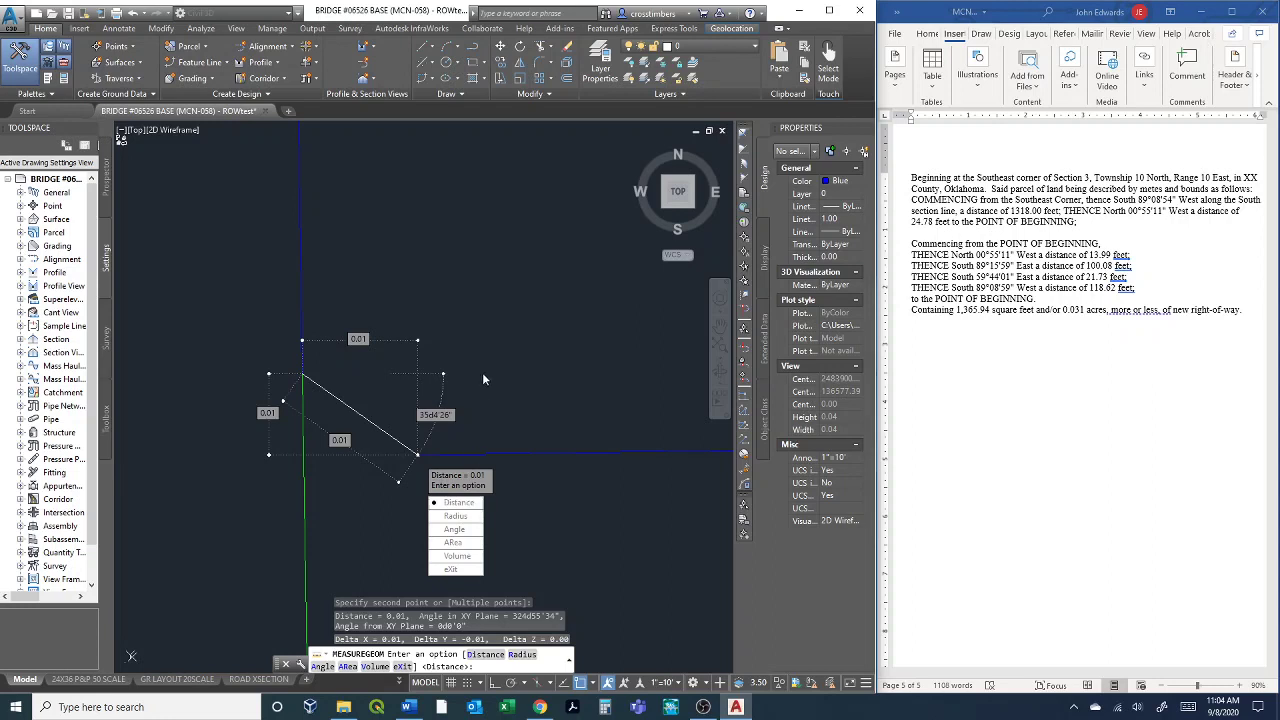
Dismiss the measurement, then zoom out and pan to show the full green traverse.
key("Escape")
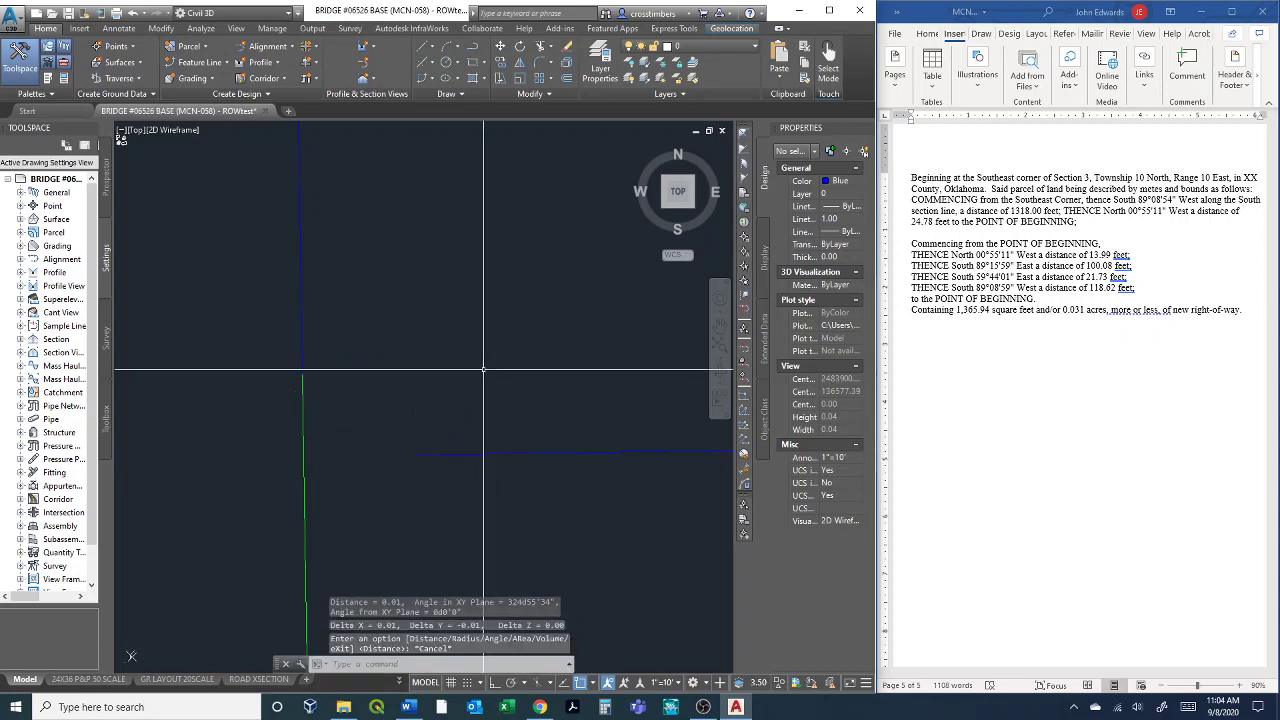
scroll(455, 375, "down", 5)
scroll(455, 375, "down", 8)
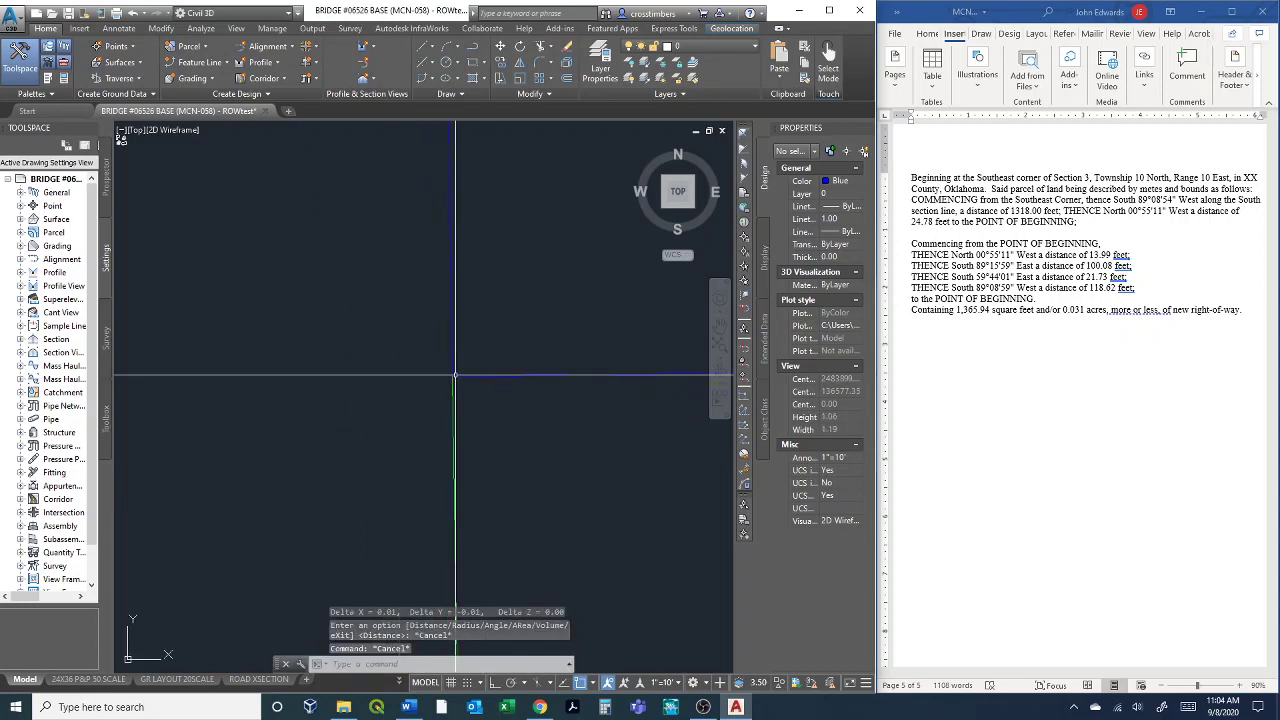
scroll(453, 378, "down", 8)
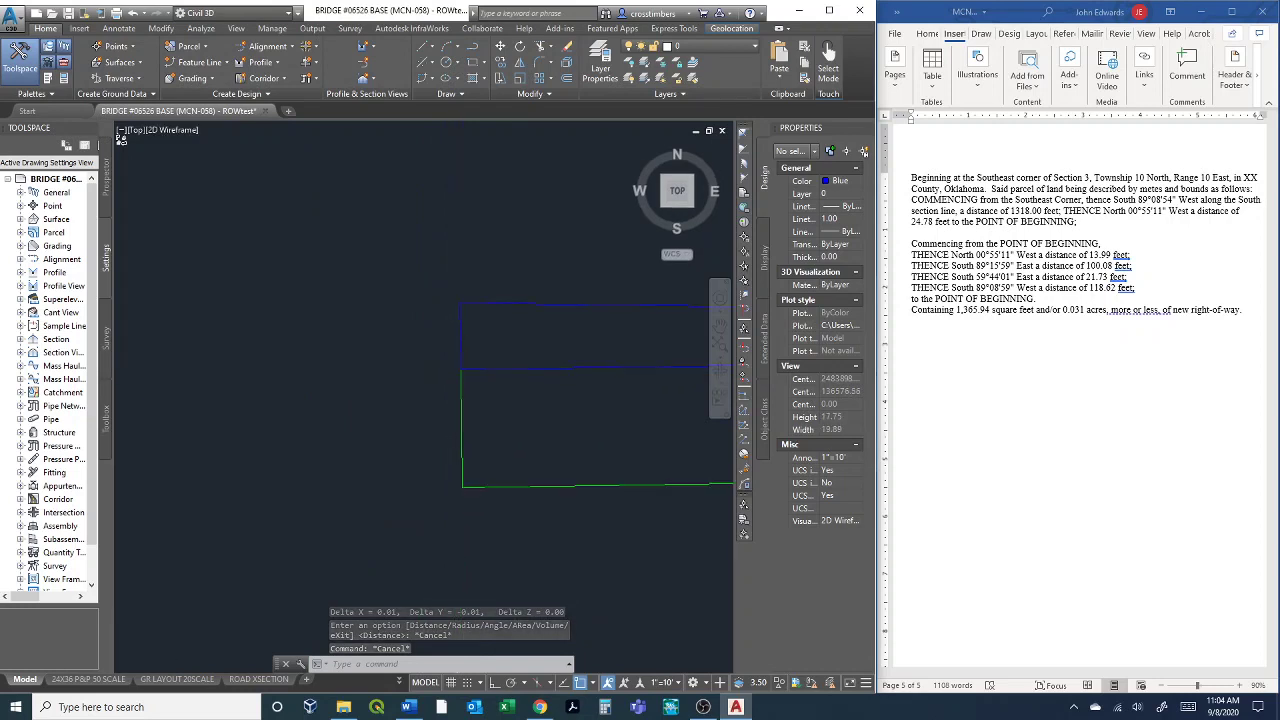
scroll(445, 380, "down", 10)
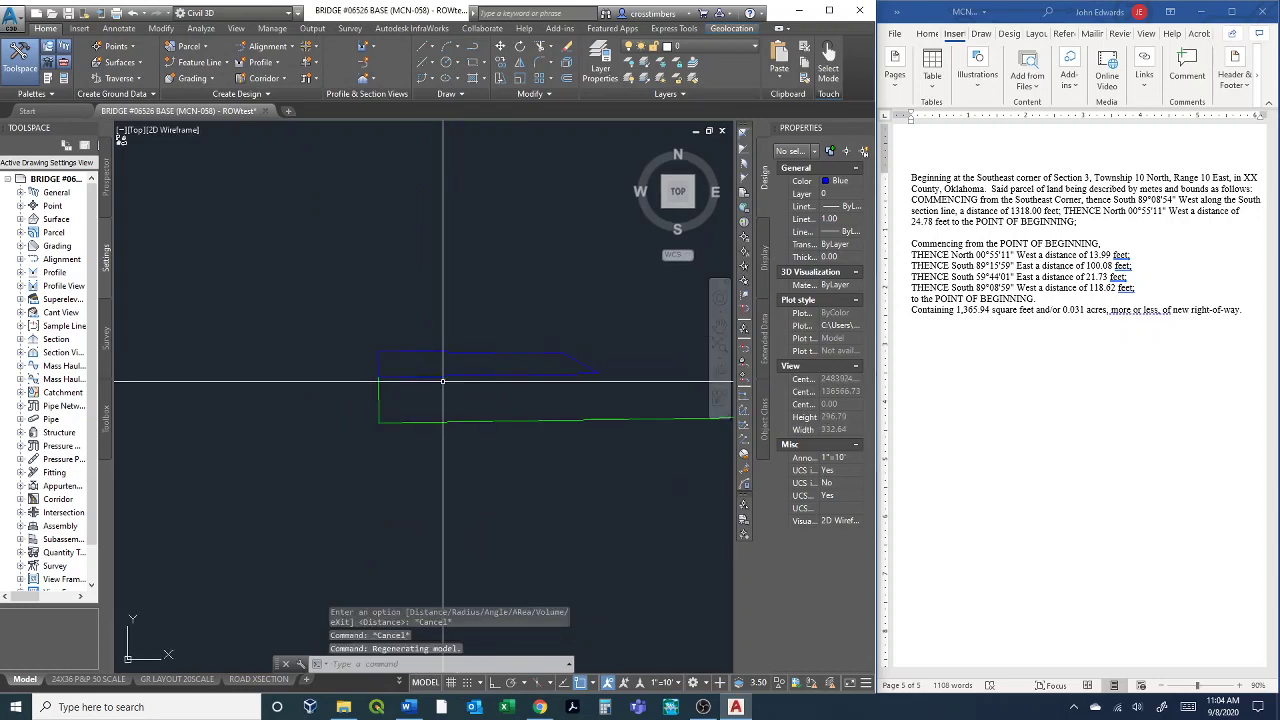
scroll(365, 377, "up", 6)
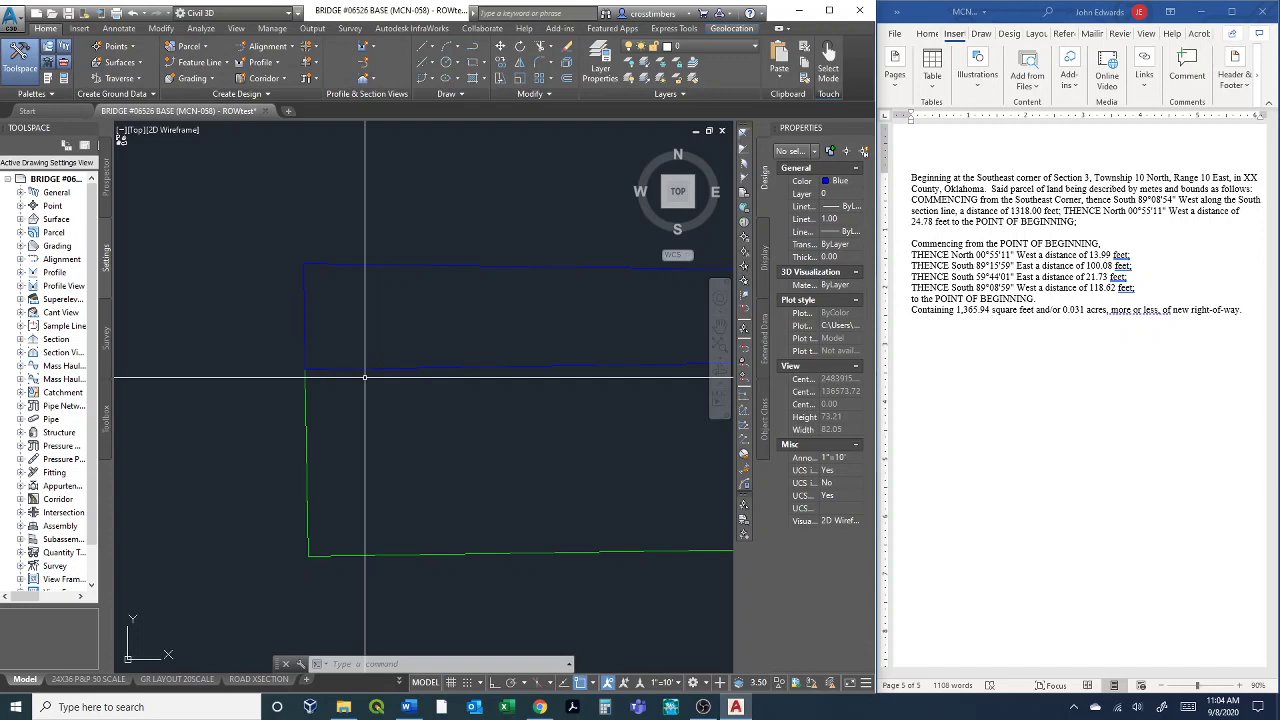
middle_click_drag(380, 397, 306, 403)
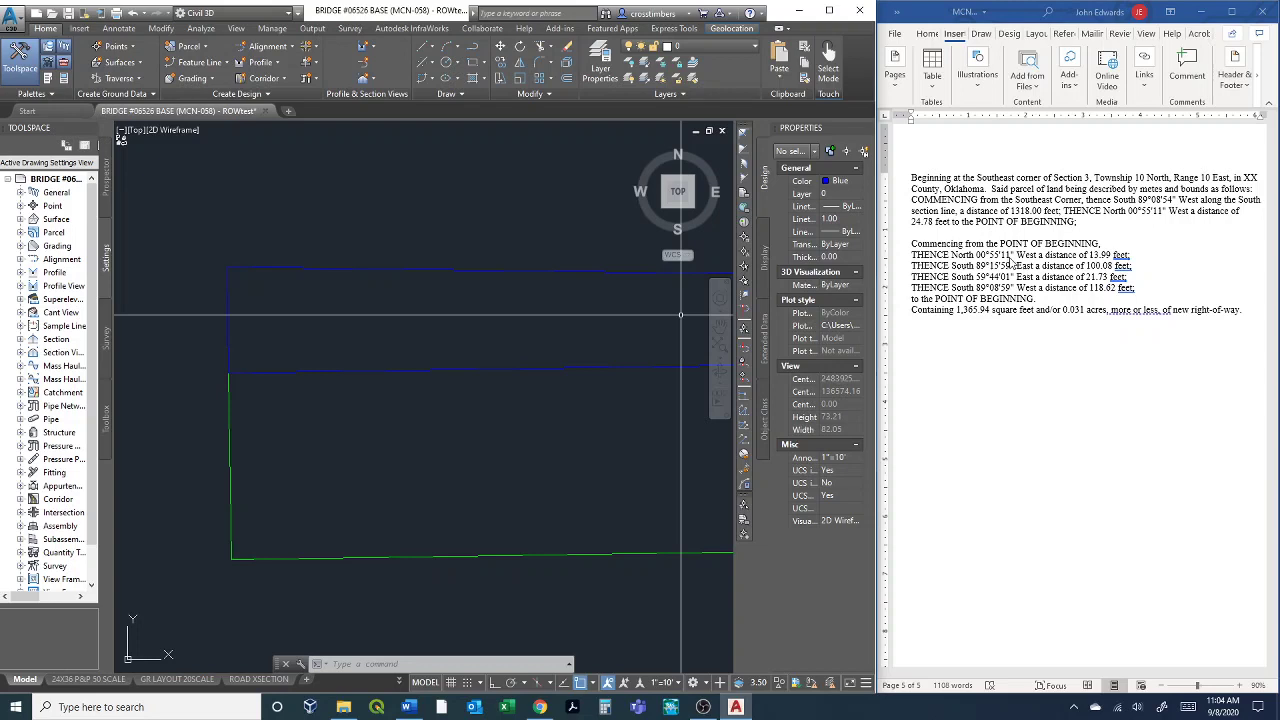
scroll(543, 357, "down", 4)
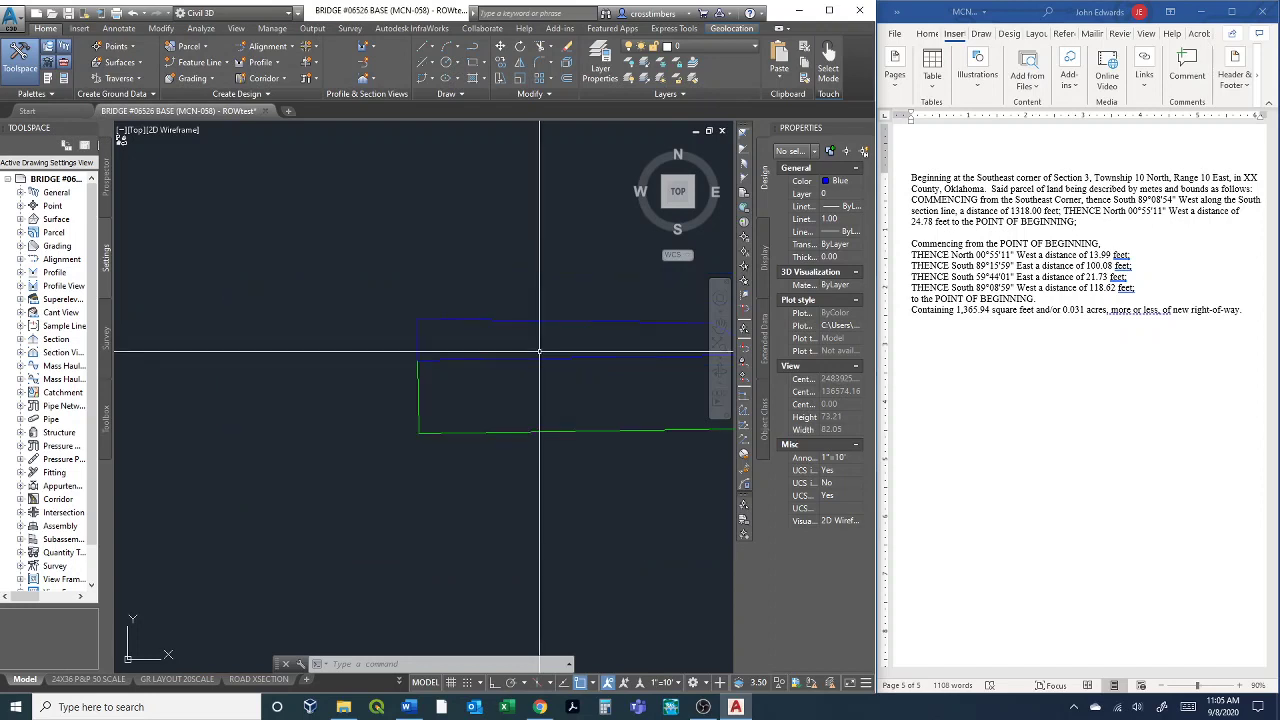
mouse_move(543, 357)
middle_mouse_down()
mouse_move(395, 349)
mouse_move(317, 374)
middle_mouse_up()
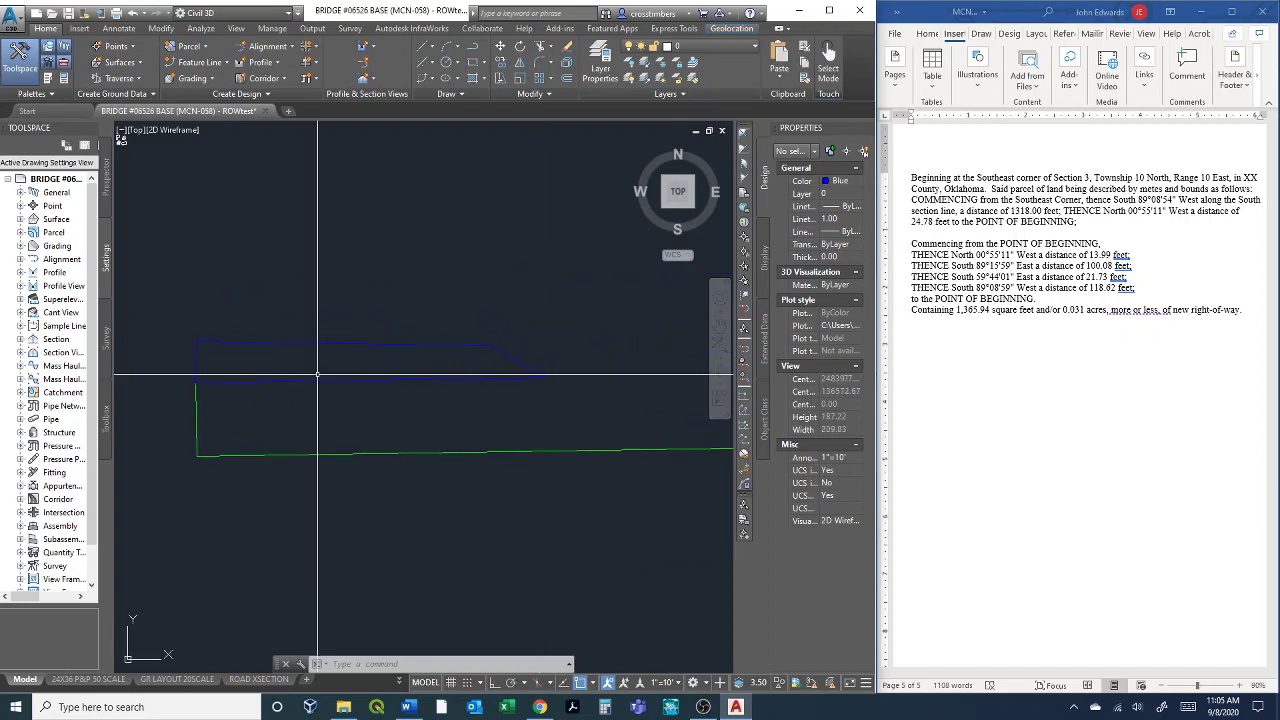